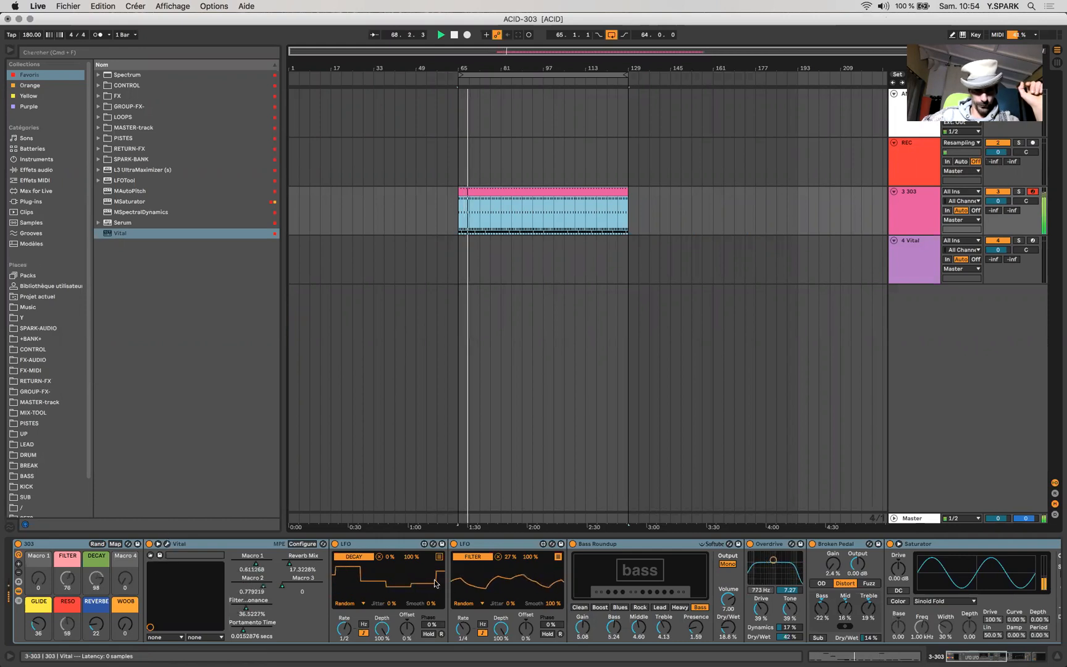
# Show the Vital synth on the 303 track and look over its patch and the track's effect chain.
pyautogui.press('alt+super+p')
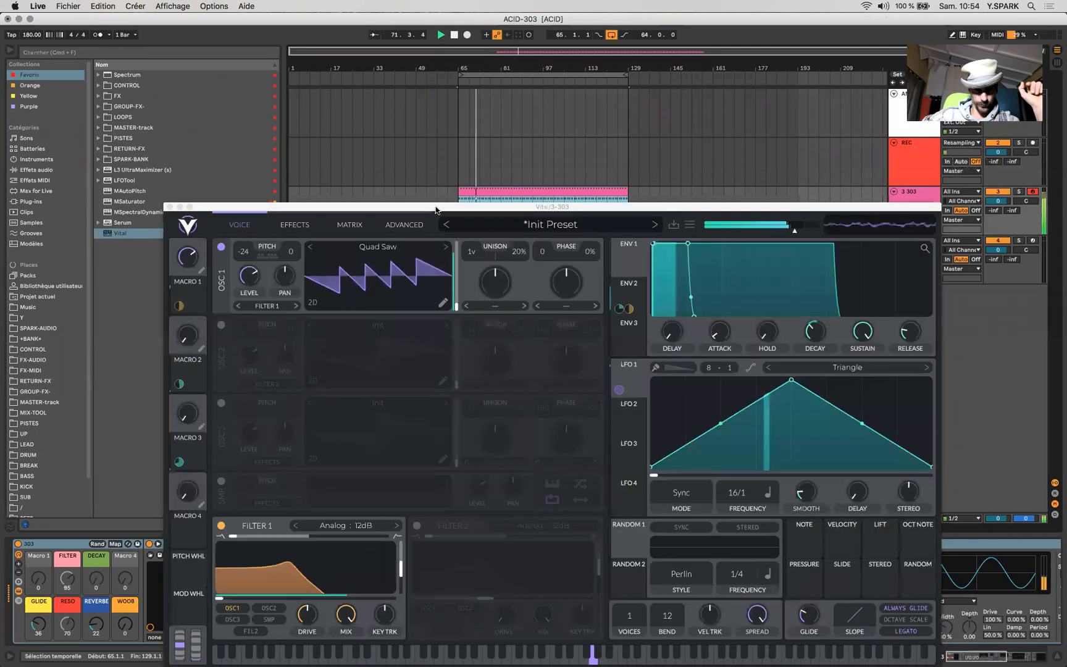
pyautogui.moveTo(436, 210); pyautogui.dragTo(391, 32)
pyautogui.hscroll(10, 491, 579)
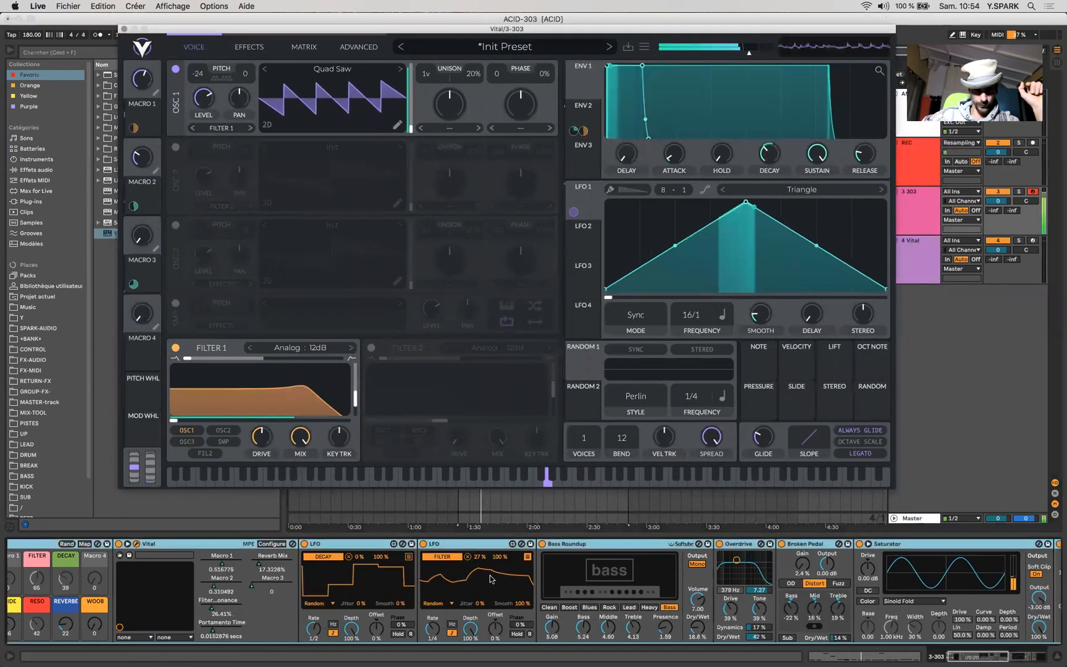
pyautogui.hscroll(-5, 491, 579)
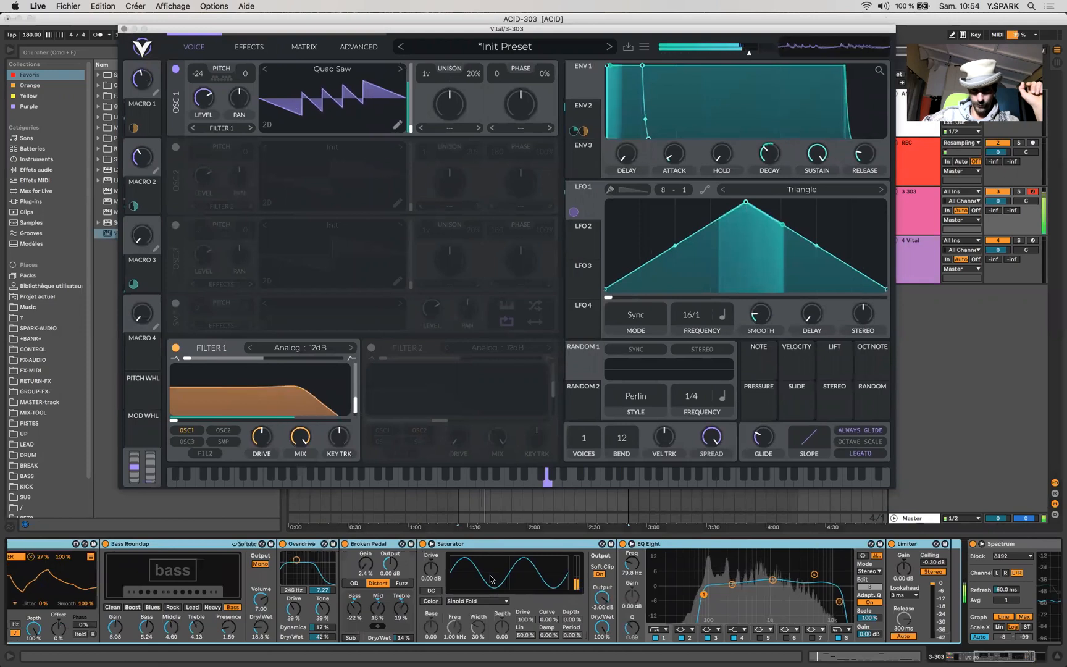
pyautogui.hscroll(-10, 507, 580)
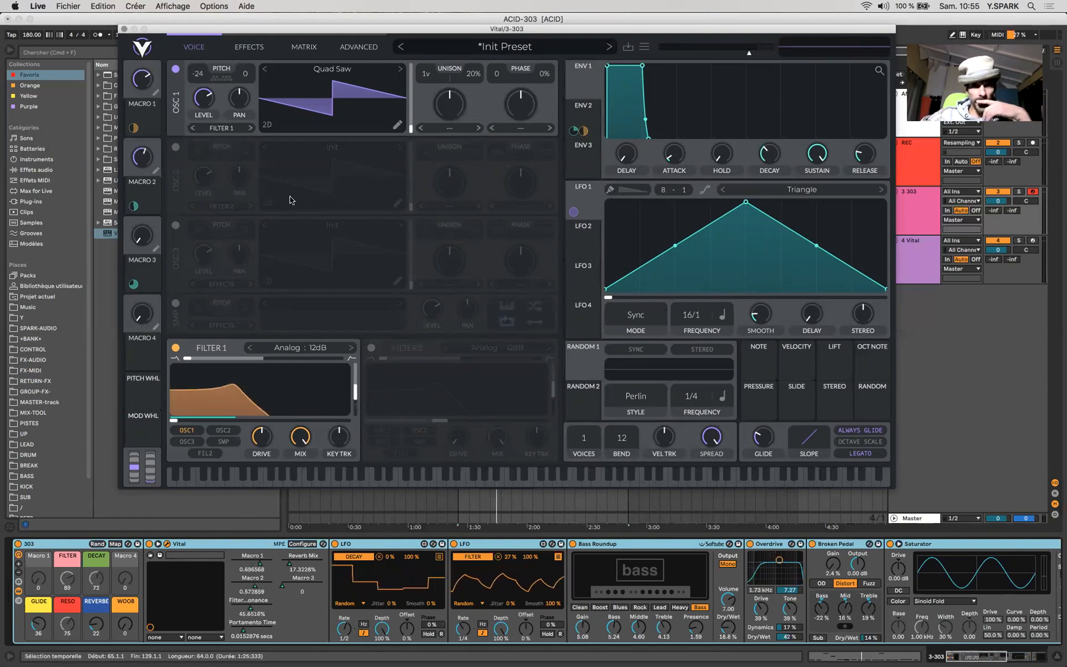
# Close the 303 track's synth window and move the MIDI clip at bar 65 down to the Vital track.
pyautogui.moveTo(228, 26); pyautogui.dragTo(224, 89)
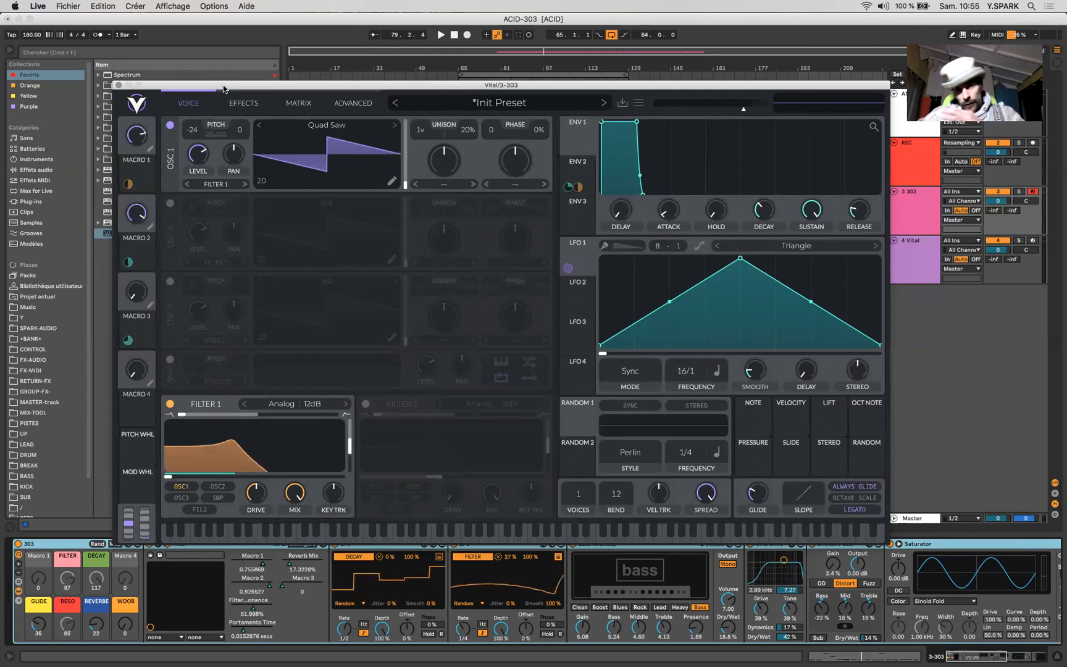
pyautogui.click(119, 85)
pyautogui.moveTo(549, 193); pyautogui.dragTo(550, 249)
pyautogui.click(906, 260)
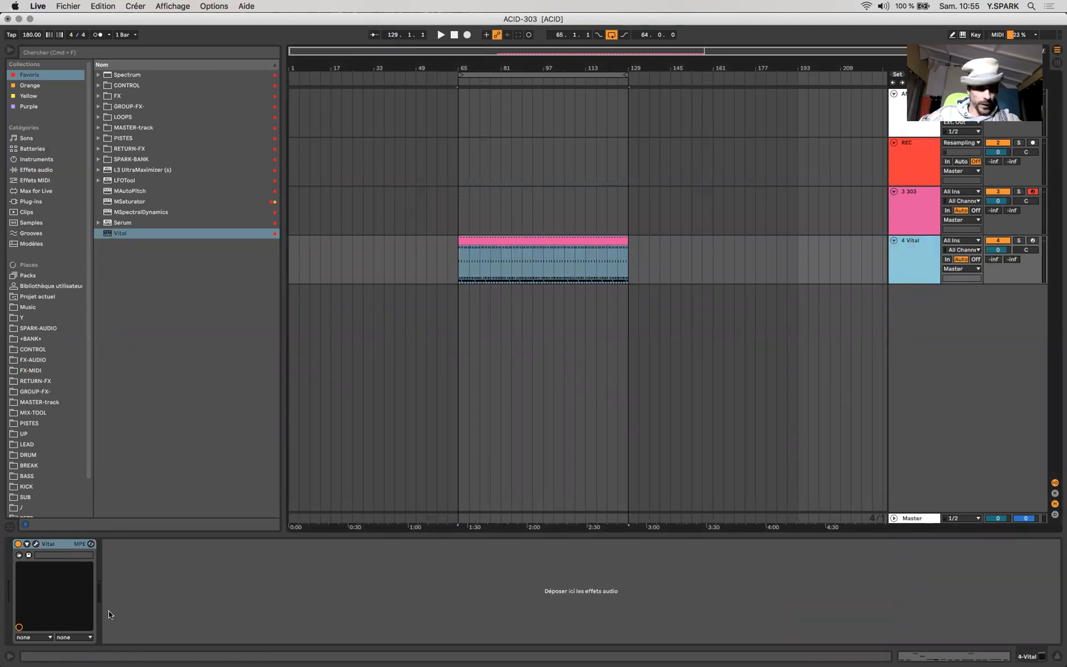
# Open the Vital track's clip in the note editor and highlight all its G3 notes to examine the pattern.
pyautogui.click(525, 242)
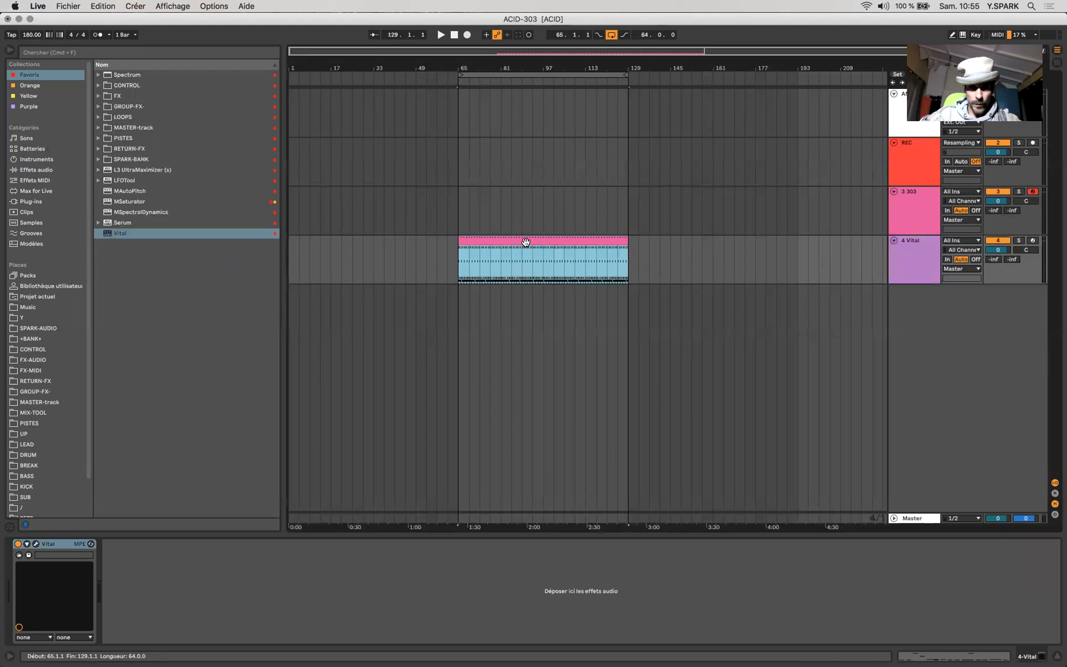
pyautogui.doubleClick(526, 242)
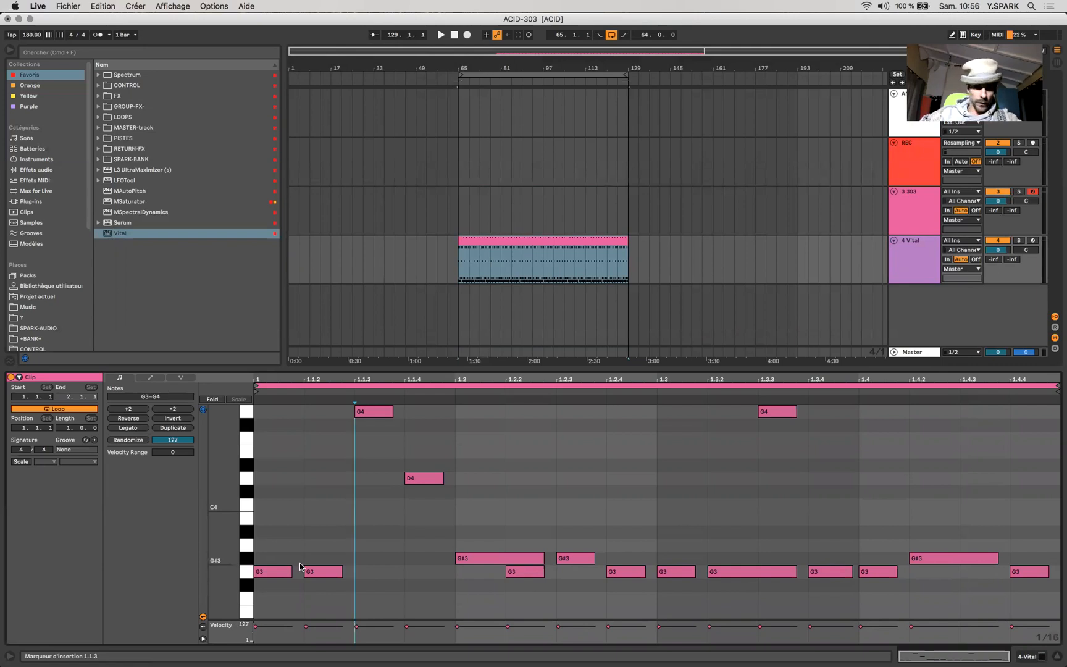
pyautogui.click(245, 575)
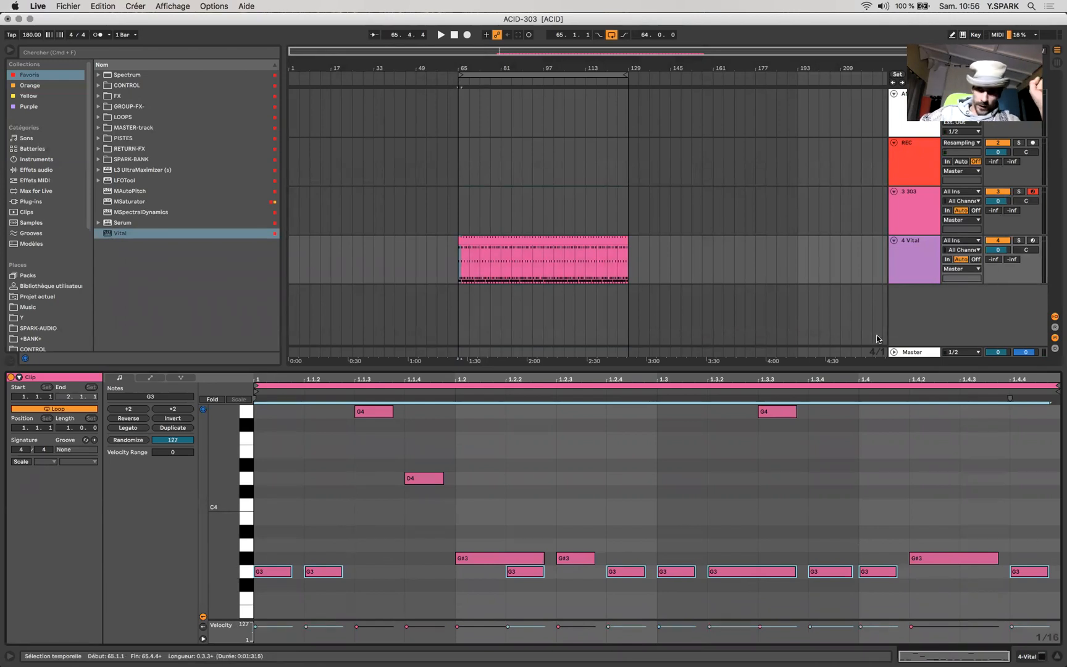
# Open Vital on the Vital track, limit it to 1 voice, and add some glide with Legato enabled.
pyautogui.click(1038, 654)
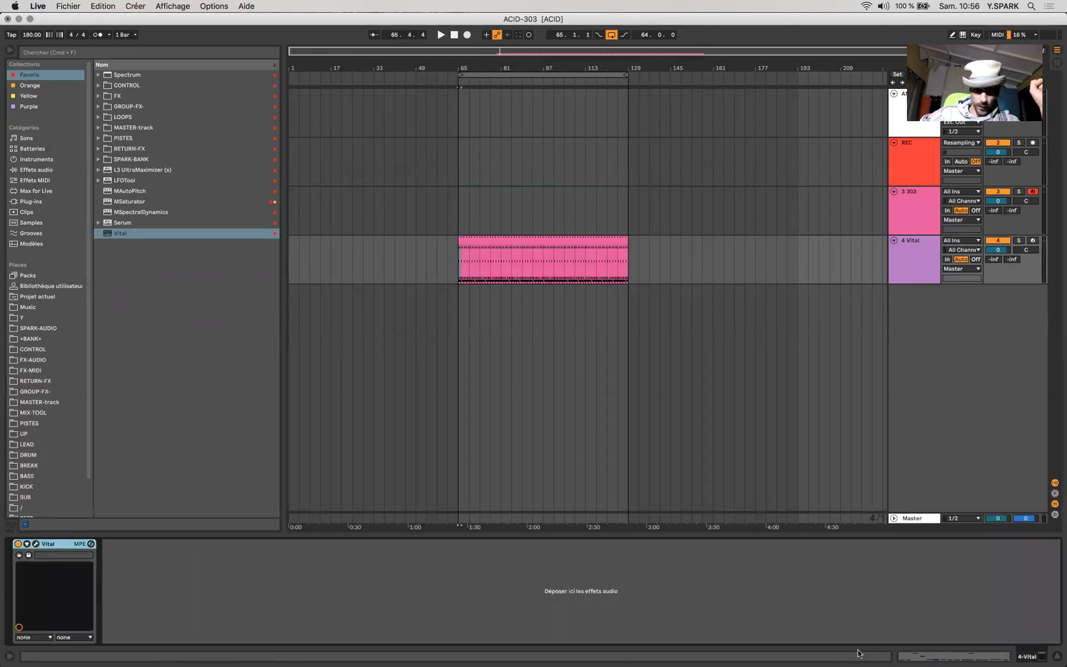
pyautogui.click(35, 545)
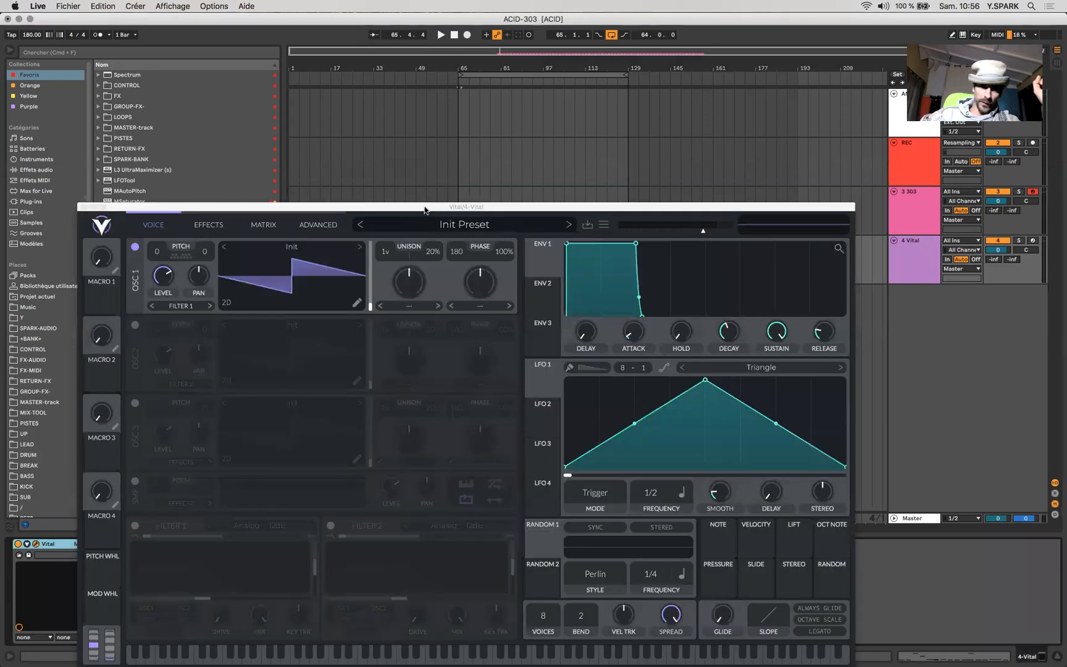
pyautogui.moveTo(425, 210); pyautogui.dragTo(403, 77)
pyautogui.moveTo(520, 484); pyautogui.dragTo(516, 591)
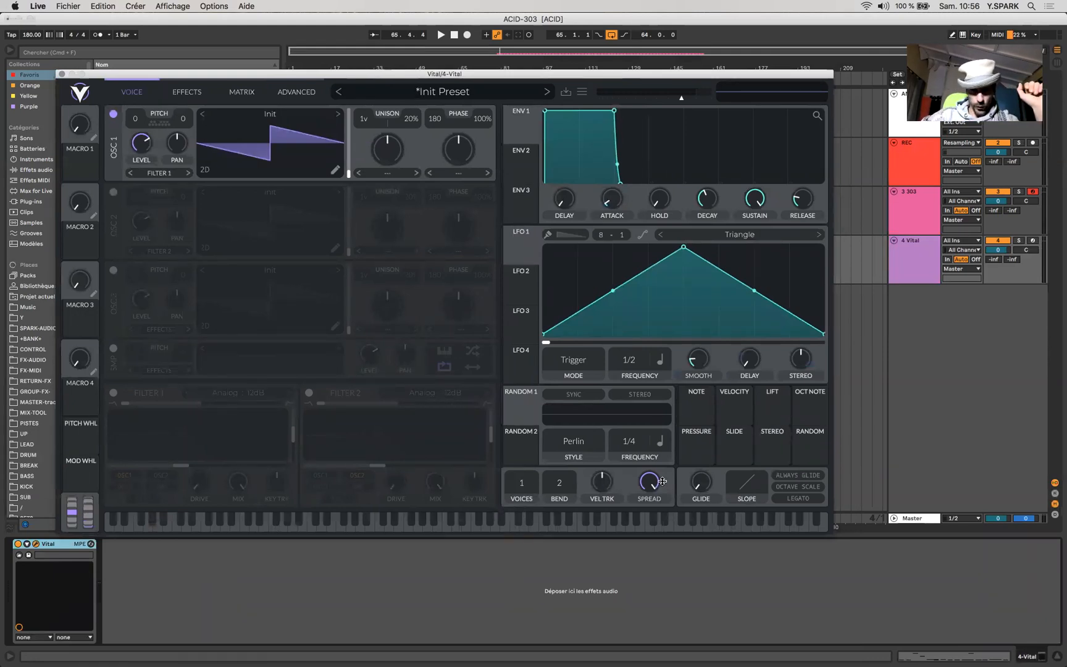
pyautogui.moveTo(701, 471)
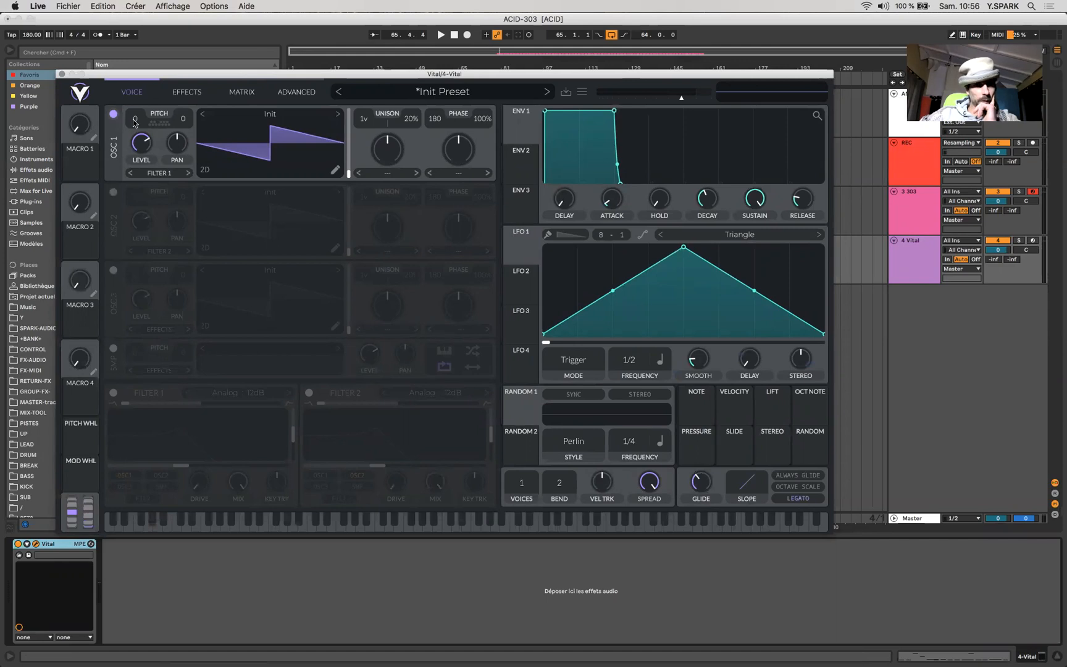
# Set Oscillator 1's pitch to -36 semitones, its phase to 0 and phase randomization to 0%.
pyautogui.moveTo(135, 121); pyautogui.dragTo(136, 143)
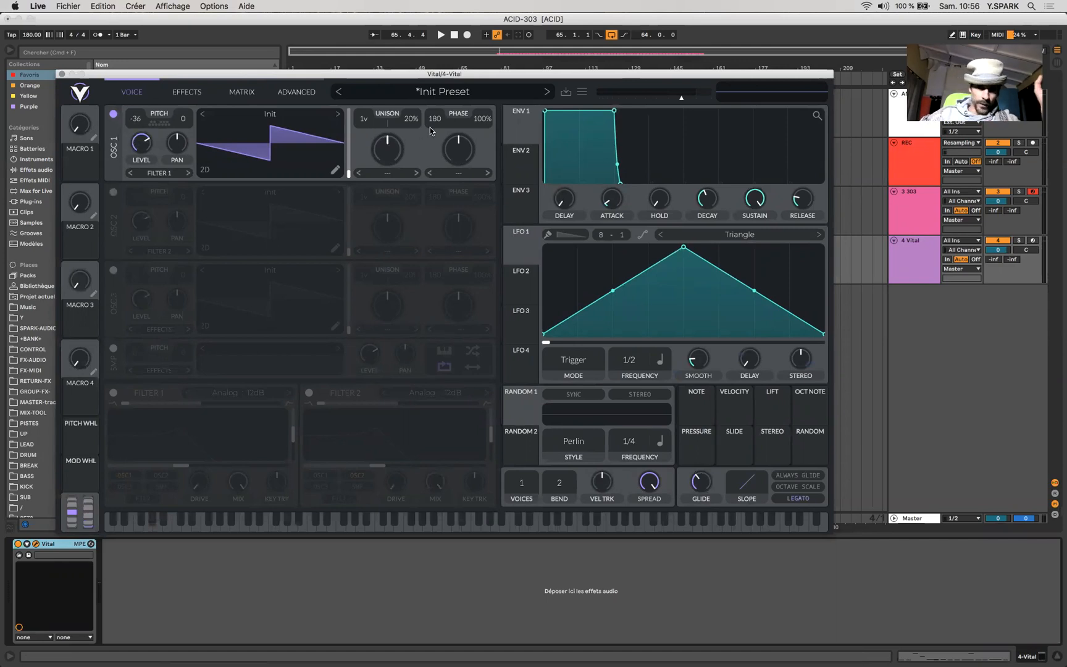
pyautogui.moveTo(437, 210); pyautogui.dragTo(440, 279)
pyautogui.moveTo(486, 120); pyautogui.dragTo(483, 285)
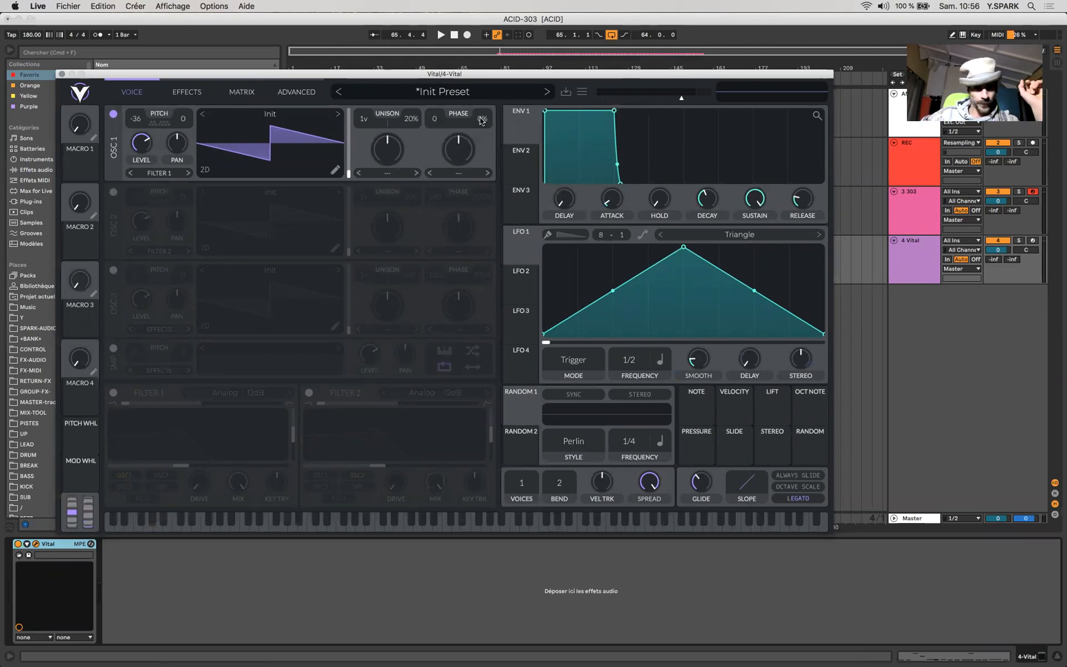
# Load the Basic Shapes wavetable in Oscillator 1, set its frame to about 110.5 for a saw shape, and audition it.
pyautogui.click(341, 115)
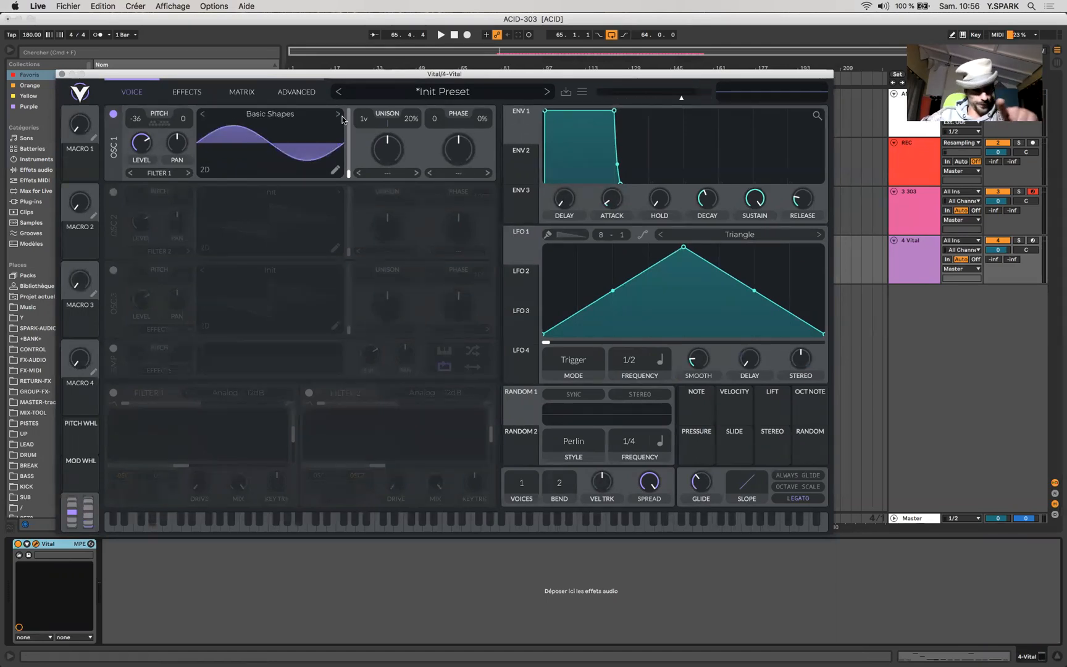
pyautogui.click(341, 116)
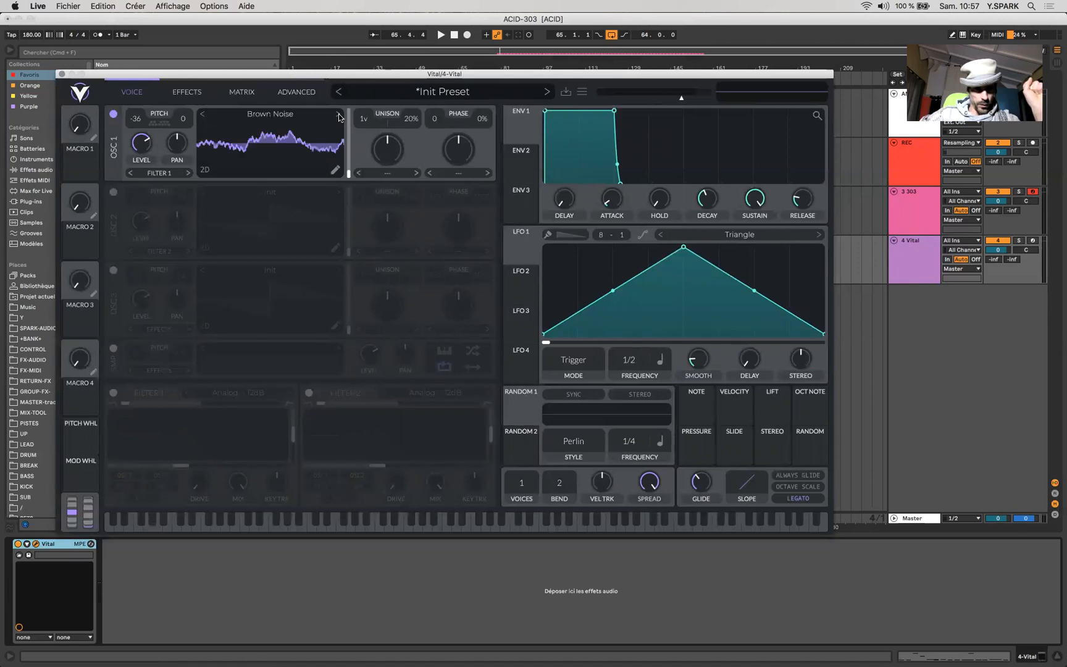
pyautogui.click(200, 114)
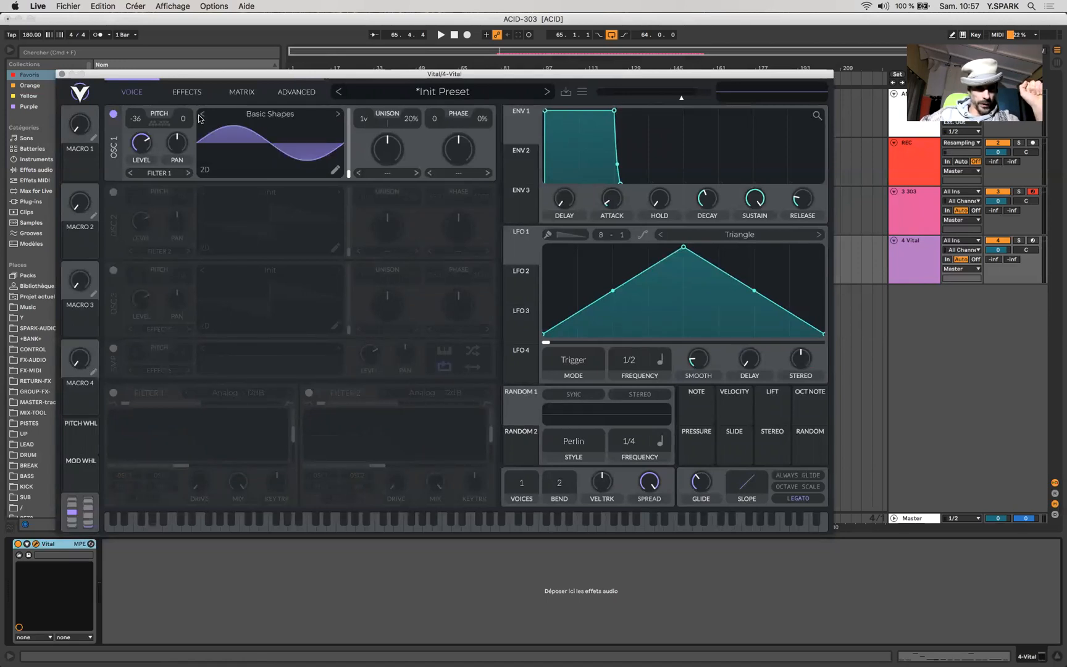
pyautogui.click(340, 116)
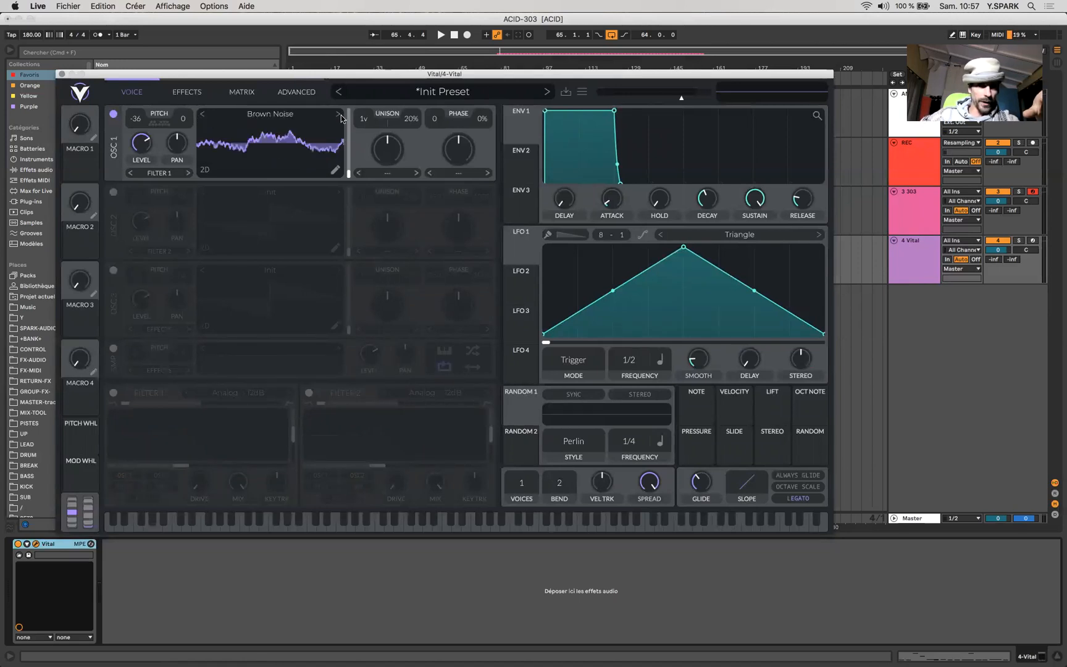
pyautogui.click(202, 114)
pyautogui.moveTo(348, 174); pyautogui.dragTo(341, 142)
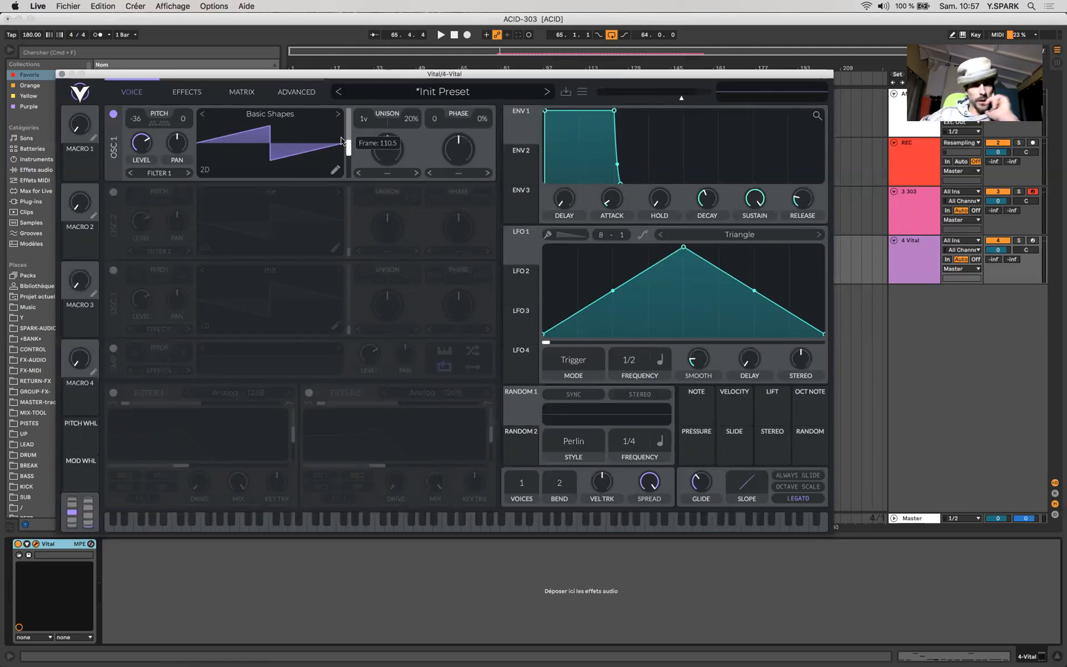
pyautogui.press('space')
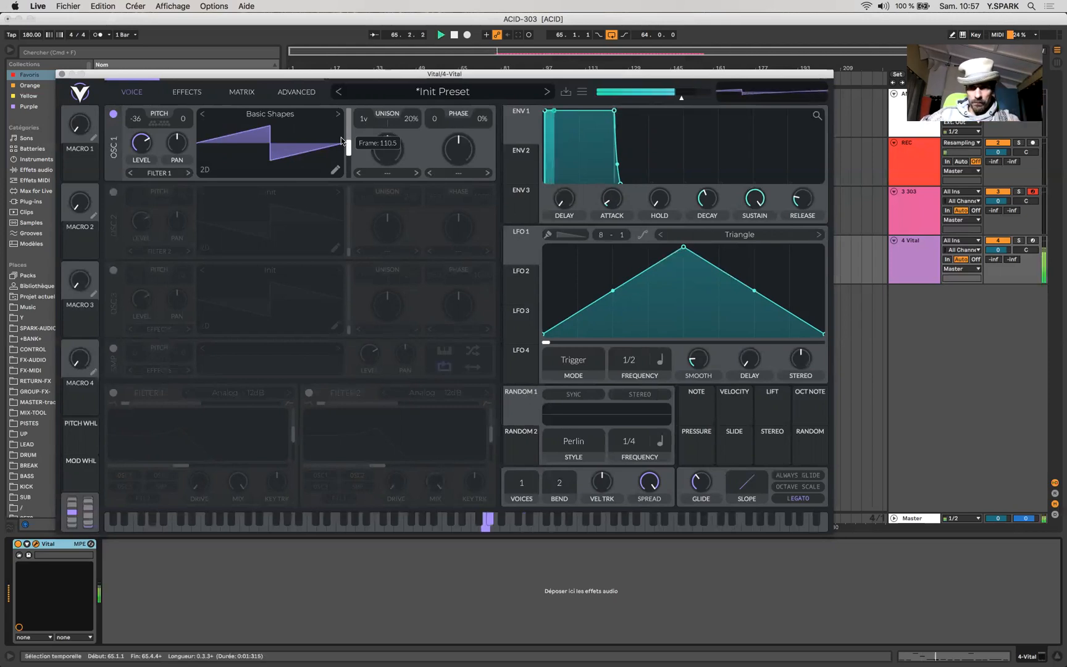
pyautogui.press('space')
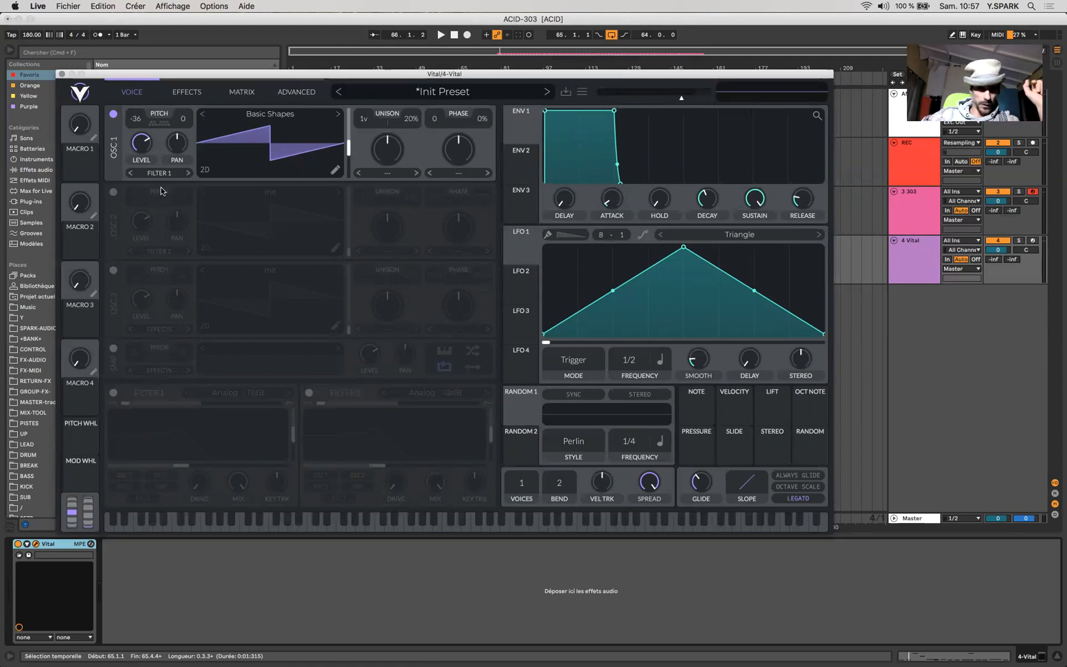
# Enable Filter 1 and assign Envelope 2 to modulate its cutoff and resonance.
pyautogui.click(114, 393)
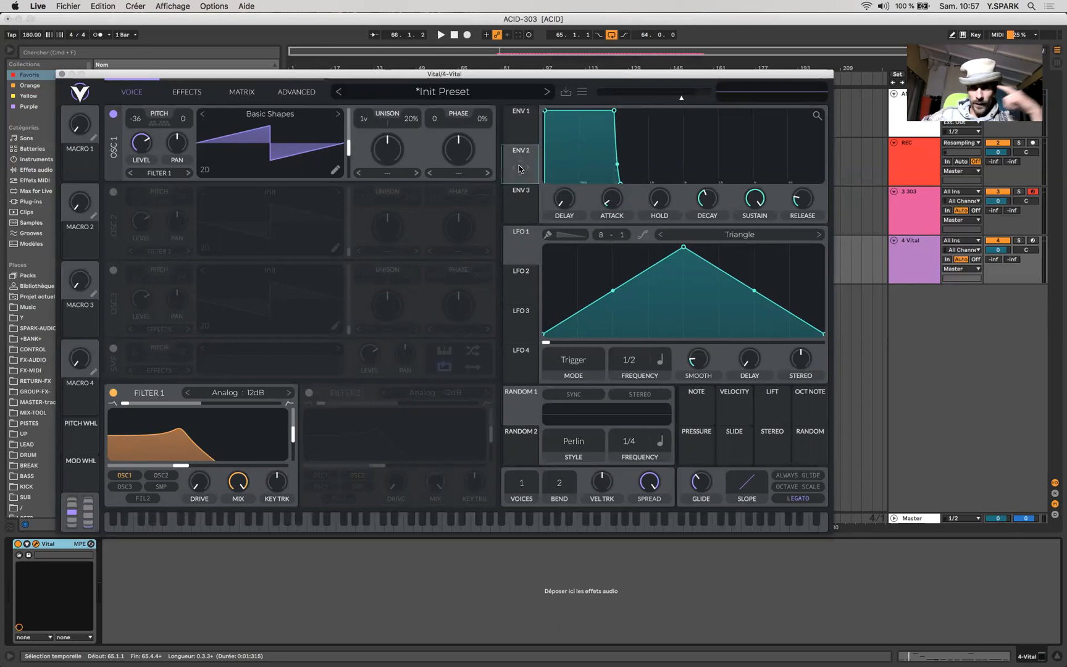
pyautogui.moveTo(519, 167); pyautogui.dragTo(181, 467)
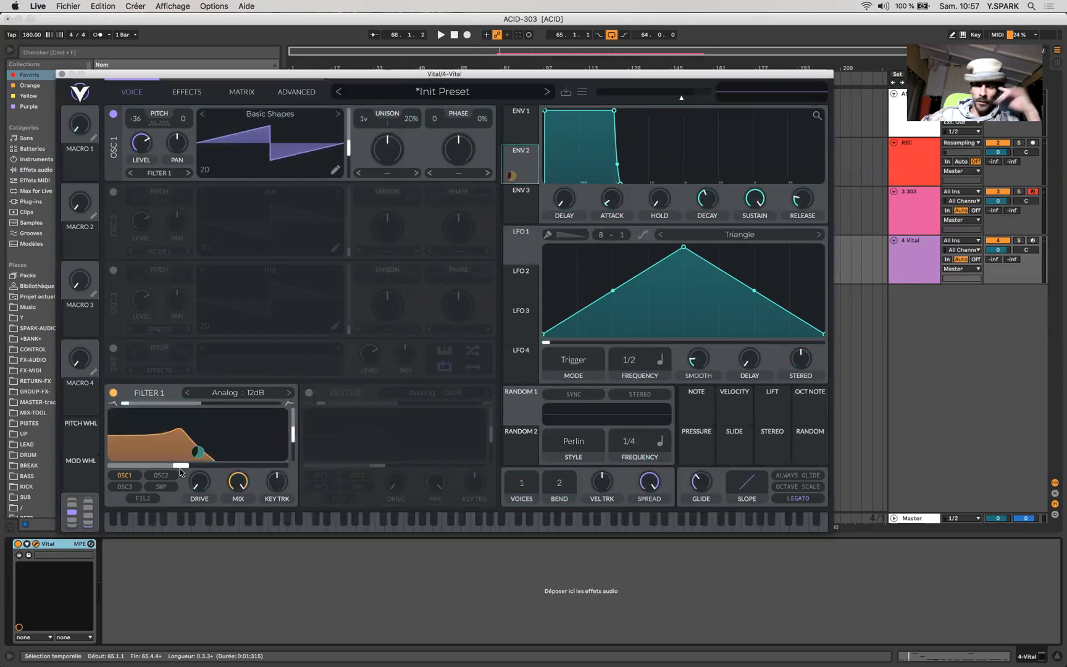
pyautogui.moveTo(512, 177); pyautogui.dragTo(294, 443)
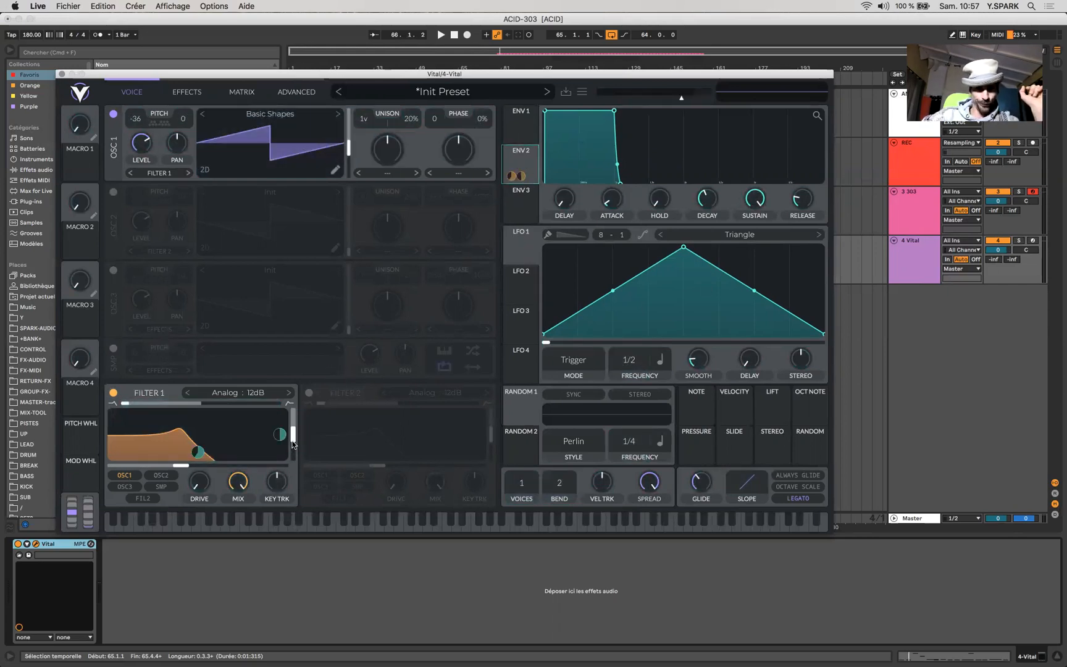
# Shape Envelope 2 with a very short decay and zero sustain.
pyautogui.moveTo(615, 114); pyautogui.dragTo(552, 212)
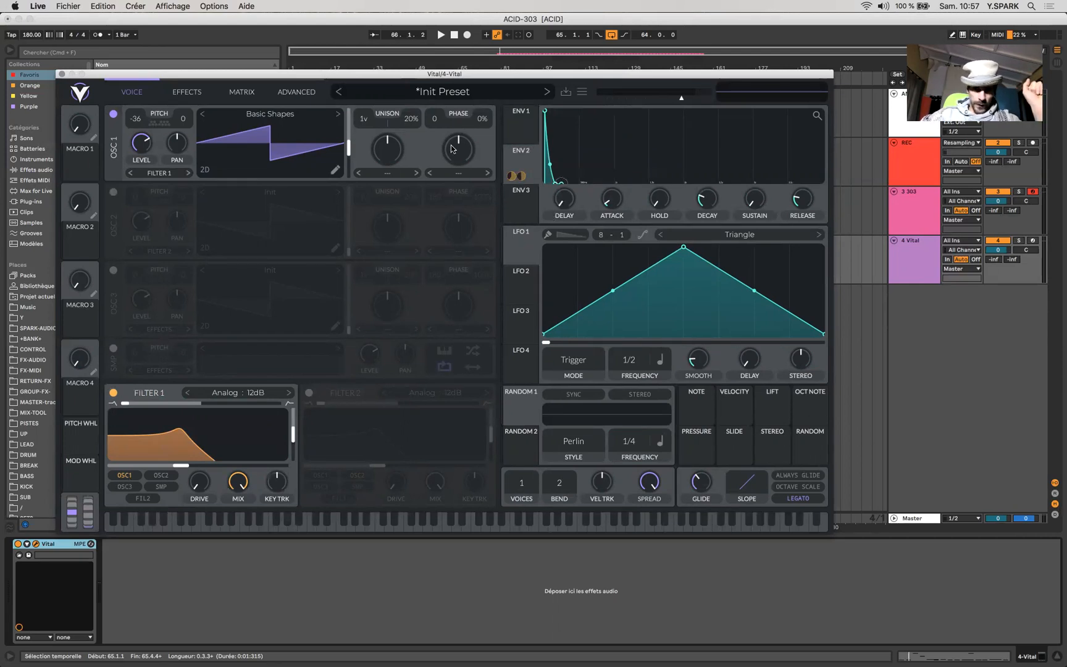
pyautogui.click(519, 164)
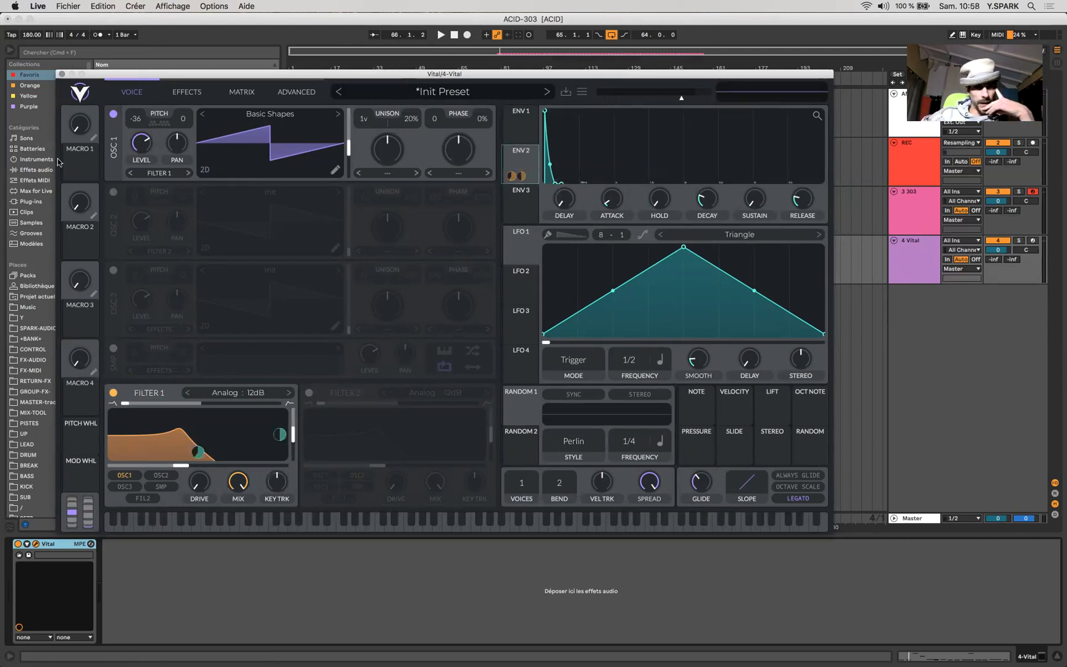
# Try to assign Macro 1 to Envelope 2 and test the macro knob during playback.
pyautogui.moveTo(77, 165); pyautogui.dragTo(521, 163)
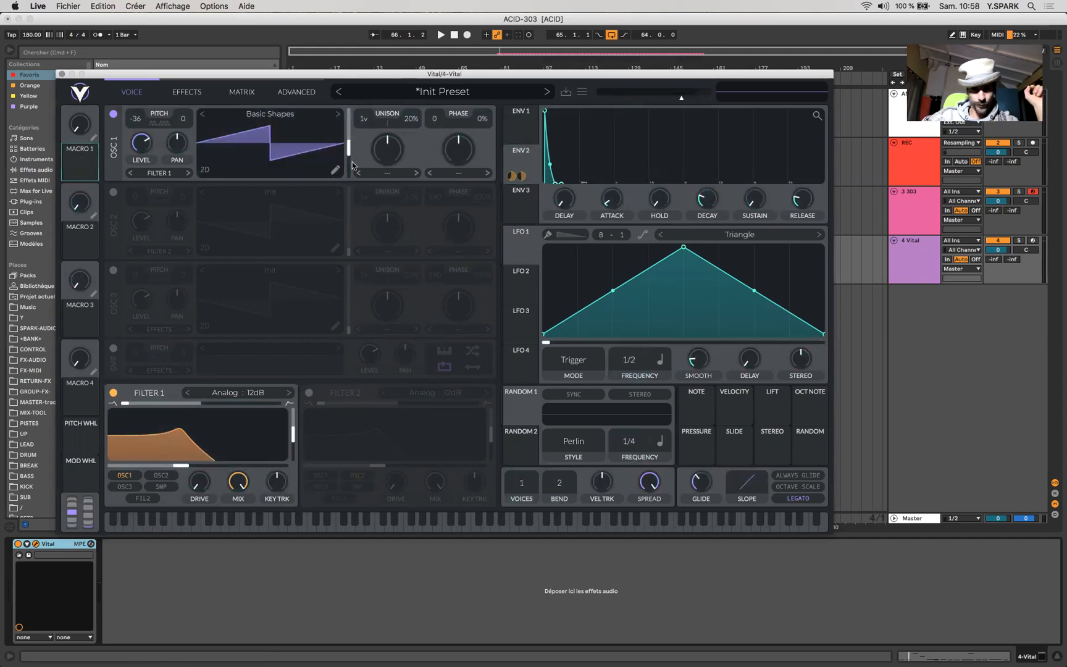
pyautogui.press('space')
pyautogui.moveTo(81, 129)
pyautogui.mouseDown()
pyautogui.moveTo(73, 56)
pyautogui.moveTo(78, 161)
pyautogui.moveTo(503, 144)
pyautogui.moveTo(525, 166)
pyautogui.moveTo(117, 172)
pyautogui.moveTo(83, 162)
pyautogui.moveTo(79, 133)
pyautogui.mouseUp()
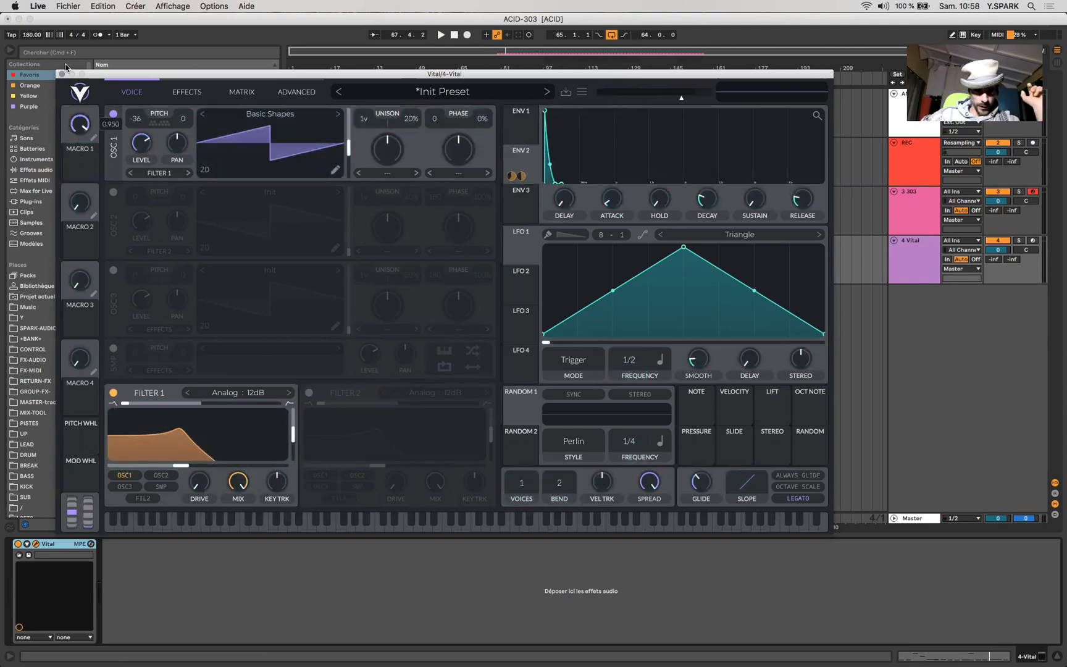
# Assign Macro 1 to modulate Envelope 2's decay and Filter 1's cutoff.
pyautogui.moveTo(523, 162)
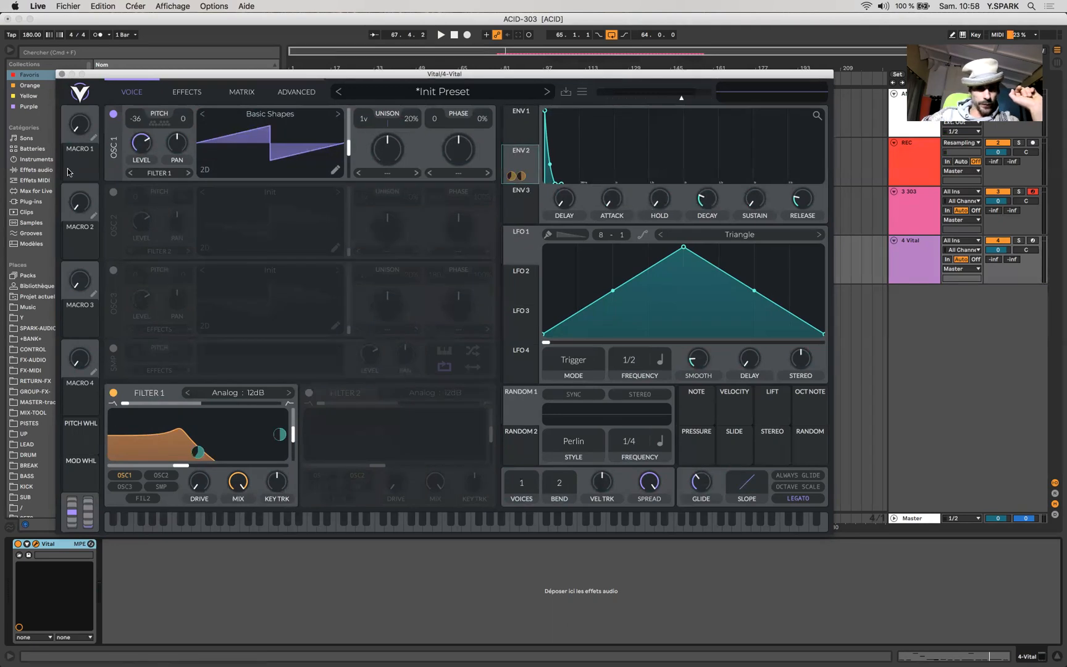
pyautogui.moveTo(80, 165); pyautogui.dragTo(706, 199)
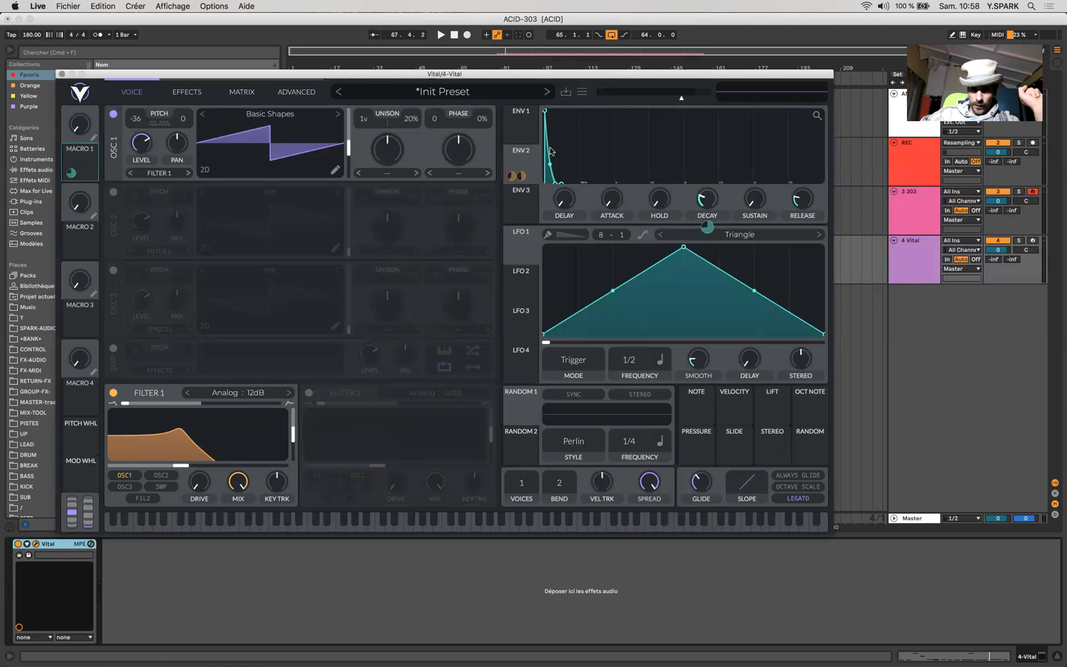
pyautogui.click(516, 166)
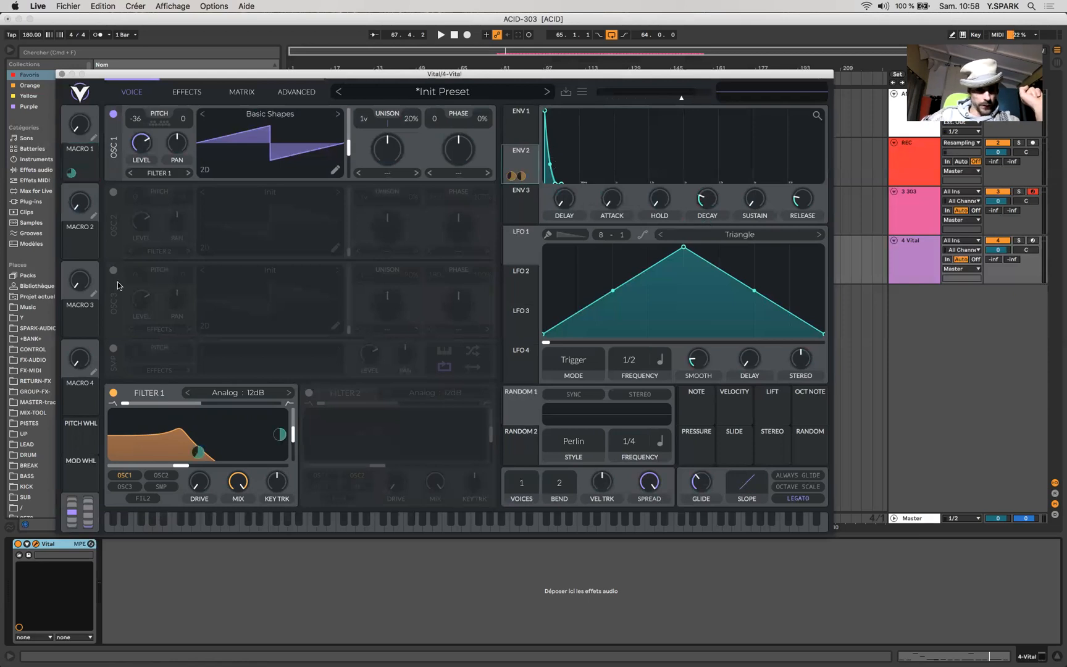
pyautogui.click(79, 158)
pyautogui.moveTo(80, 158); pyautogui.dragTo(180, 468)
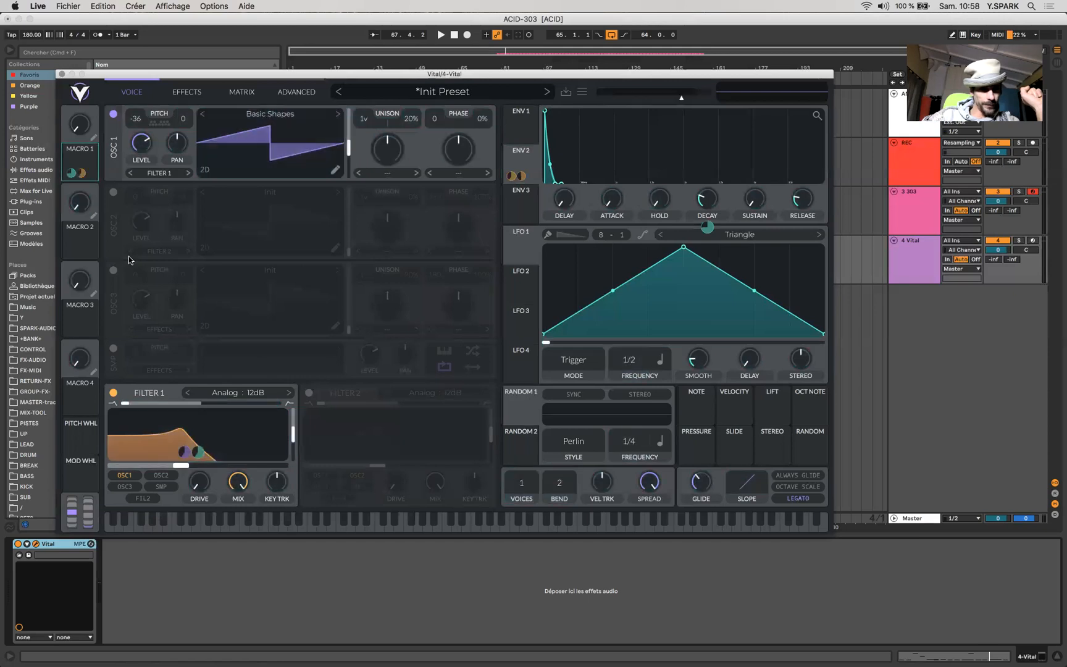
# Raise Macro 1 to about 0.27 and lower Filter 1's cutoff and resonance while auditioning the pattern.
pyautogui.press('space')
pyautogui.moveTo(78, 131); pyautogui.dragTo(64, 130)
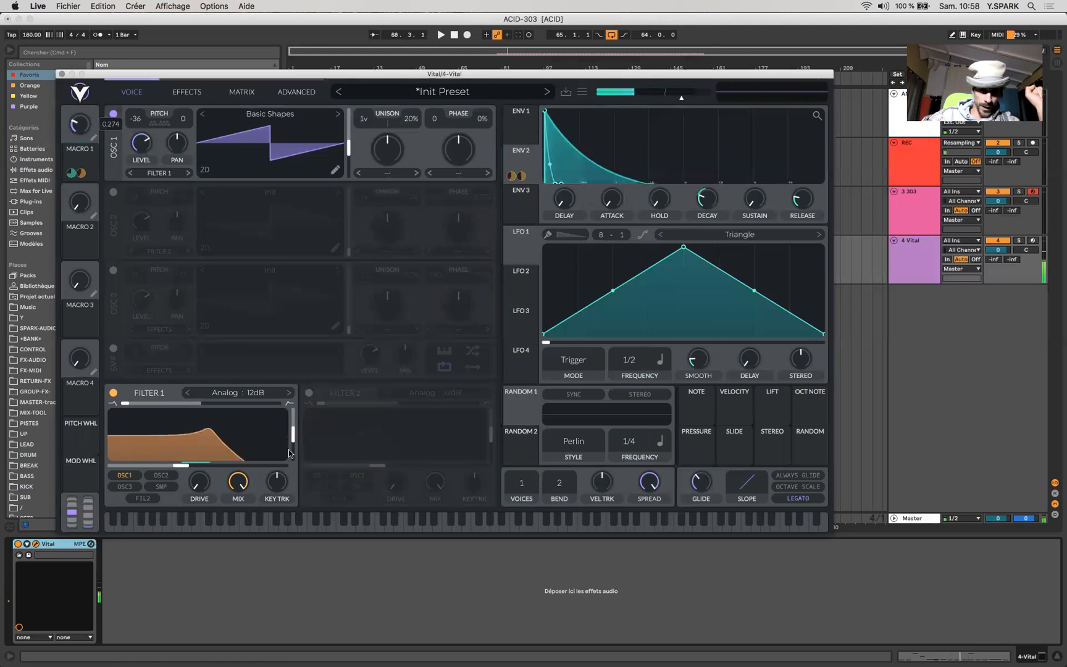
pyautogui.moveTo(181, 465); pyautogui.dragTo(121, 465)
pyautogui.moveTo(290, 438); pyautogui.dragTo(291, 457)
pyautogui.press('space')
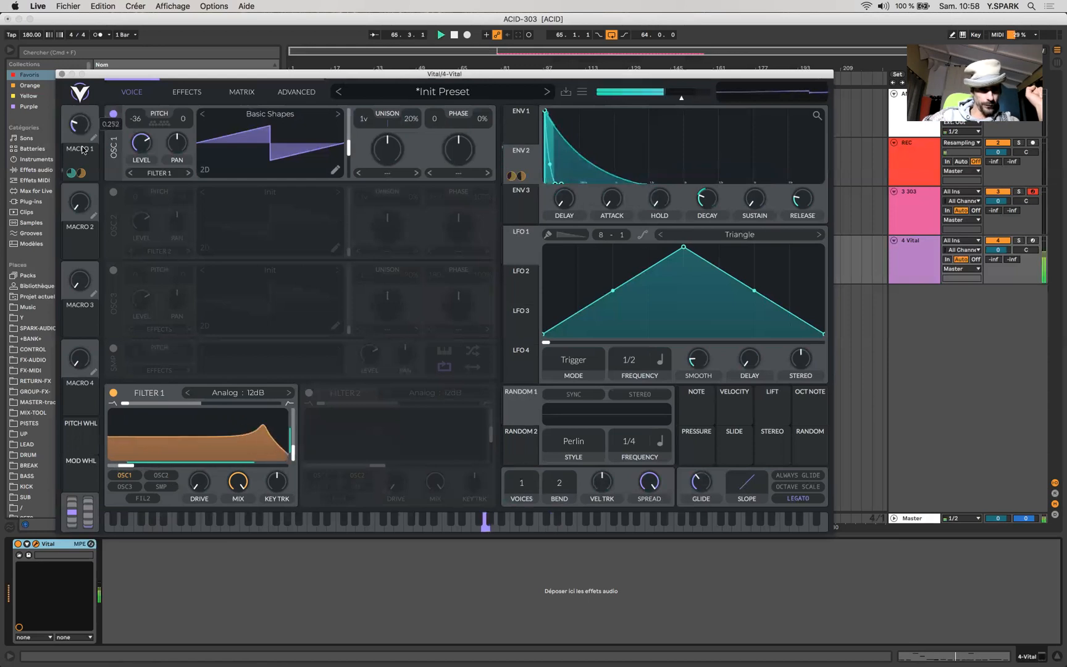
# Reduce Macro 1's modulation amount on Envelope 2's decay and bring Macro 1 down to about 0.13 while auditioning.
pyautogui.moveTo(83, 137); pyautogui.dragTo(73, 130)
pyautogui.press('space')
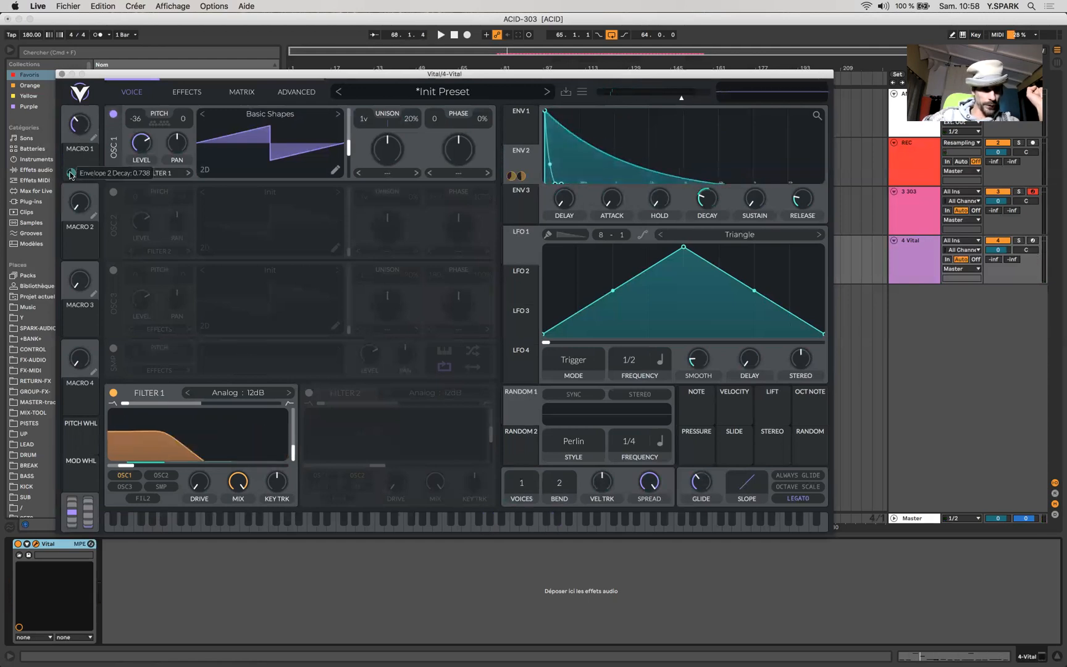
pyautogui.moveTo(71, 173); pyautogui.dragTo(70, 172)
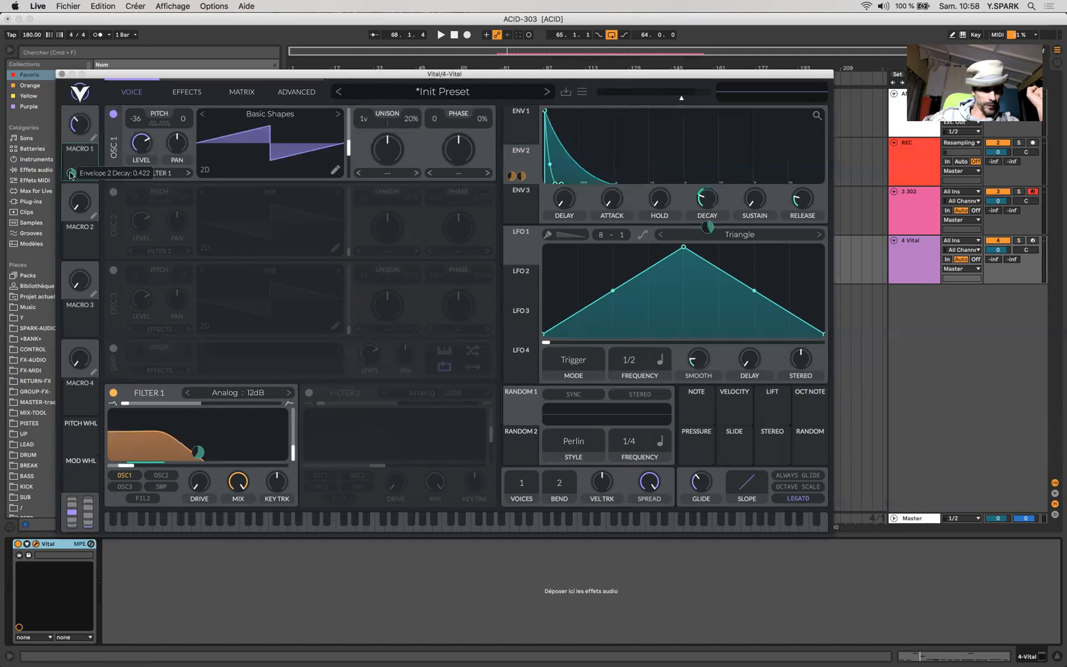
pyautogui.moveTo(63, 38); pyautogui.dragTo(67, 13)
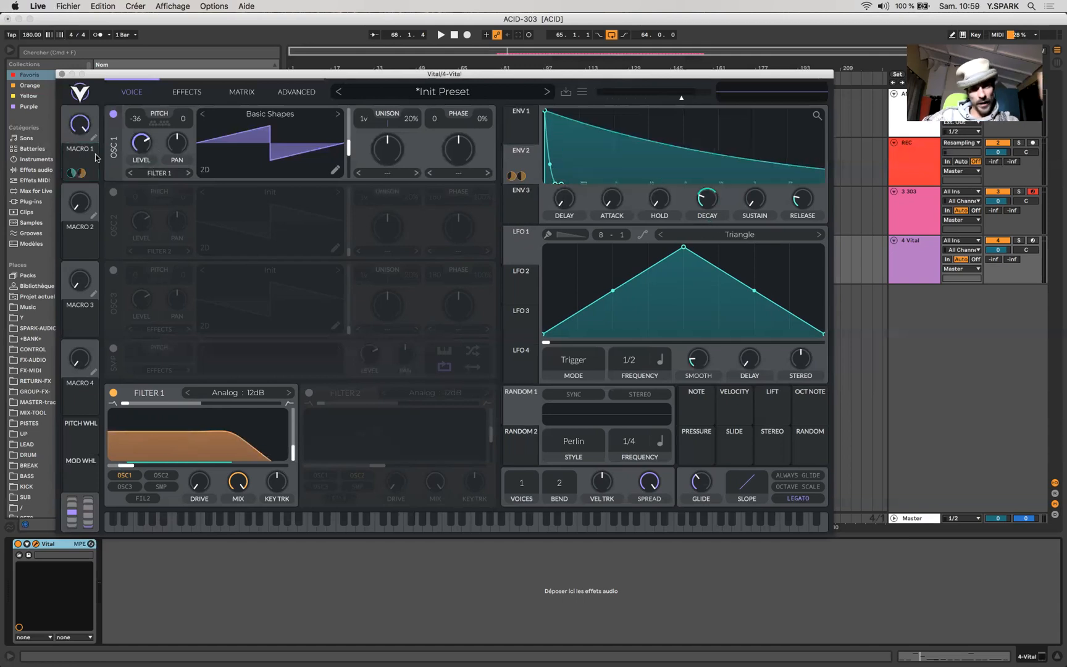
pyautogui.press('space')
pyautogui.moveTo(71, 173); pyautogui.dragTo(79, 163)
pyautogui.press('space')
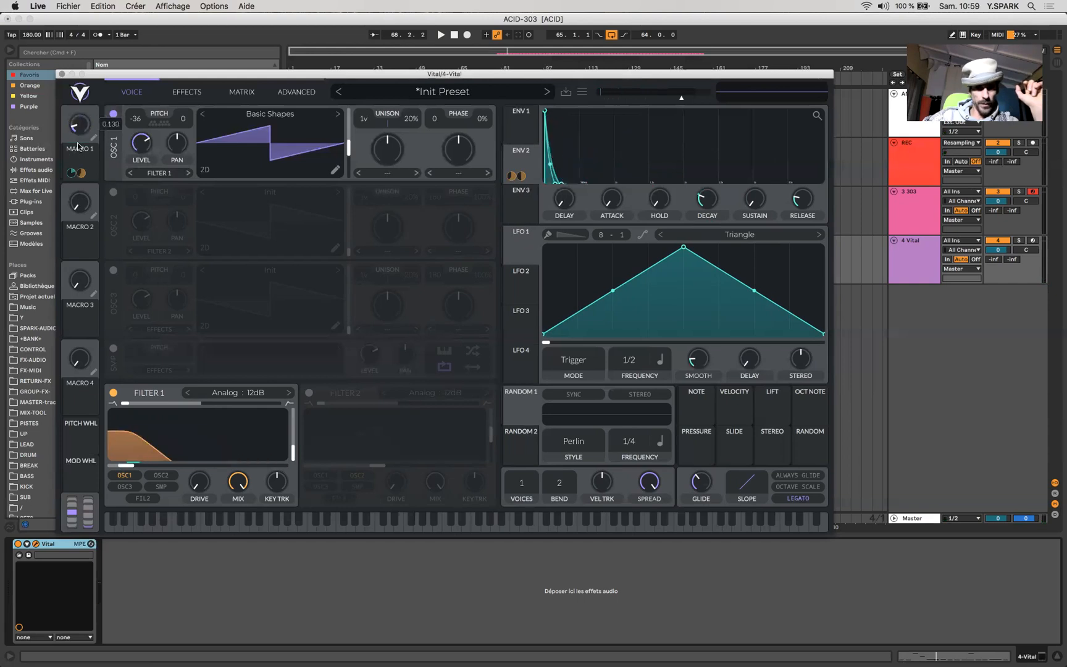
# Play the pattern and sweep Macro 1 to check its effect on the sound.
pyautogui.press('space')
pyautogui.moveTo(78, 119)
pyautogui.mouseDown()
pyautogui.moveTo(86, 157)
pyautogui.moveTo(71, 131)
pyautogui.mouseUp()
pyautogui.press('space')
# Enable the Soft Clip distortion effect and raise its drive, then audition the pattern.
pyautogui.click(184, 96)
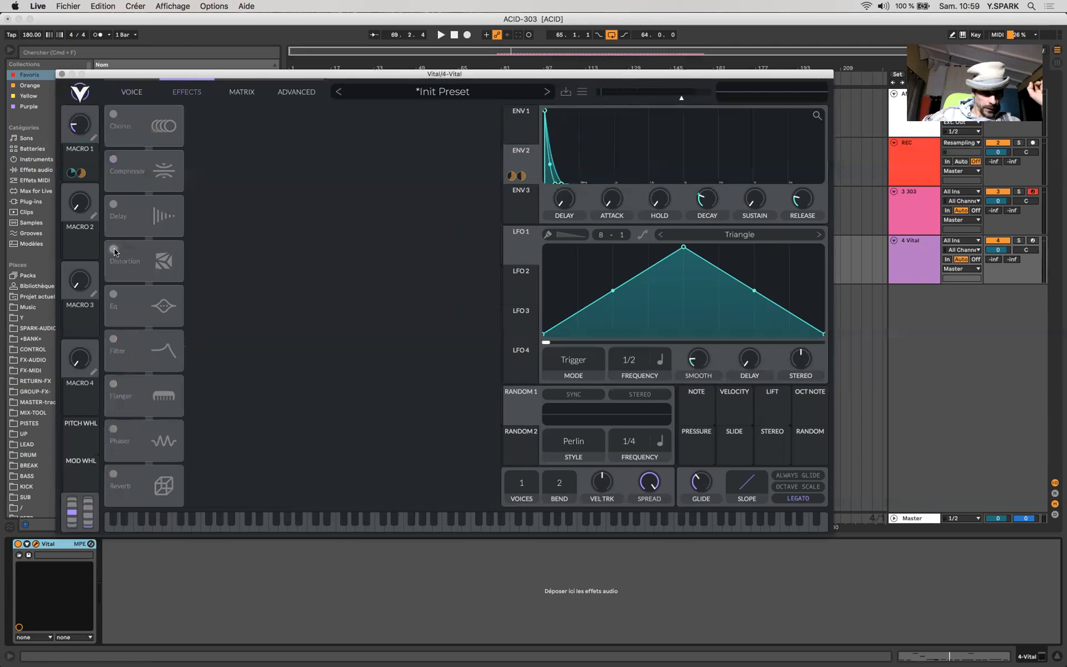
pyautogui.click(114, 249)
pyautogui.moveTo(400, 128); pyautogui.dragTo(396, 113)
pyautogui.press('space')
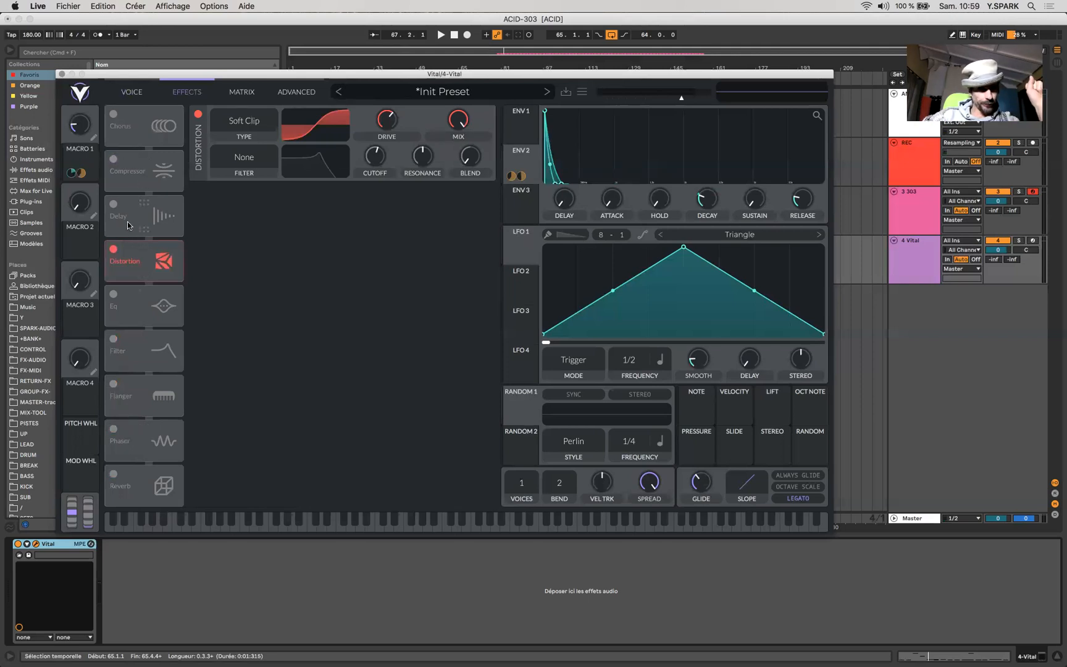
# Enable the delay, place it after the distortion and set its mode to Mid Ping Pong.
pyautogui.click(115, 204)
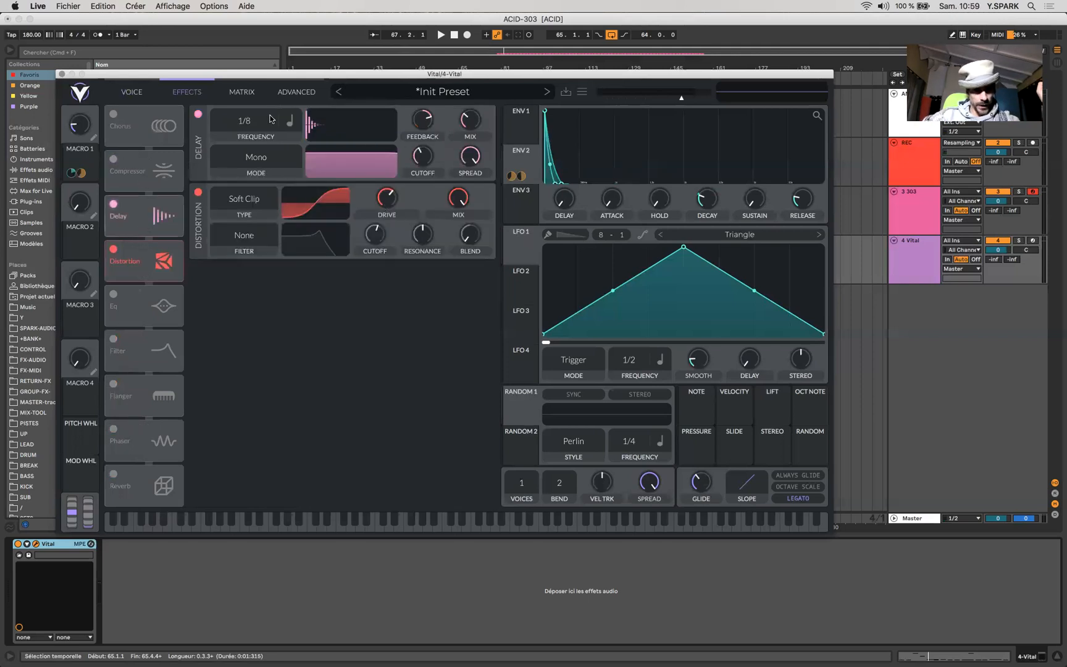
pyautogui.moveTo(146, 220); pyautogui.dragTo(147, 262)
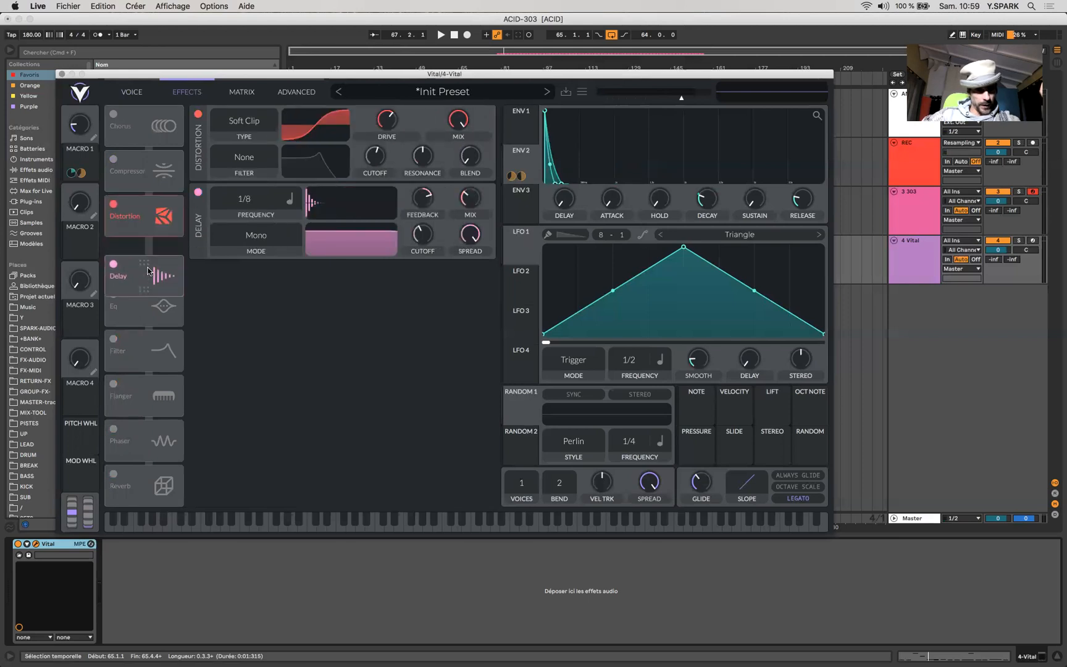
pyautogui.click(267, 240)
pyautogui.click(257, 304)
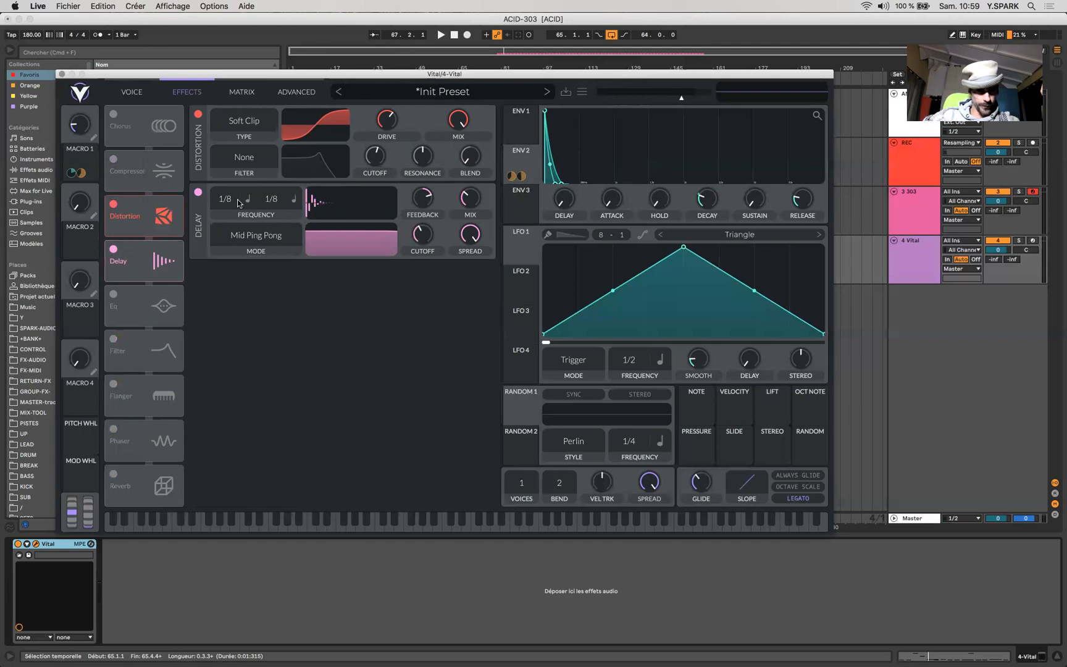
# Set the delay times to 1/4 and dotted 1/8, and lower the delay's feedback and mix.
pyautogui.moveTo(227, 209); pyautogui.dragTo(227, 201)
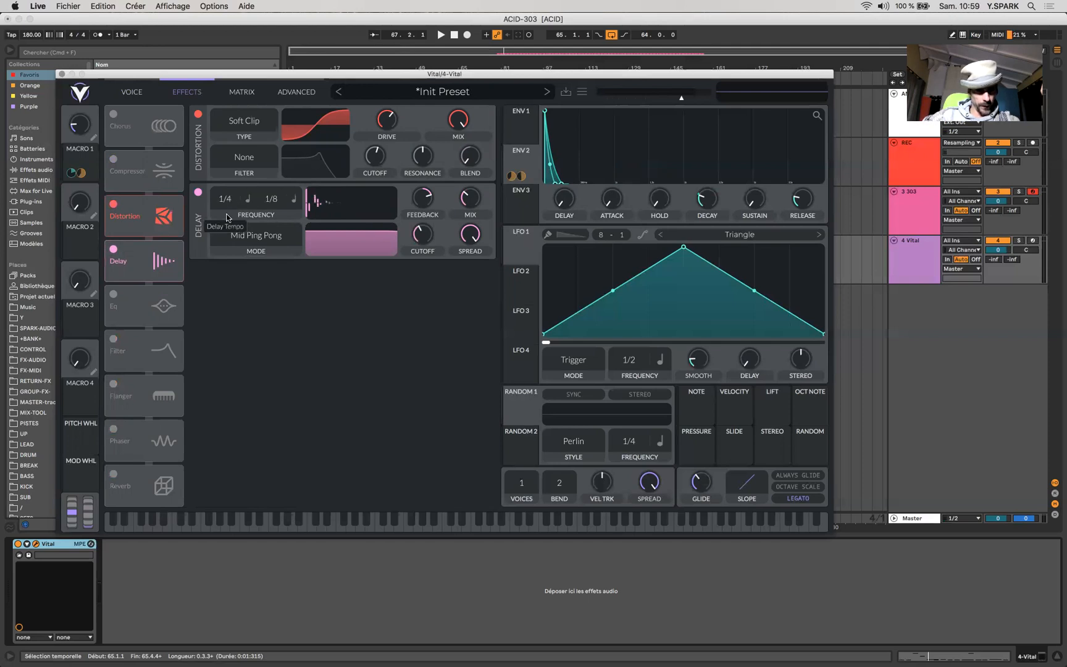
pyautogui.click(297, 202)
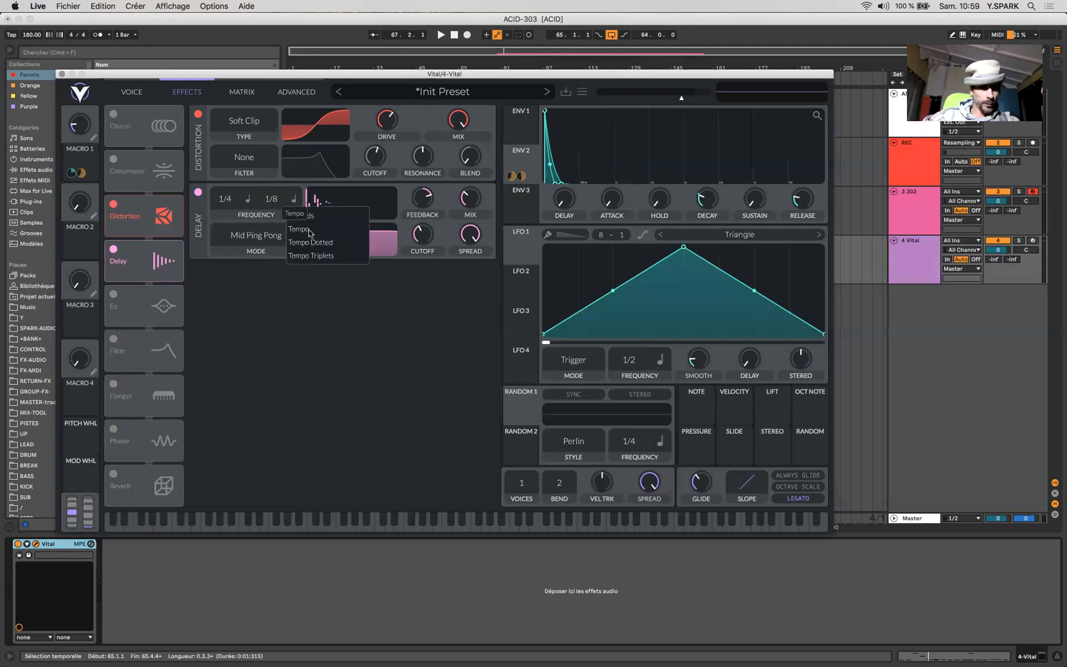
pyautogui.click(318, 244)
pyautogui.moveTo(426, 197); pyautogui.dragTo(463, 214)
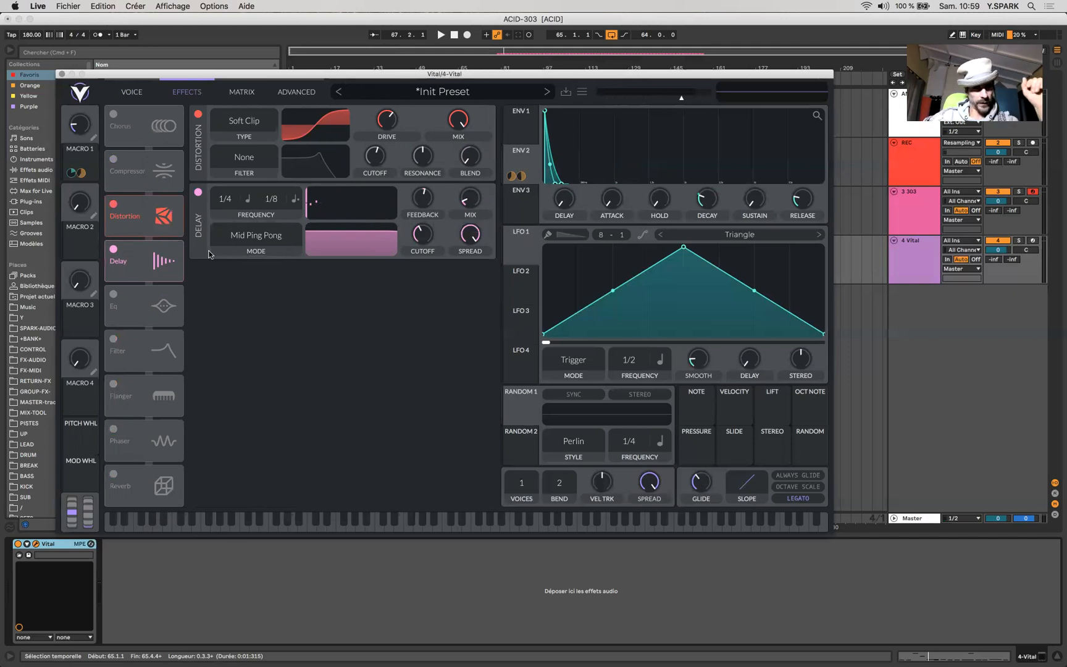
# Enable the reverb, place it after the delay and raise its pre low cut.
pyautogui.click(114, 474)
pyautogui.moveTo(147, 467); pyautogui.dragTo(162, 319)
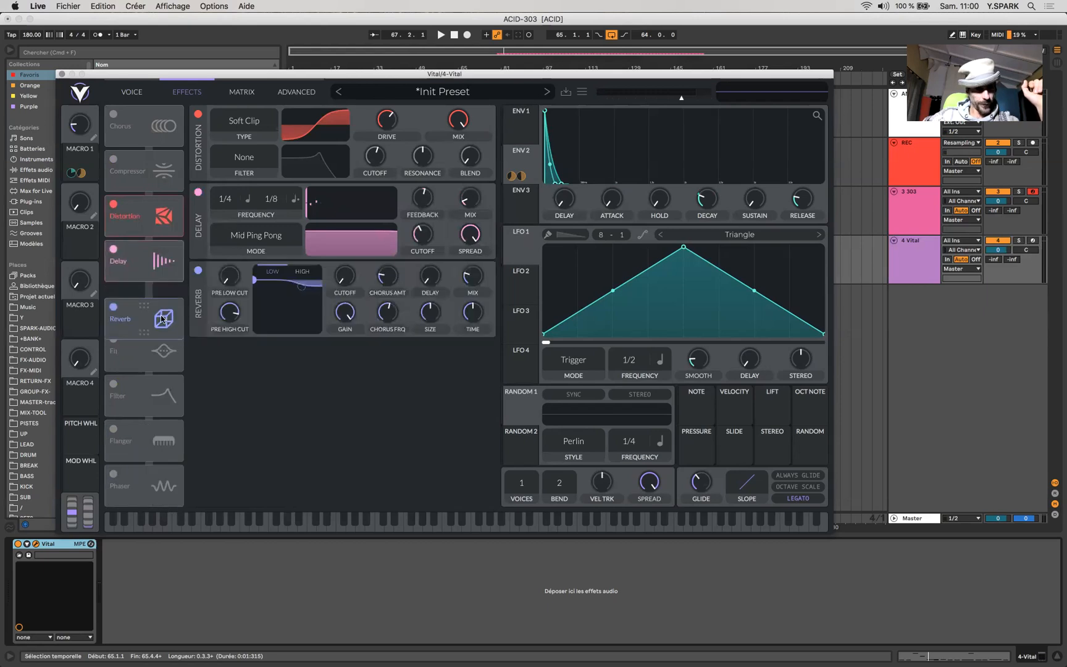
pyautogui.moveTo(226, 280); pyautogui.dragTo(235, 249)
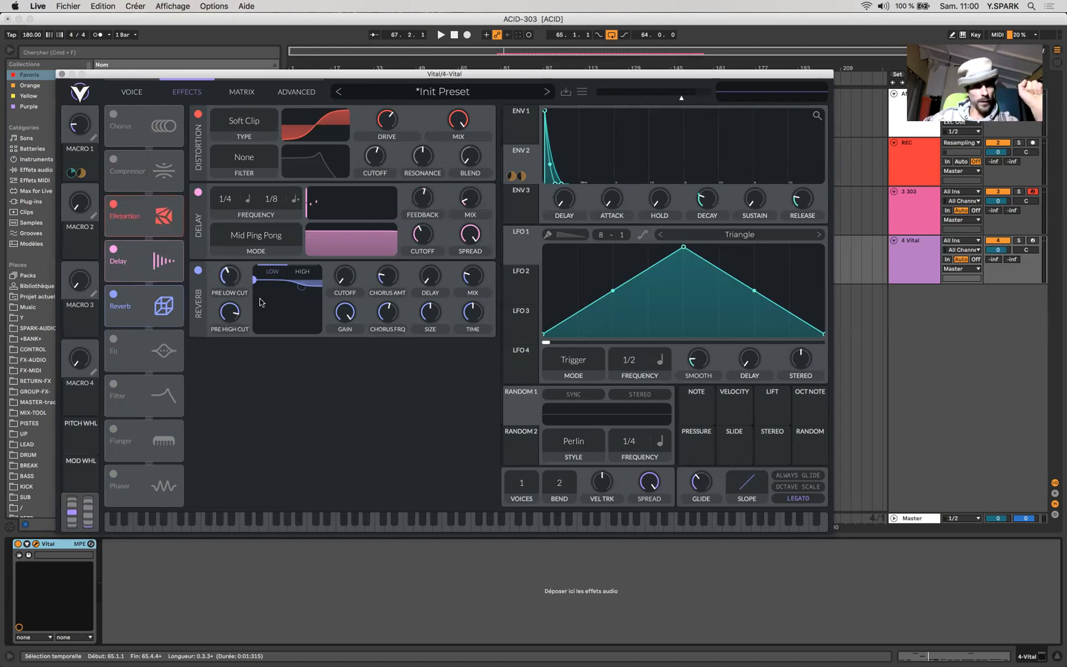
# Cut the reverb's low and high shelves, and reduce its time and mix while auditioning.
pyautogui.moveTo(254, 284); pyautogui.dragTo(287, 345)
pyautogui.moveTo(304, 289); pyautogui.dragTo(321, 335)
pyautogui.moveTo(475, 315)
pyautogui.mouseDown()
pyautogui.moveTo(473, 333)
pyautogui.moveTo(472, 320)
pyautogui.mouseUp()
pyautogui.moveTo(471, 276)
pyautogui.mouseDown()
pyautogui.moveTo(464, 262)
pyautogui.moveTo(466, 287)
pyautogui.moveTo(466, 273)
pyautogui.mouseUp()
pyautogui.press('space')
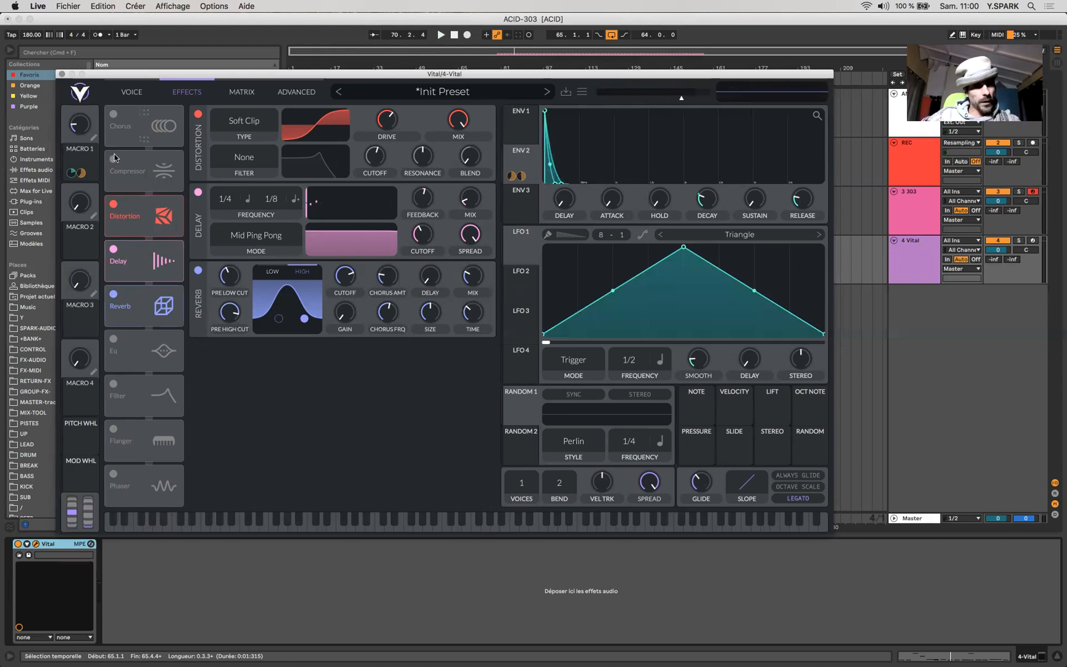
# Enable the compressor, place it after the reverb and set its mode to Single Band.
pyautogui.click(134, 165)
pyautogui.moveTo(136, 166); pyautogui.dragTo(157, 309)
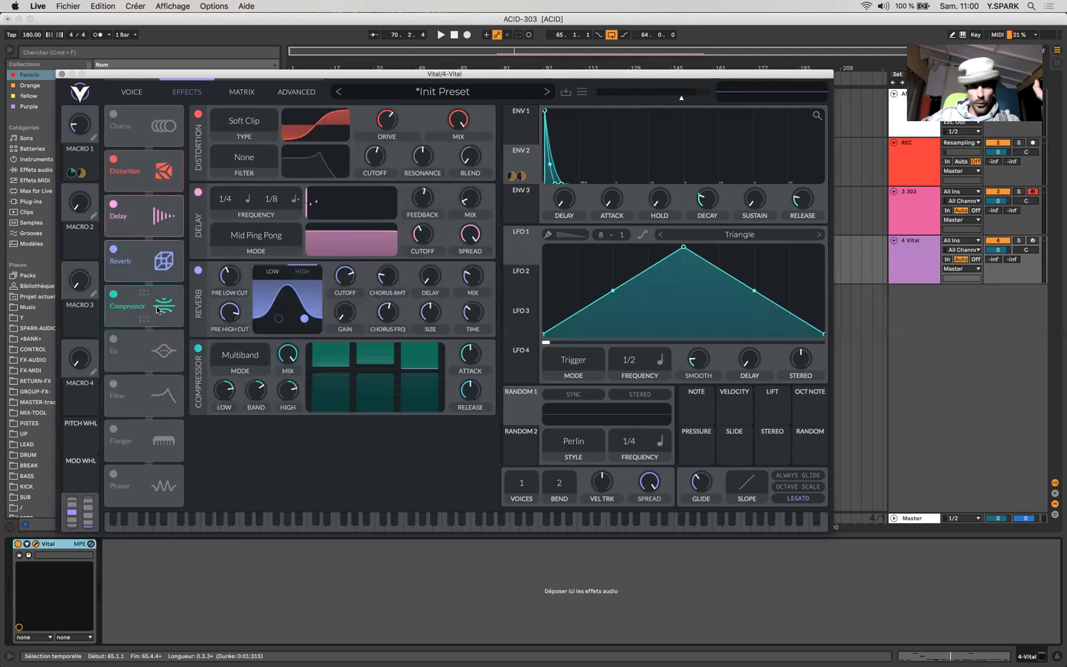
pyautogui.click(239, 365)
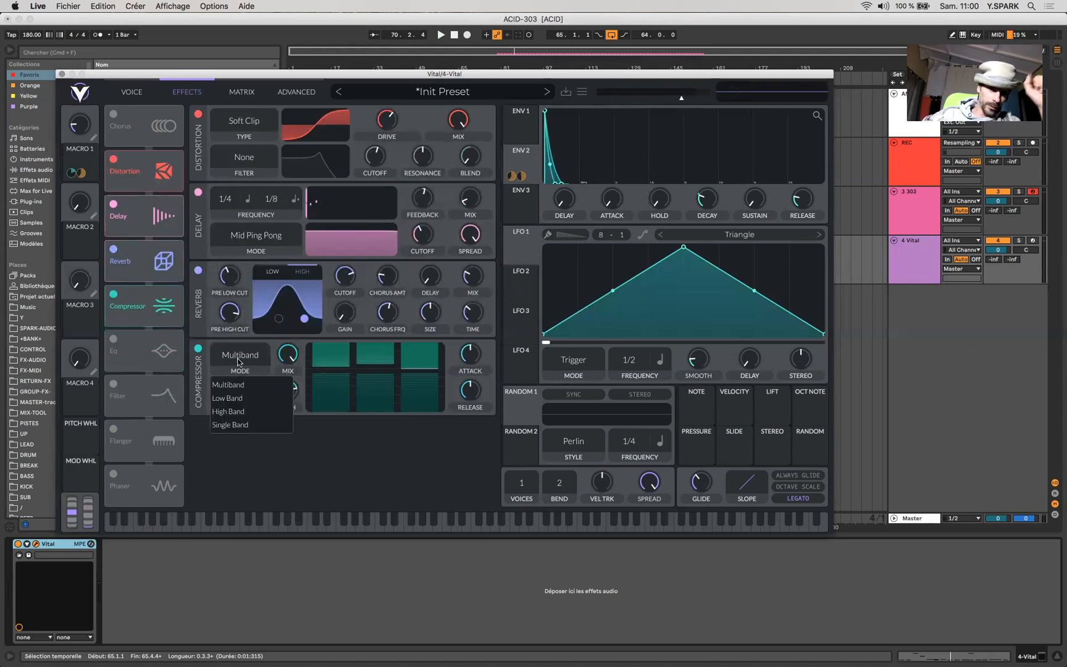
pyautogui.click(244, 424)
# Raise the compressor's band gain to about 16 dB and adjust Macro 1 while auditioning the pattern.
pyautogui.press('space')
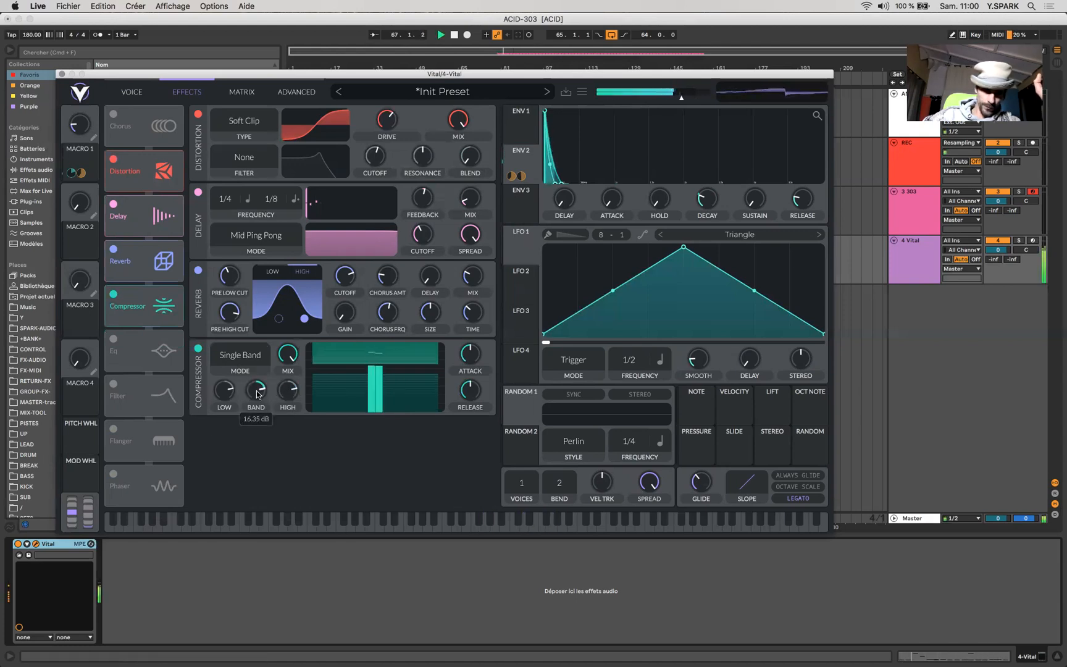
pyautogui.click(132, 91)
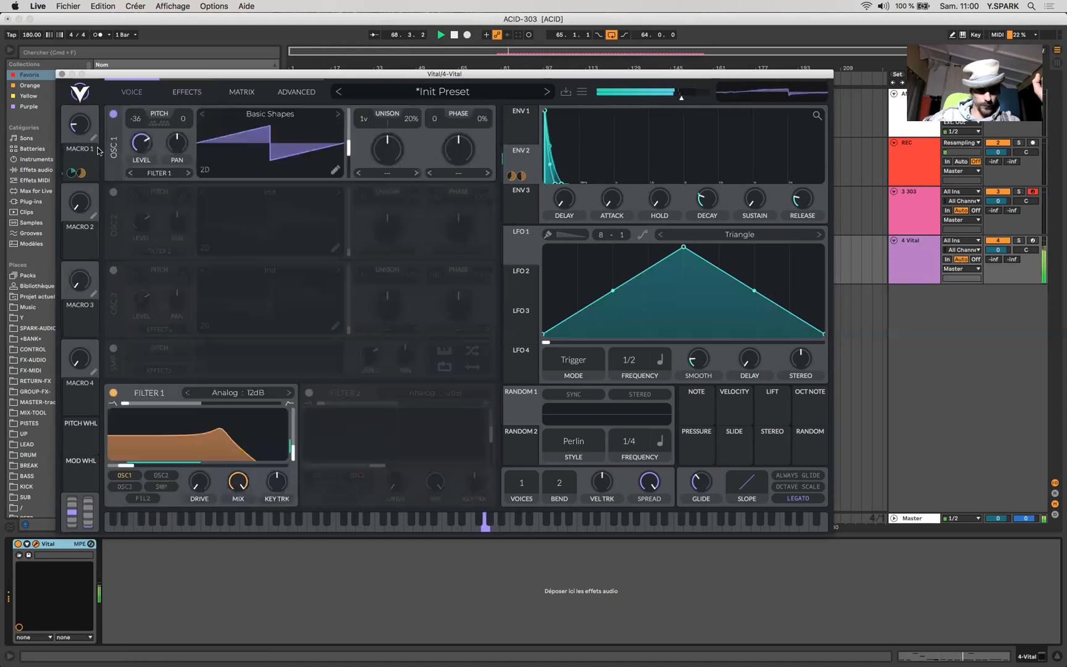
pyautogui.moveTo(72, 98); pyautogui.dragTo(74, 131)
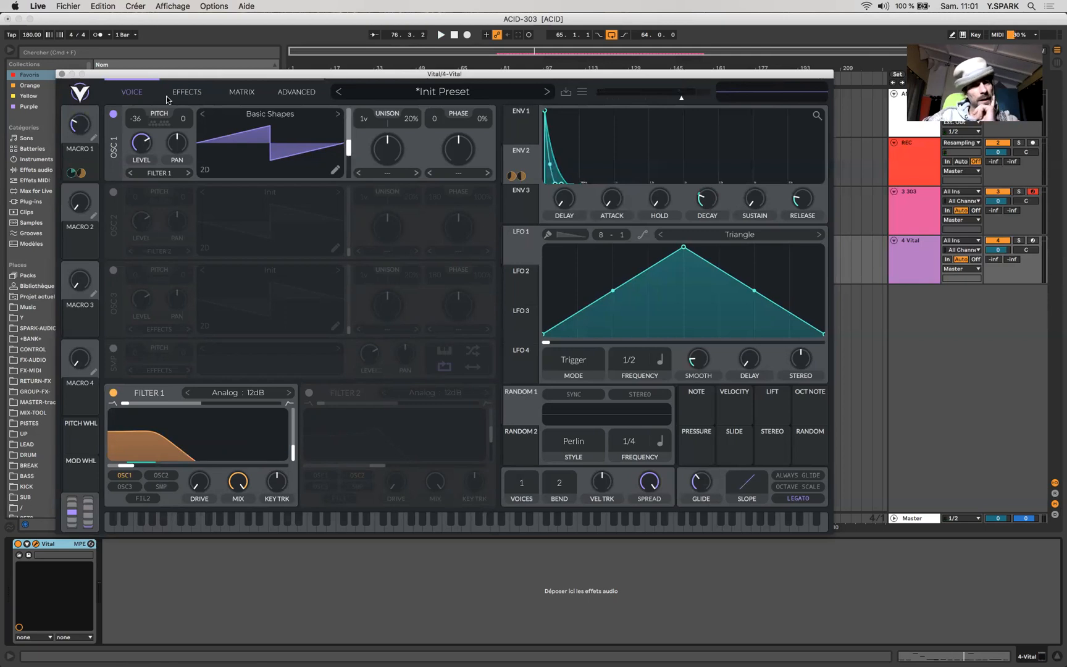
# Enable the EQ with a slight high shelf boost and place it before the compressor.
pyautogui.click(187, 96)
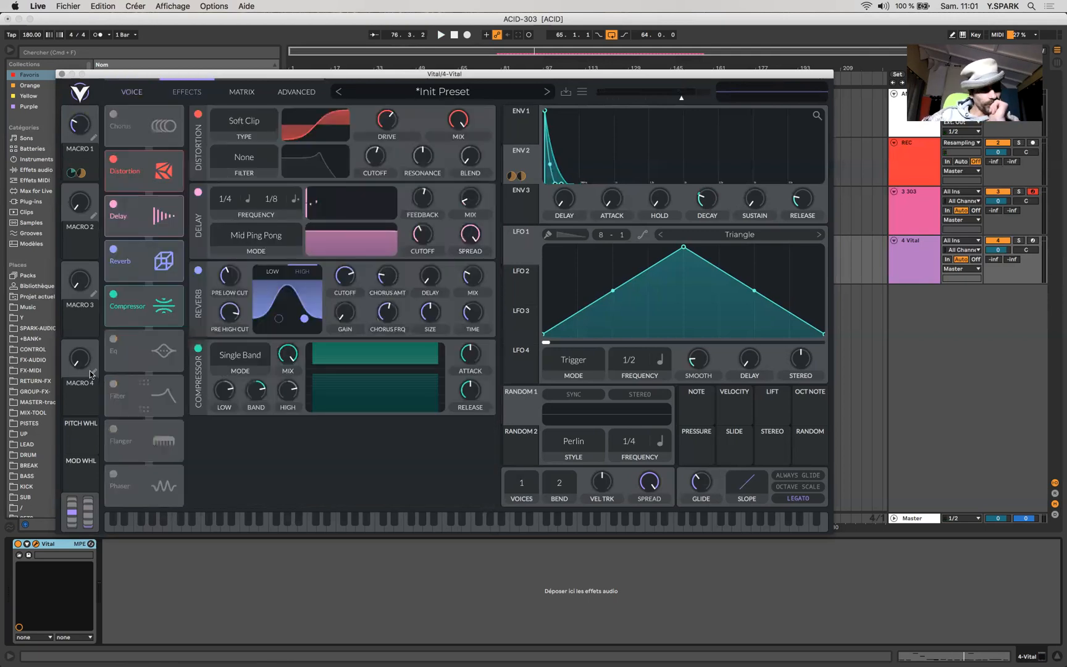
pyautogui.click(115, 339)
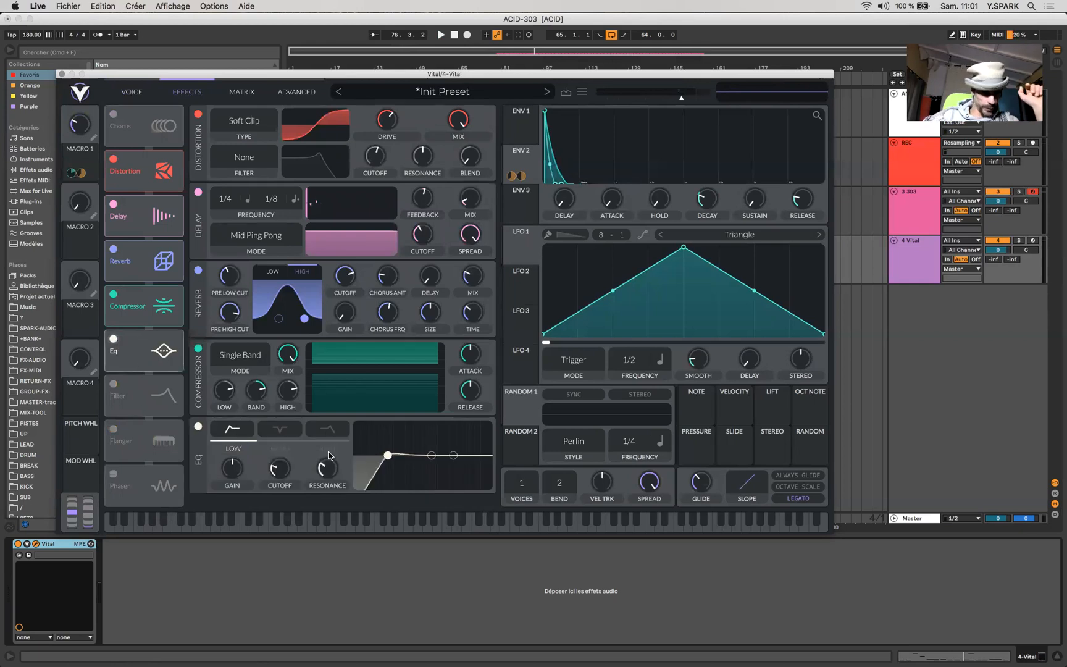
pyautogui.moveTo(454, 458); pyautogui.dragTo(454, 451)
pyautogui.moveTo(458, 452); pyautogui.dragTo(455, 449)
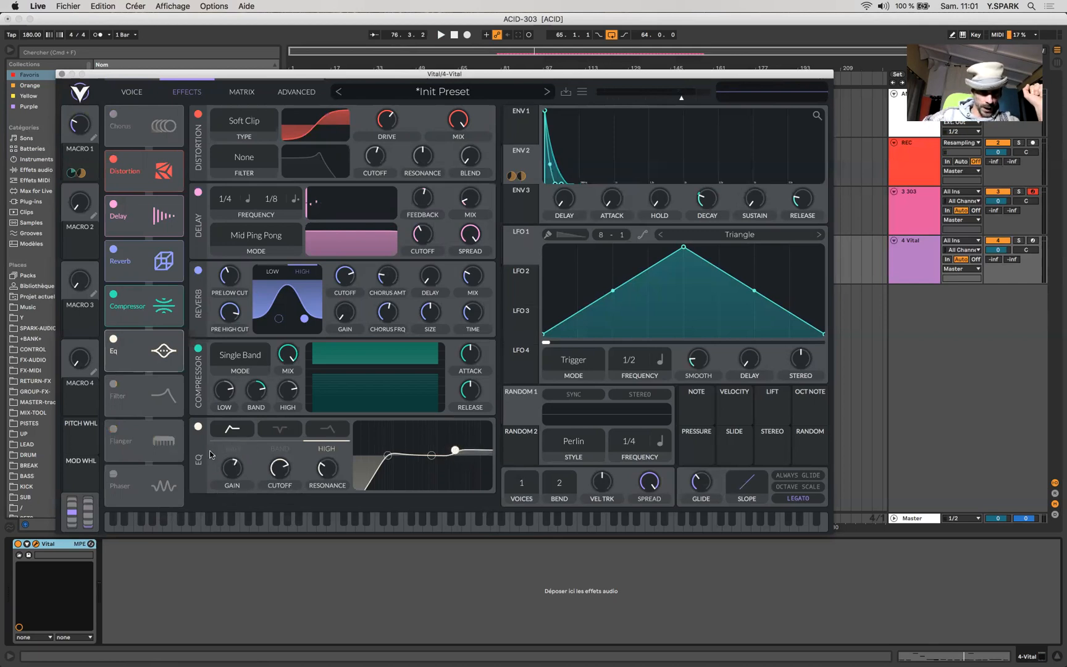
pyautogui.moveTo(142, 322); pyautogui.dragTo(139, 298)
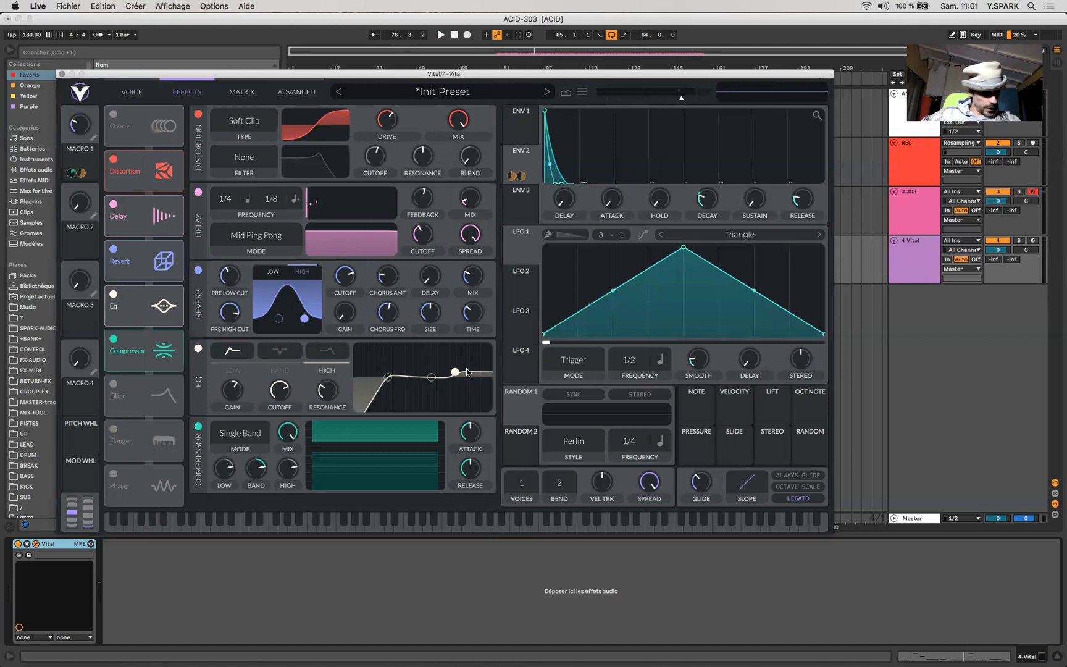
# Play the pattern and slightly adjust the glide amount.
pyautogui.press('space')
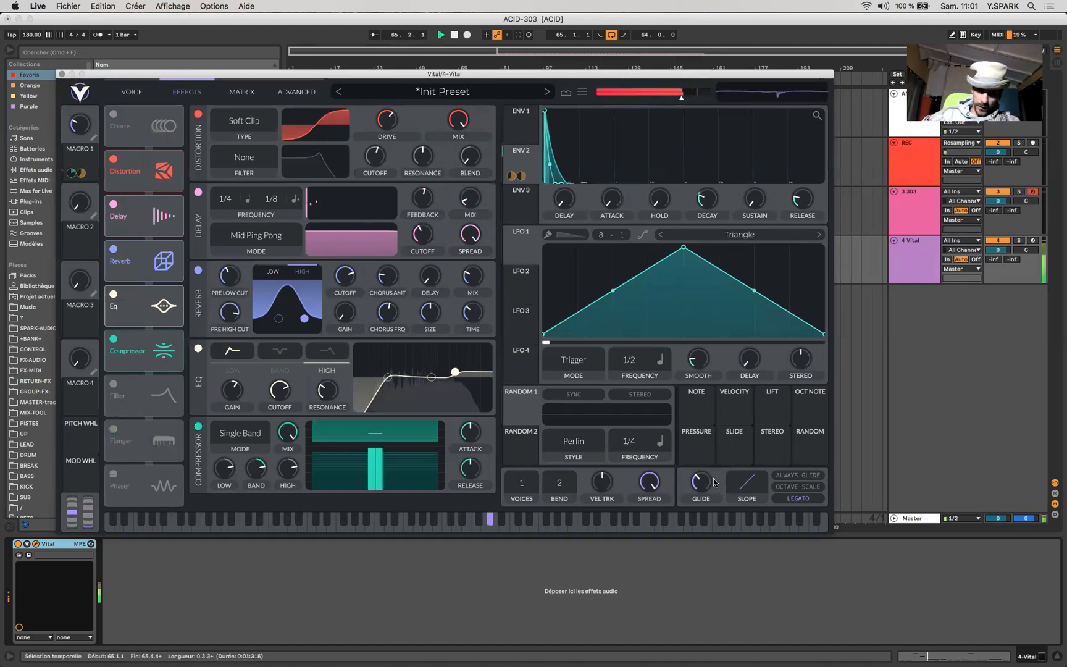
pyautogui.moveTo(699, 483); pyautogui.dragTo(694, 488)
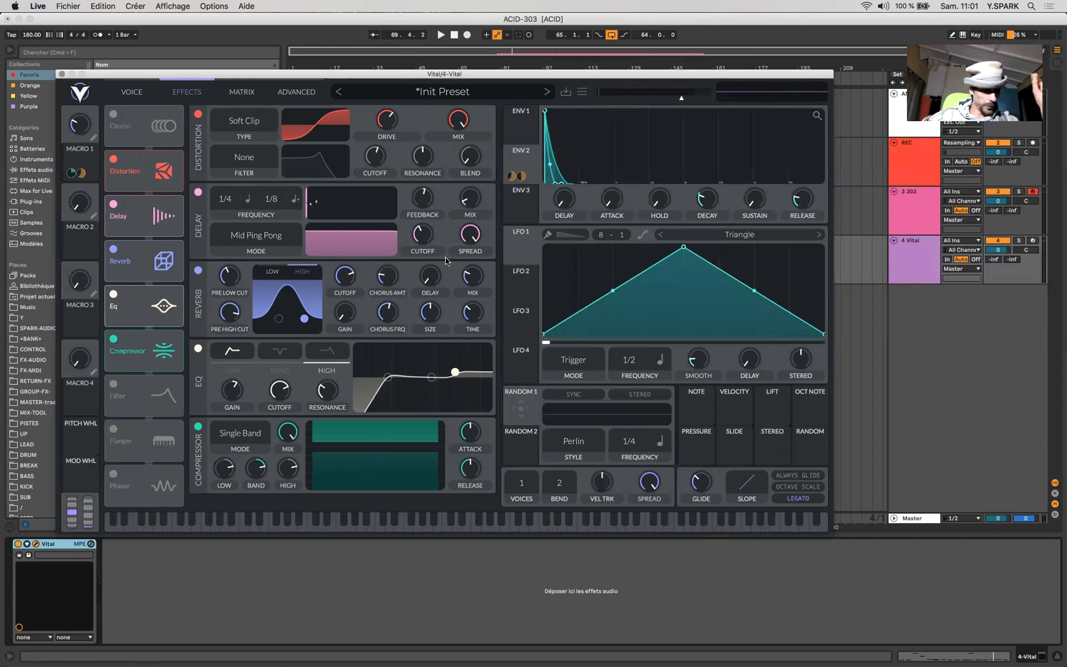
# Close the synth window and add the Overdrive effect from Drive & Color after Vital on the track.
pyautogui.click(61, 74)
pyautogui.doubleClick(40, 544)
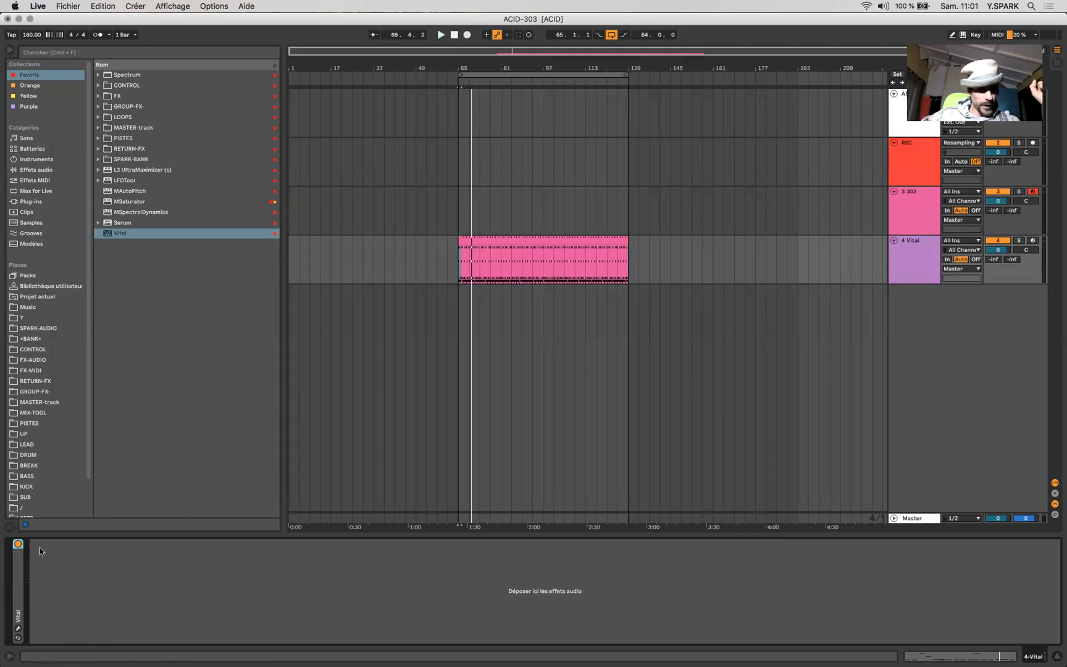
pyautogui.doubleClick(17, 576)
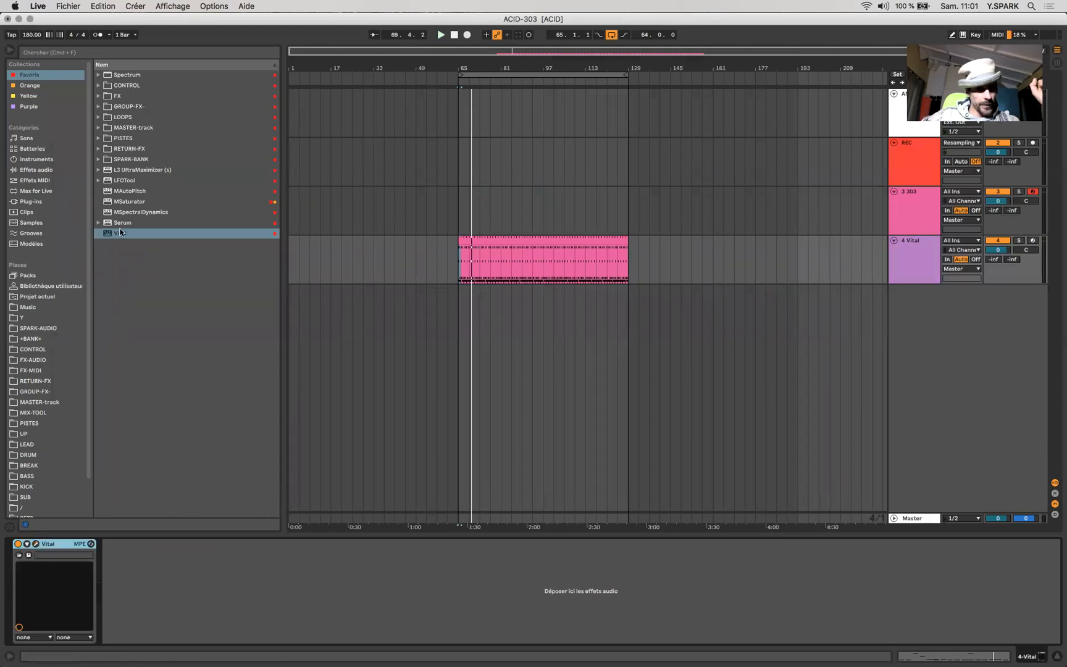
pyautogui.click(37, 170)
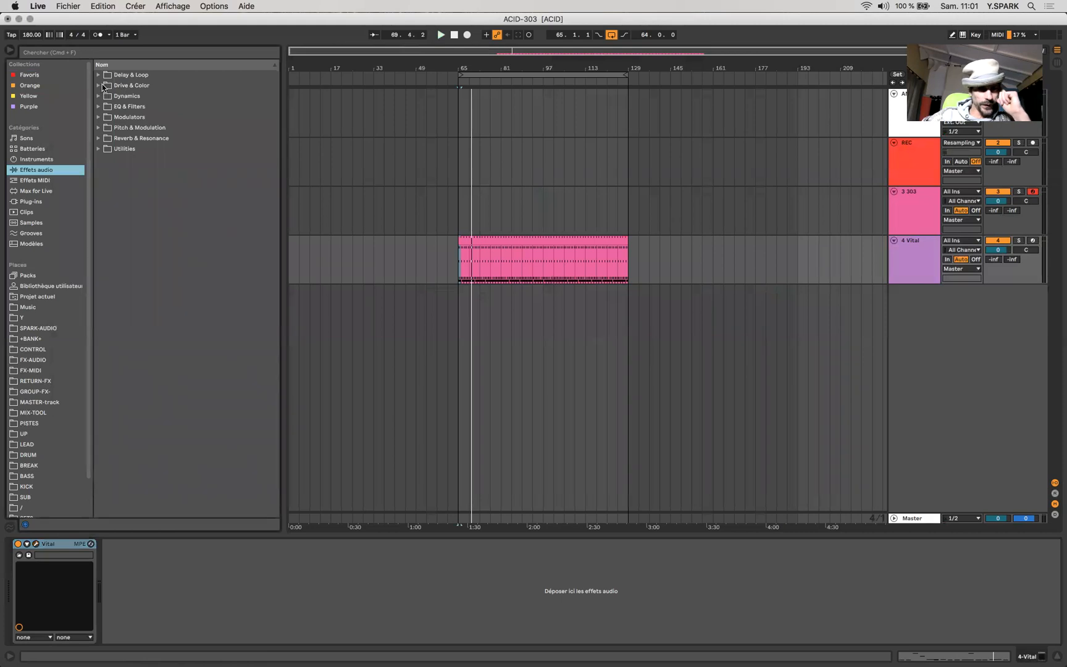
pyautogui.click(121, 85)
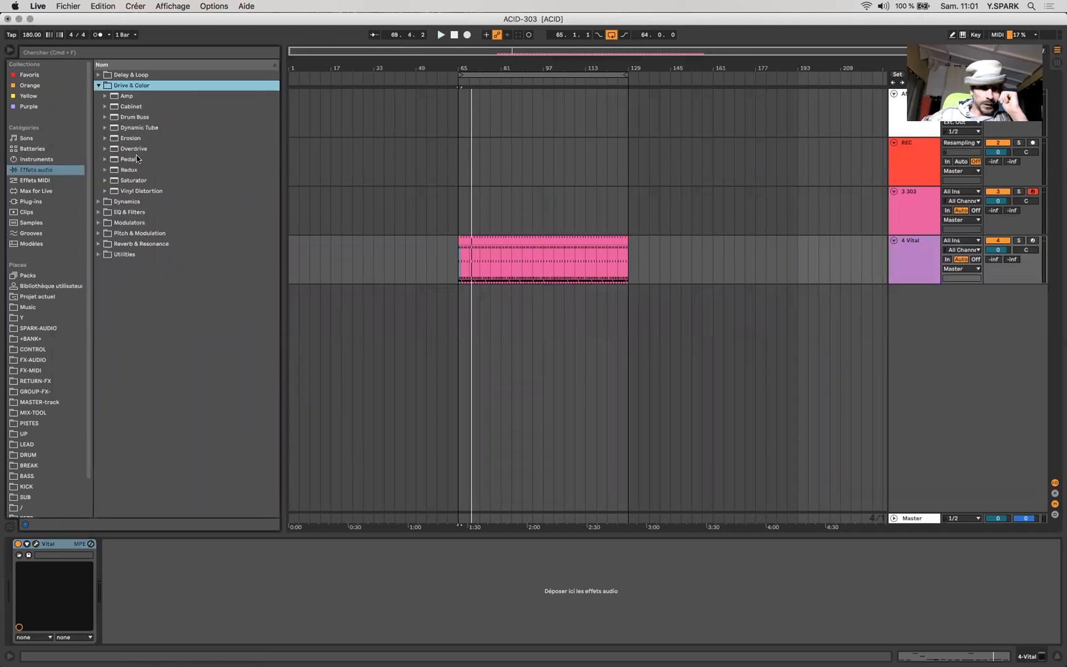
pyautogui.doubleClick(132, 149)
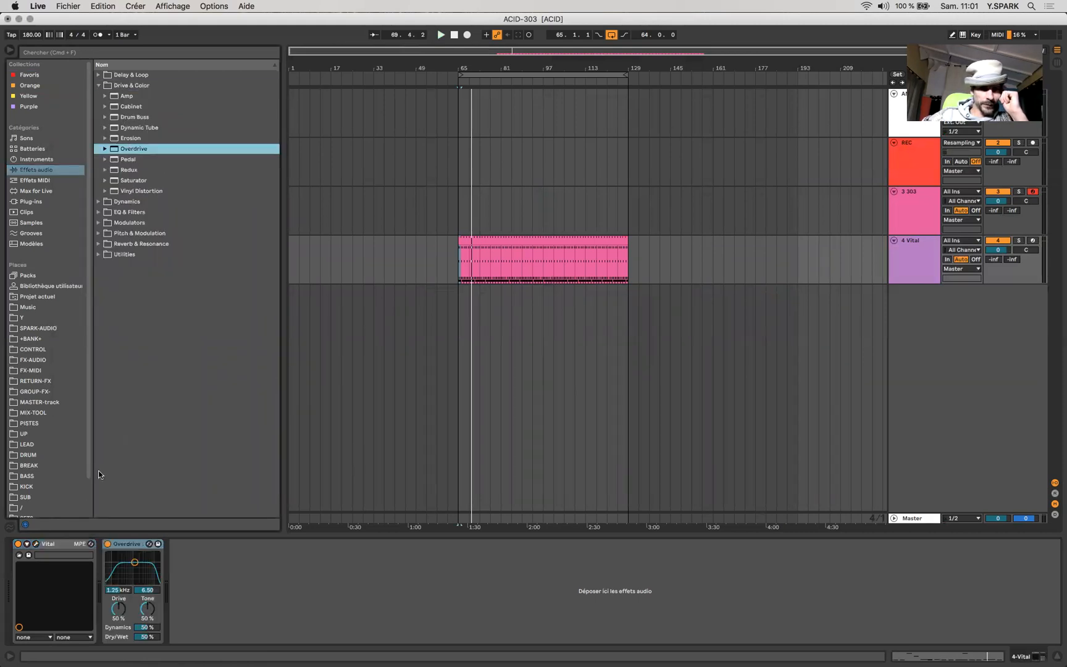
# Group Vital and Overdrive into an Instrument Rack and show the rack's macro controls.
pyautogui.click(65, 546)
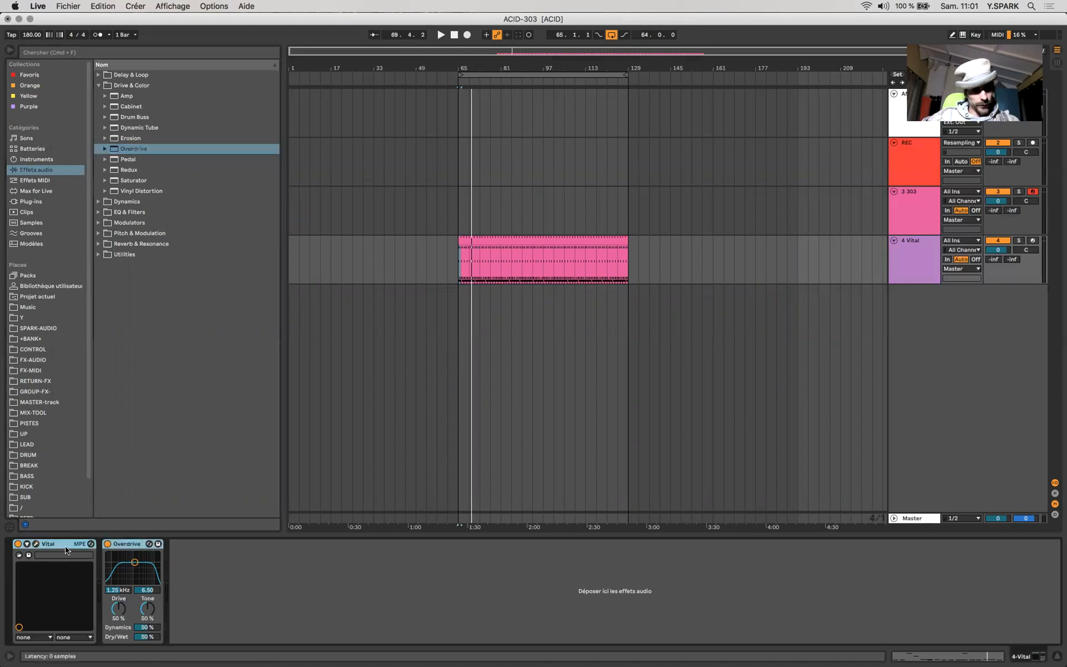
pyautogui.press('super+g')
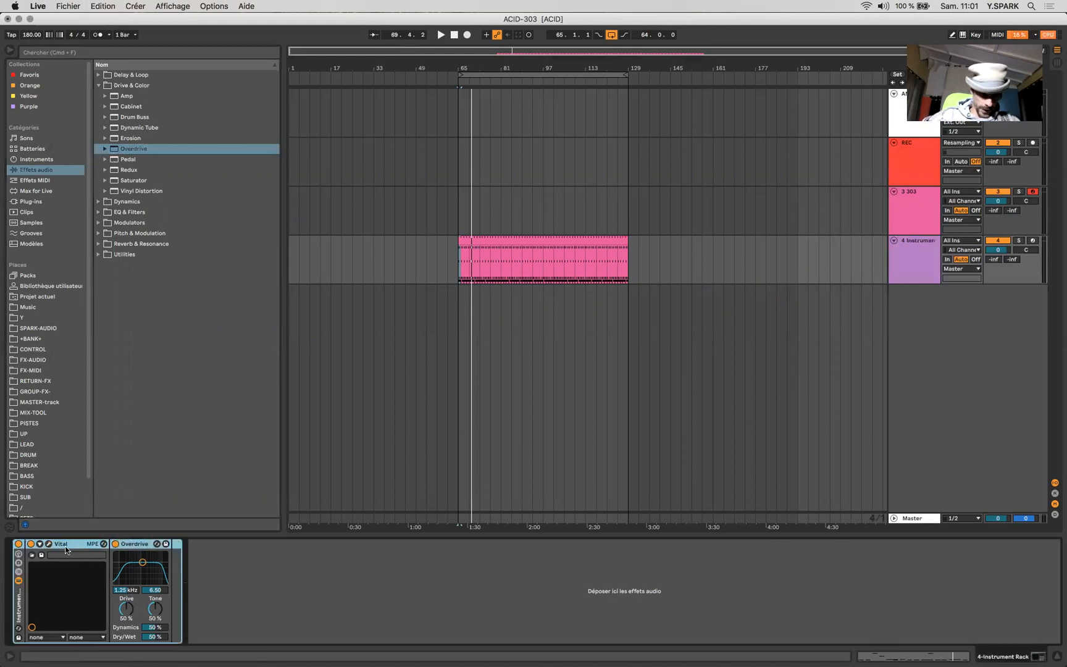
pyautogui.click(18, 555)
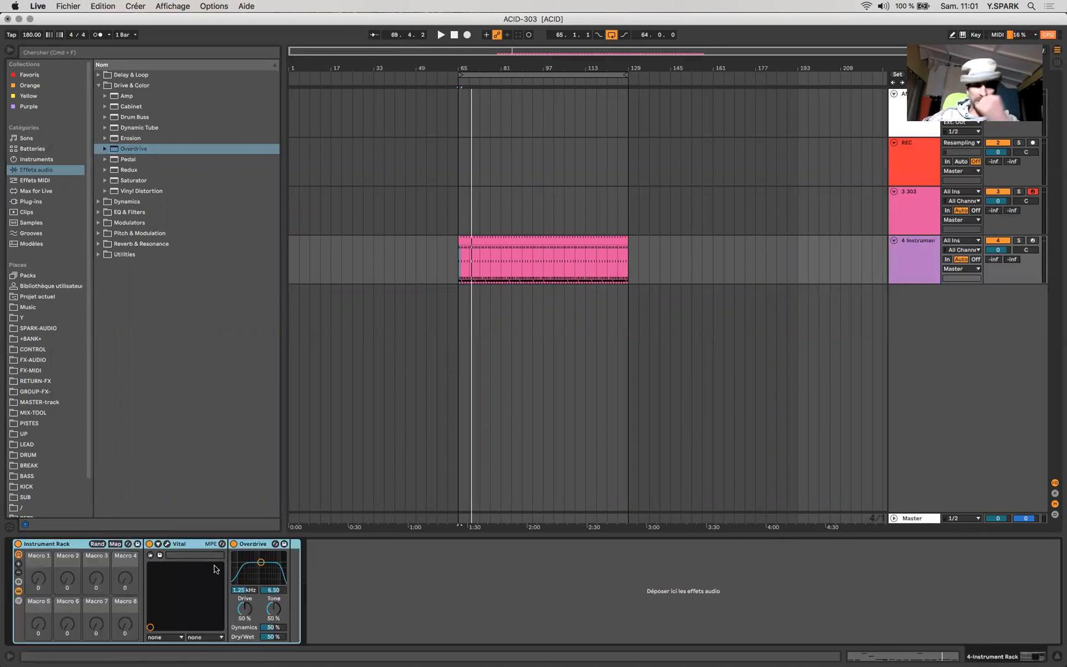
# Expose Vital's Macro 1 as a configured device parameter and map it to the rack's Macro 2.
pyautogui.click(165, 544)
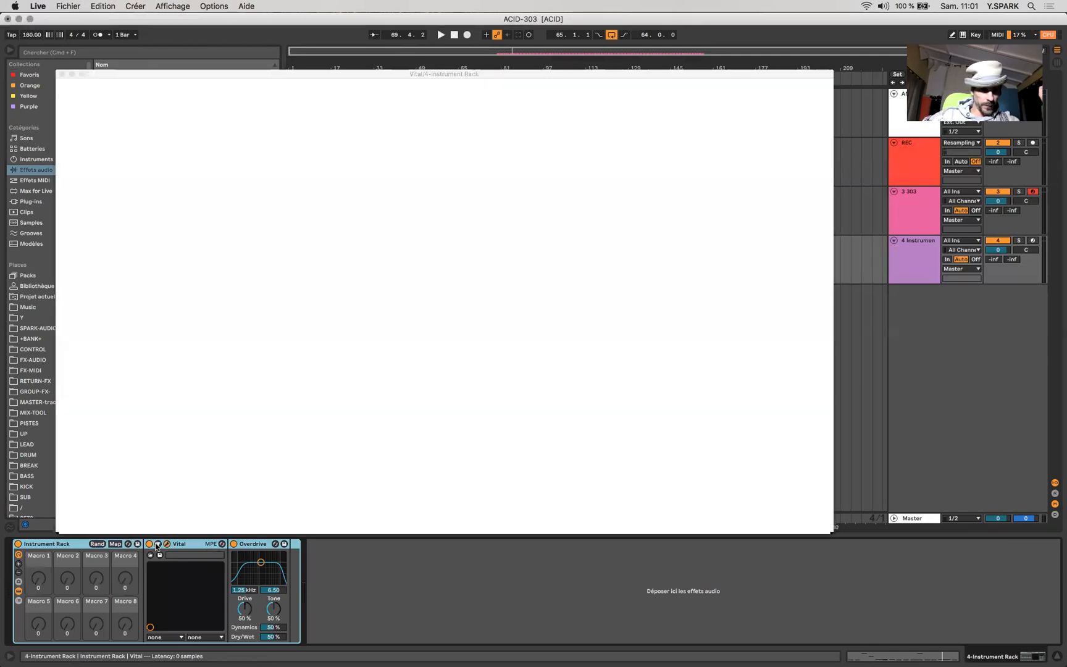
pyautogui.click(156, 546)
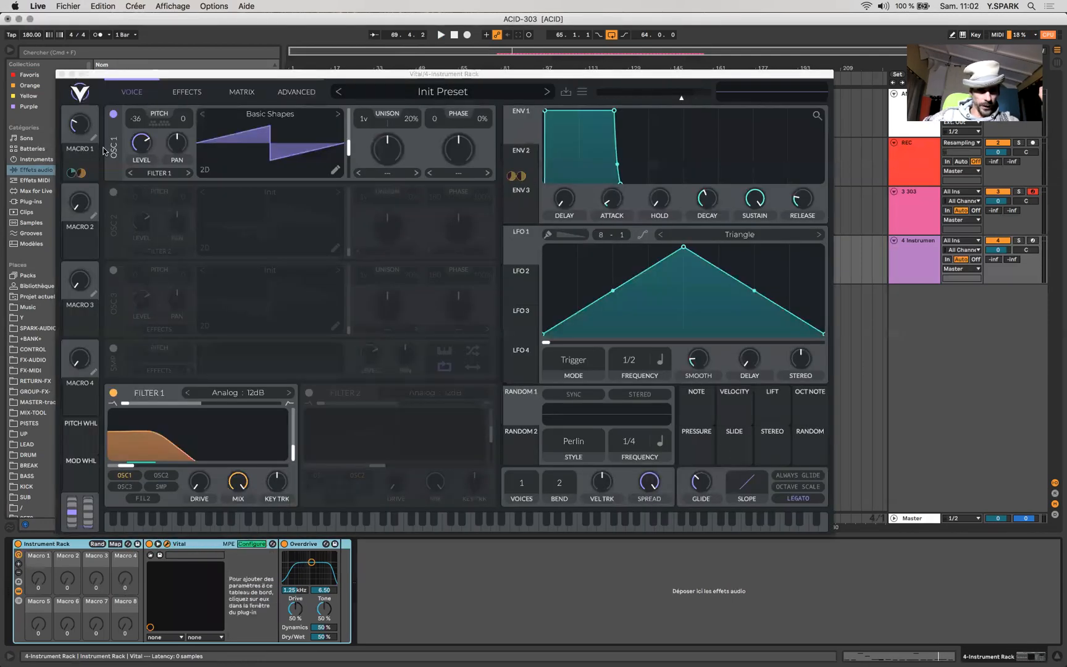
pyautogui.moveTo(79, 124); pyautogui.dragTo(60, 75)
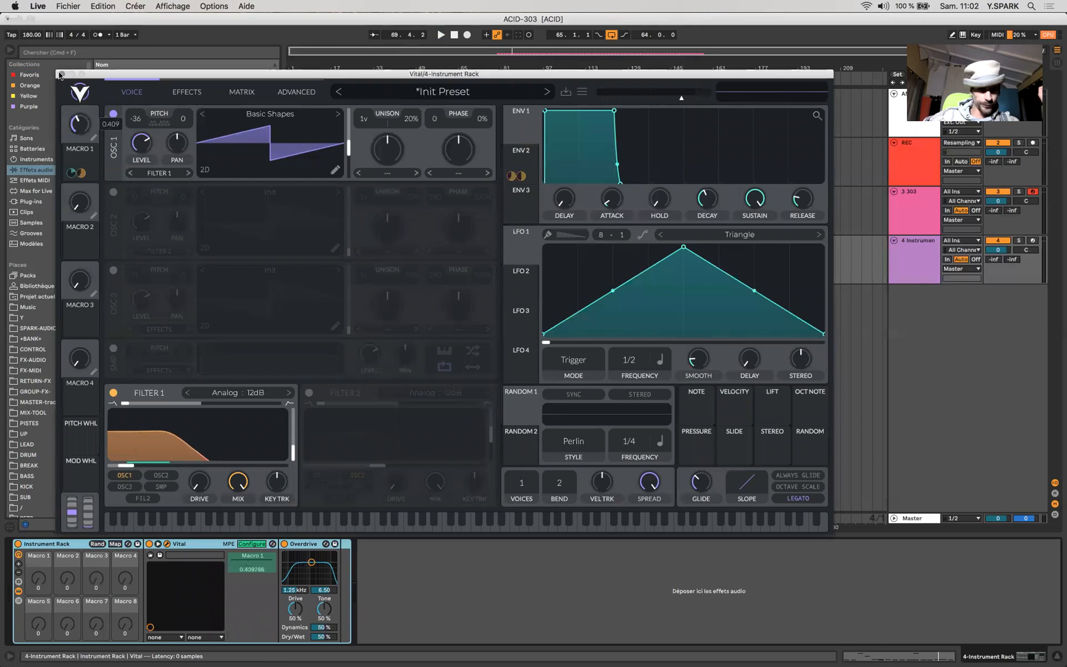
pyautogui.click(61, 74)
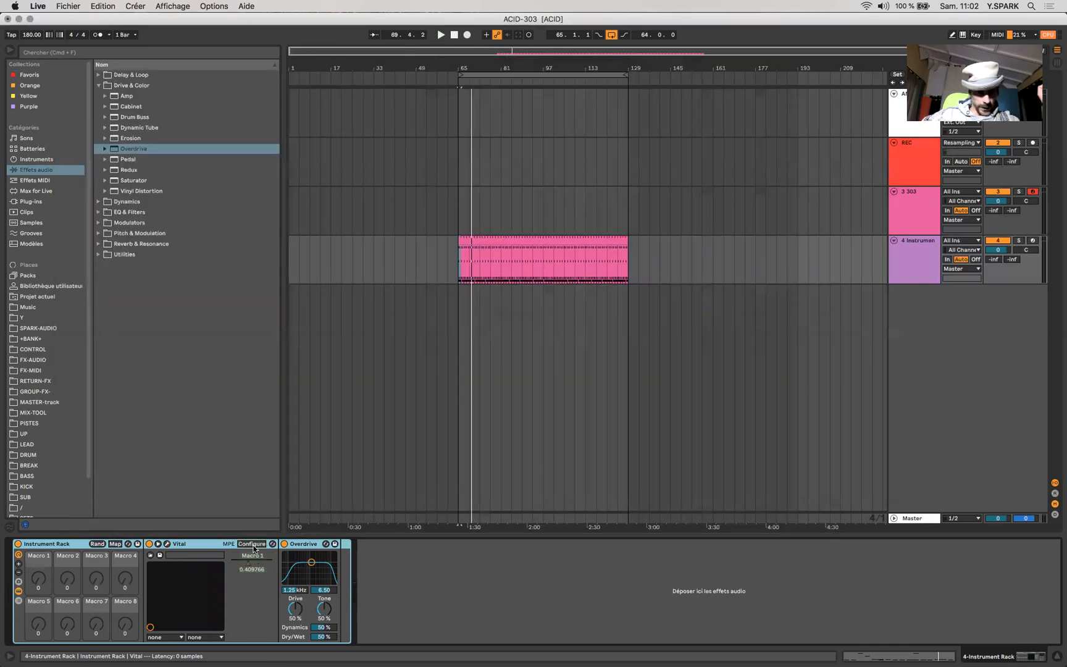
pyautogui.rightClick(253, 563)
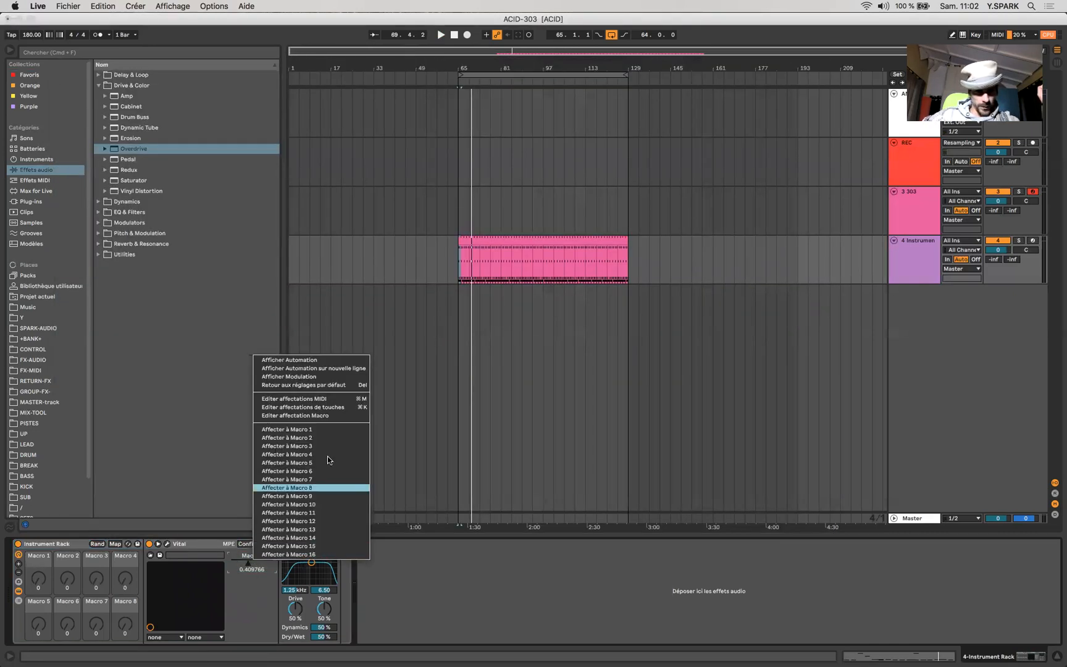
pyautogui.click(315, 438)
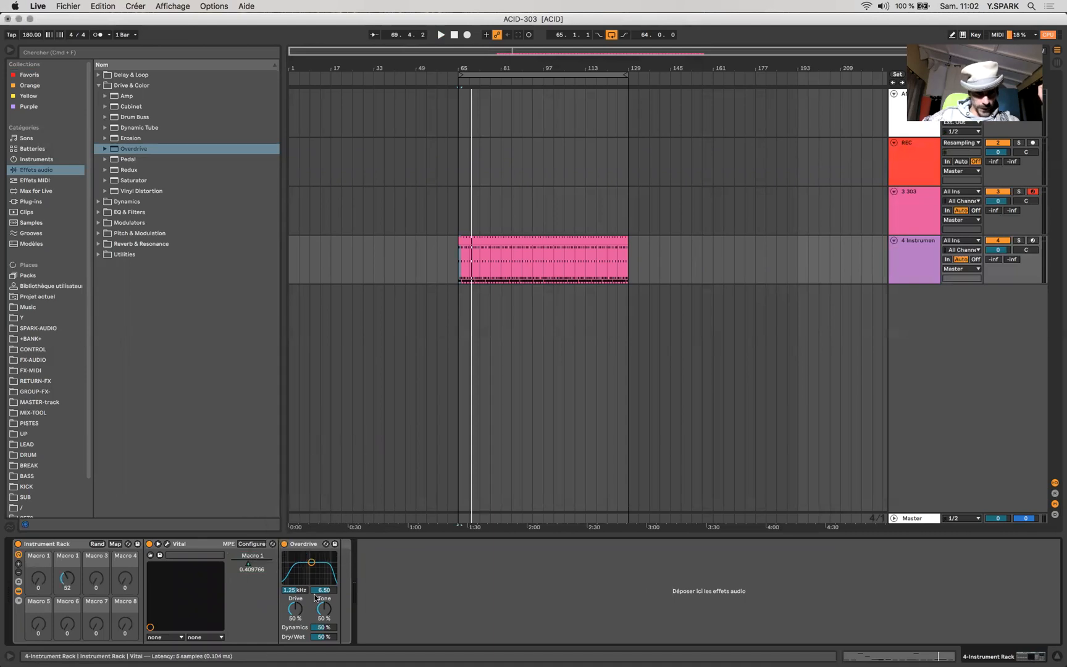
# Narrow the Overdrive's filter band to 5.10, map its frequency to Macro 2 and rename that macro FILTRE.
pyautogui.moveTo(312, 562); pyautogui.dragTo(311, 567)
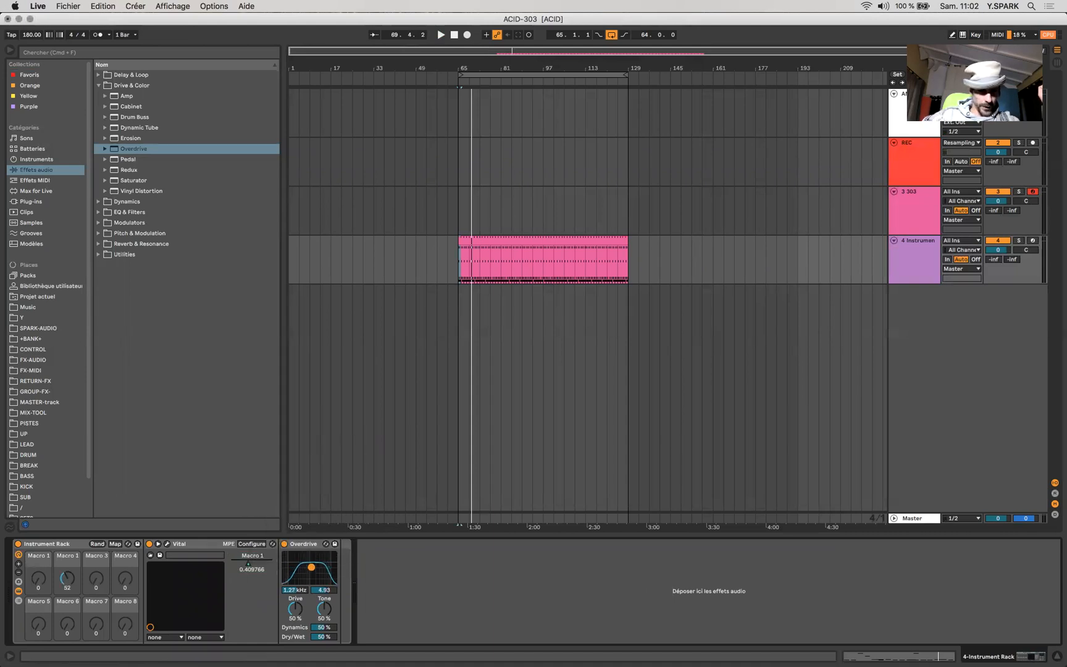
pyautogui.rightClick(299, 591)
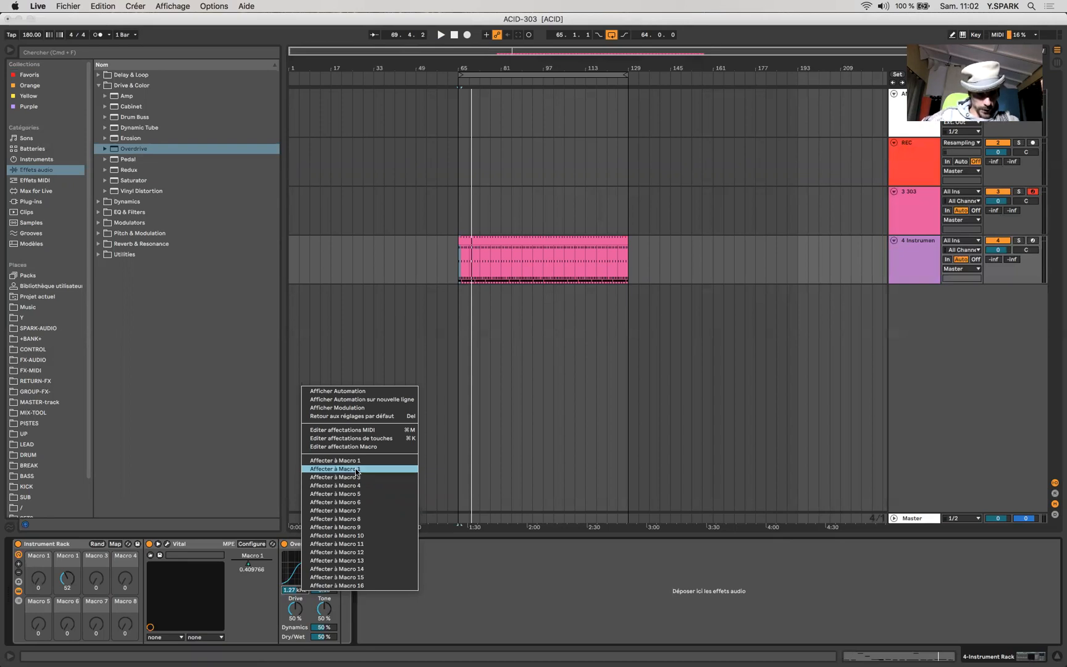
pyautogui.click(355, 469)
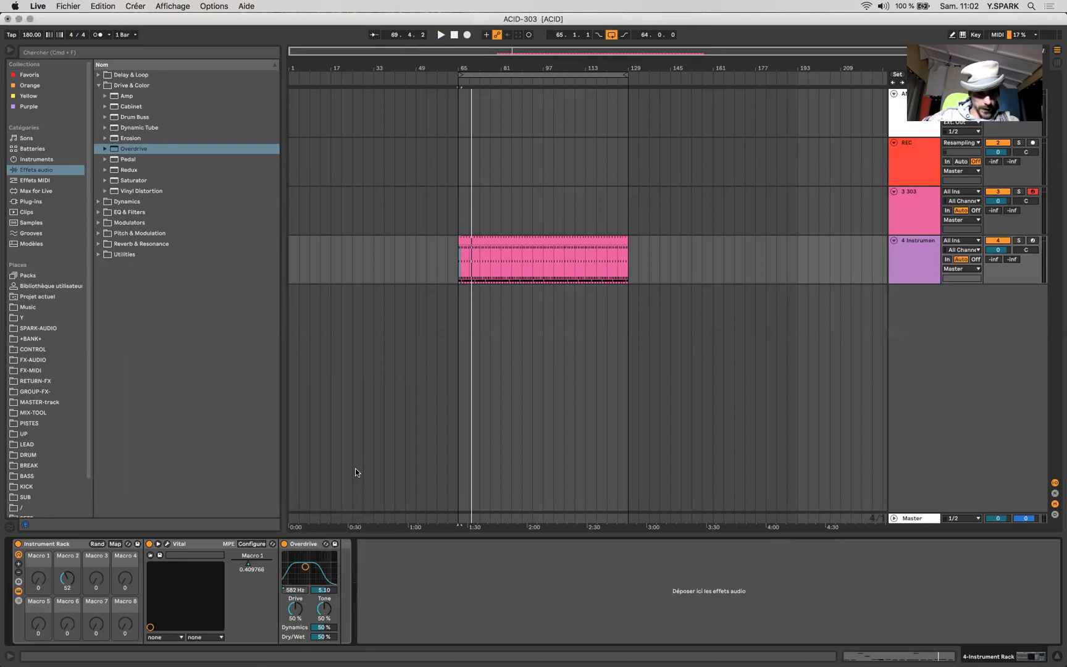
pyautogui.press('super+r')
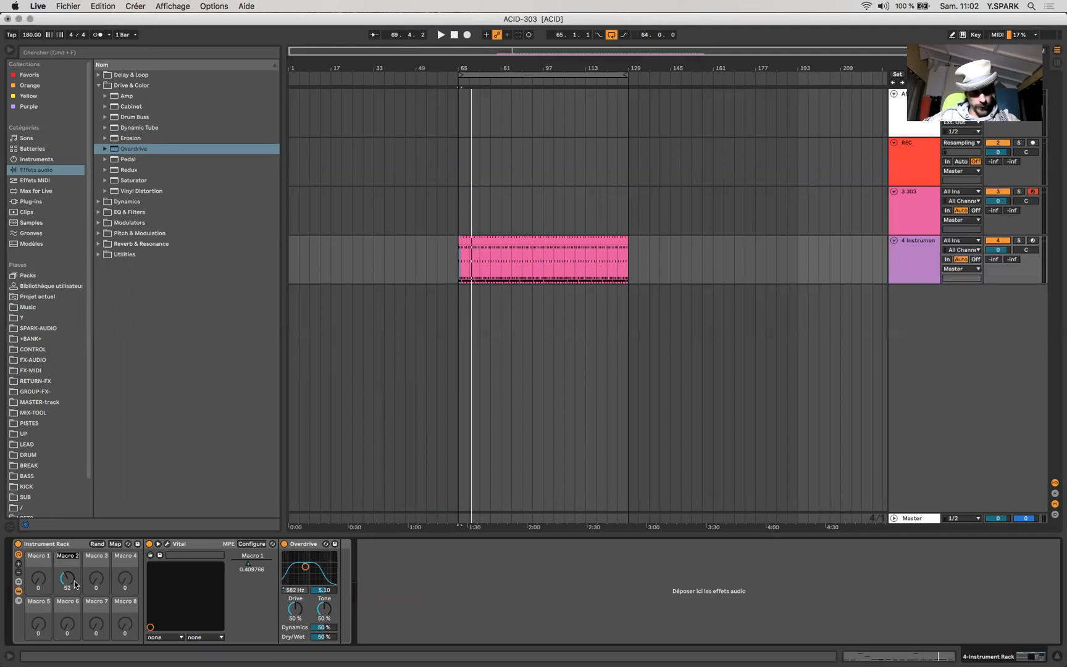
pyautogui.write('FILTRE')
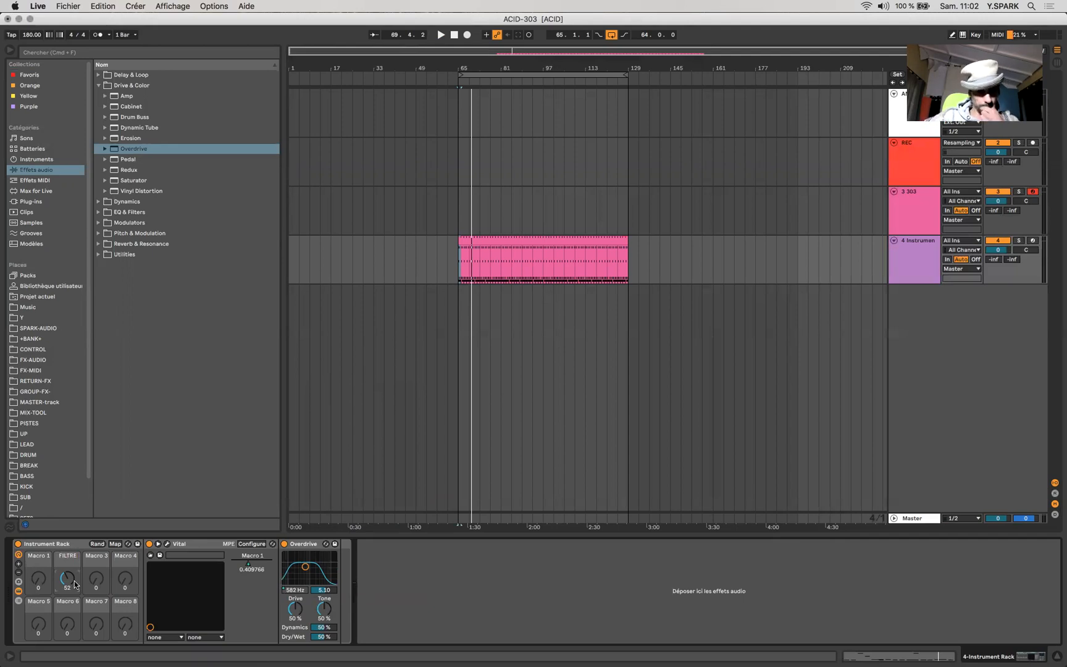
# During playback, set FILTRE to 62 and the Overdrive to 34% Drive, 33% Tone, 27% Dynamics and 39% Dry/Wet.
pyautogui.press('space')
pyautogui.moveTo(75, 584)
pyautogui.mouseDown()
pyautogui.moveTo(75, 559)
pyautogui.moveTo(75, 608)
pyautogui.moveTo(75, 578)
pyautogui.mouseUp()
pyautogui.moveTo(332, 636); pyautogui.dragTo(295, 620)
pyautogui.press('space')
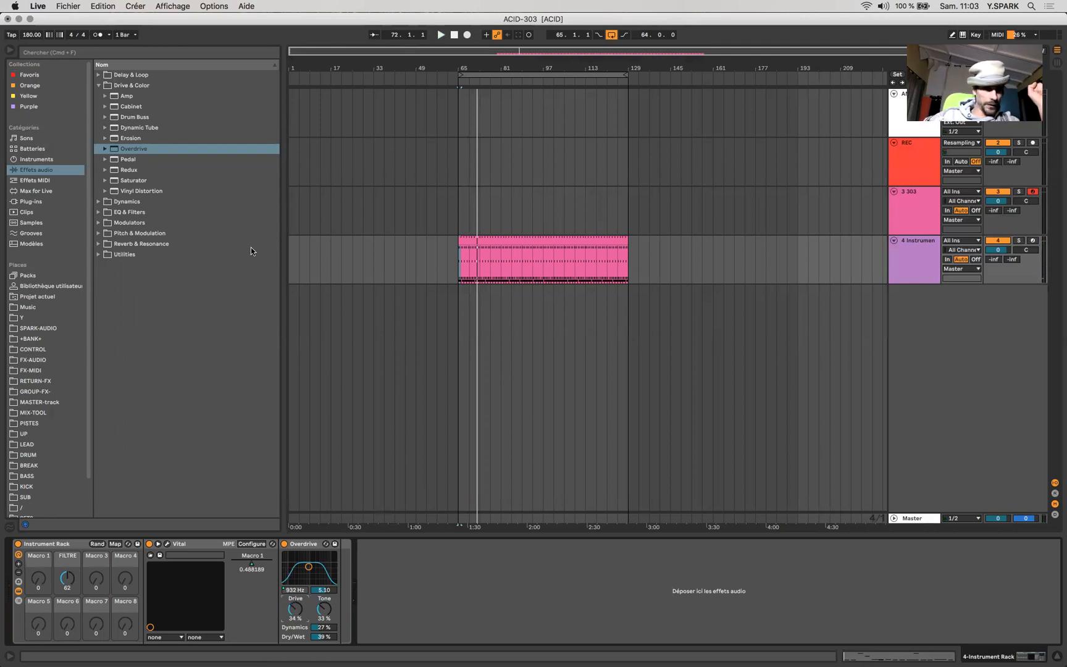
# Add a Pedal effect after Overdrive in Fuzz mode with Dry/Wet at 12%, auditioning it during playback.
pyautogui.moveTo(125, 159)
pyautogui.mouseDown()
pyautogui.moveTo(288, 322)
pyautogui.moveTo(352, 621)
pyautogui.moveTo(341, 608)
pyautogui.mouseUp()
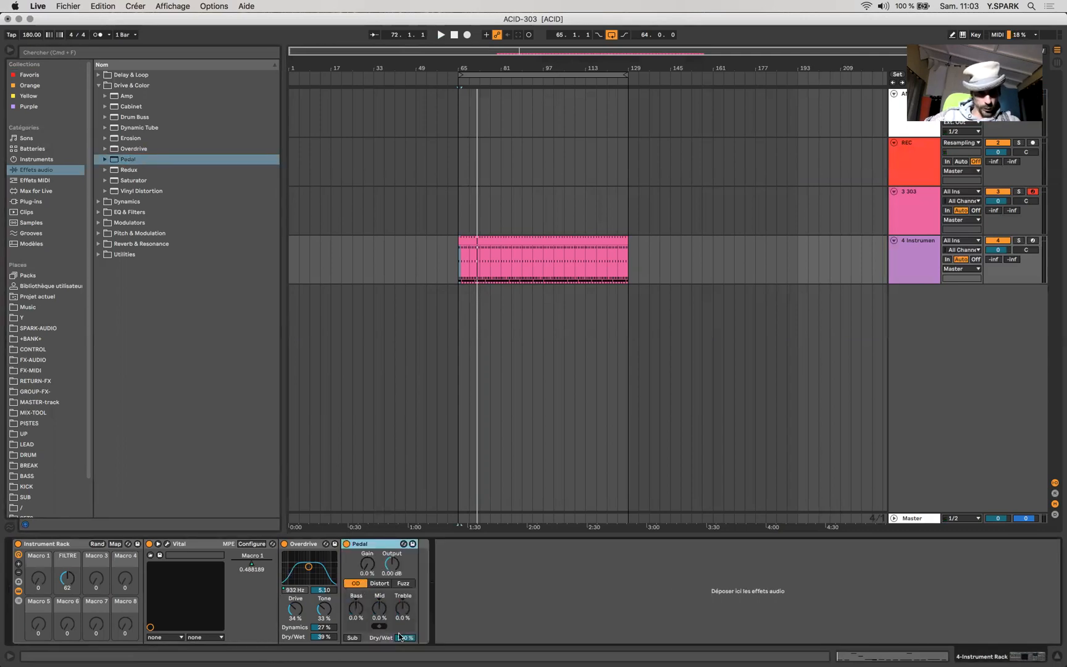
pyautogui.press('space')
pyautogui.moveTo(399, 637)
pyautogui.mouseDown()
pyautogui.moveTo(399, 664)
pyautogui.moveTo(400, 655)
pyautogui.mouseUp()
pyautogui.click(387, 584)
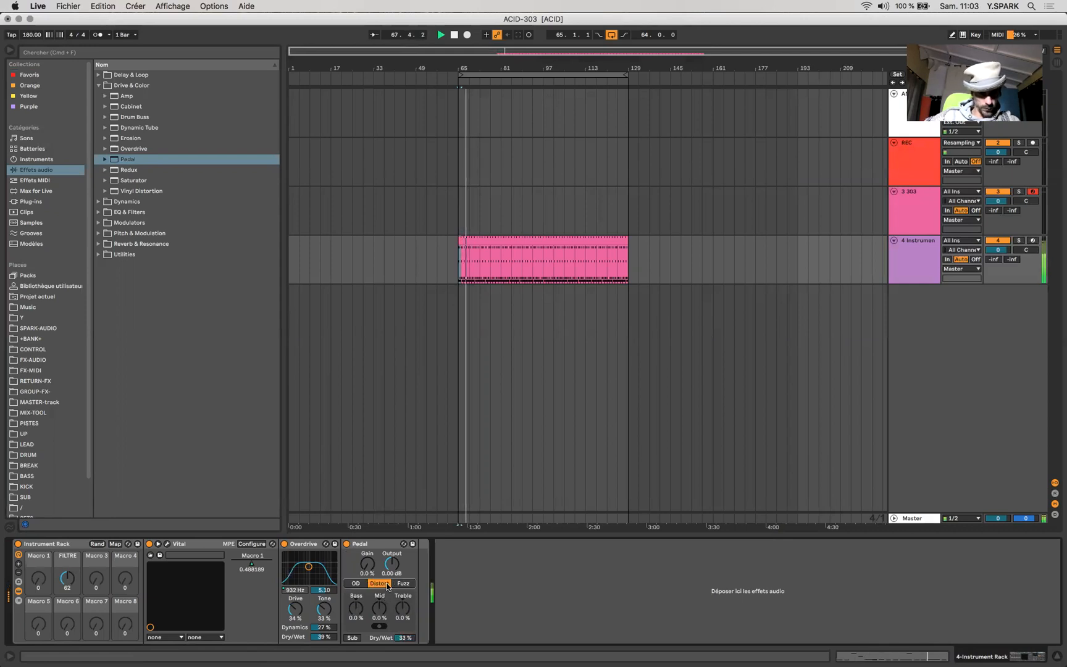
pyautogui.click(403, 583)
pyautogui.moveTo(404, 637); pyautogui.dragTo(405, 666)
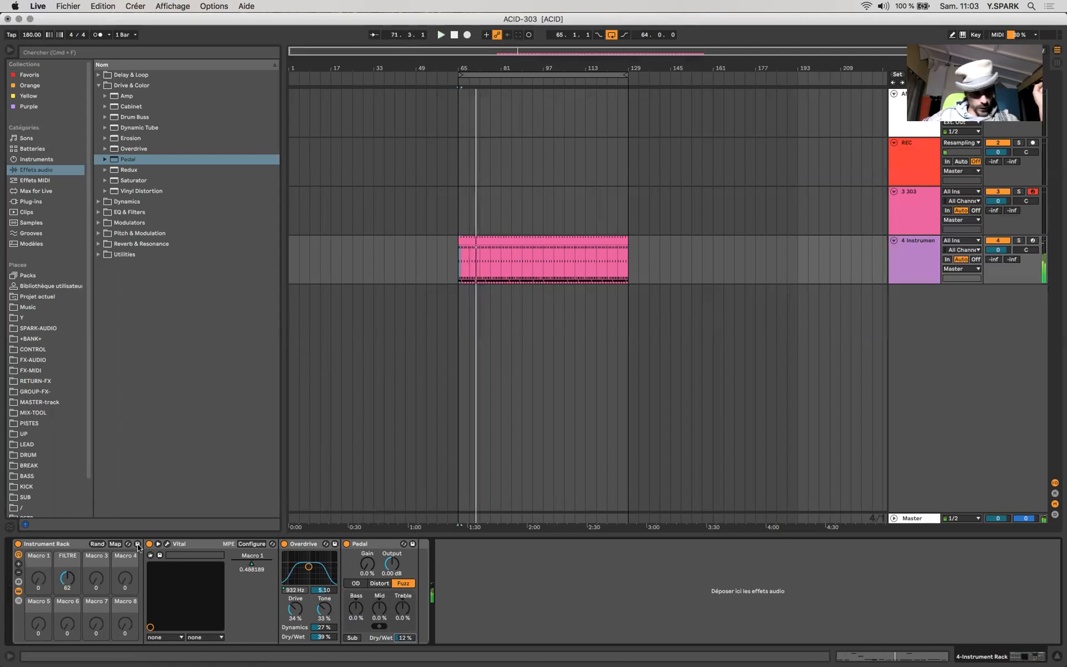
# Lower Vital's master volume to about -8.6 dB and close the synth window.
pyautogui.click(168, 544)
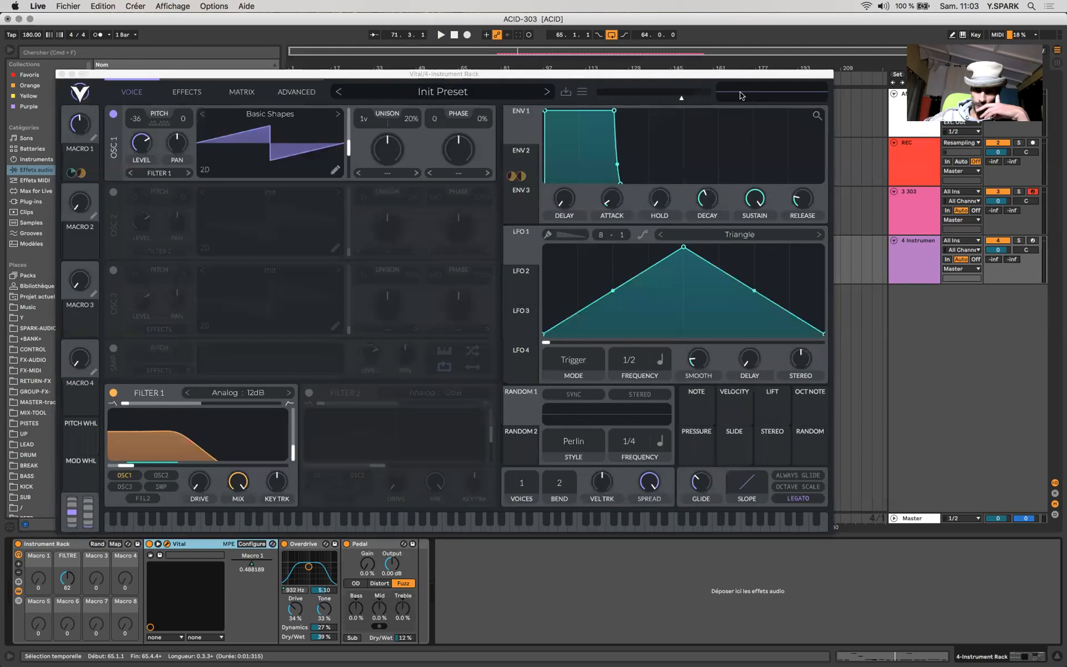
pyautogui.moveTo(679, 94); pyautogui.dragTo(671, 103)
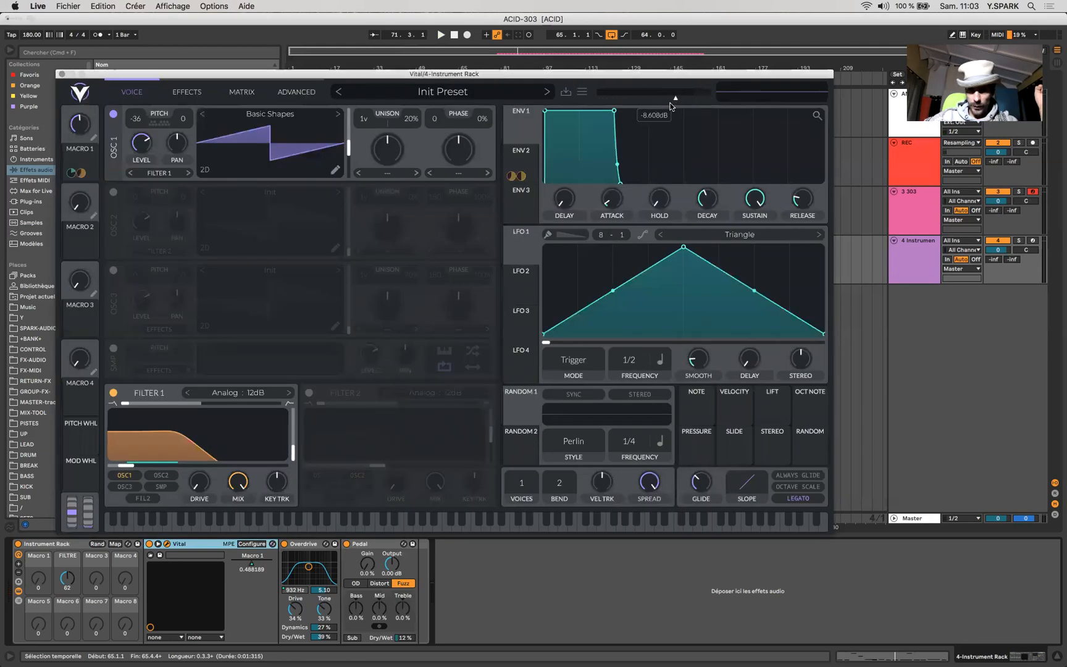
pyautogui.click(61, 74)
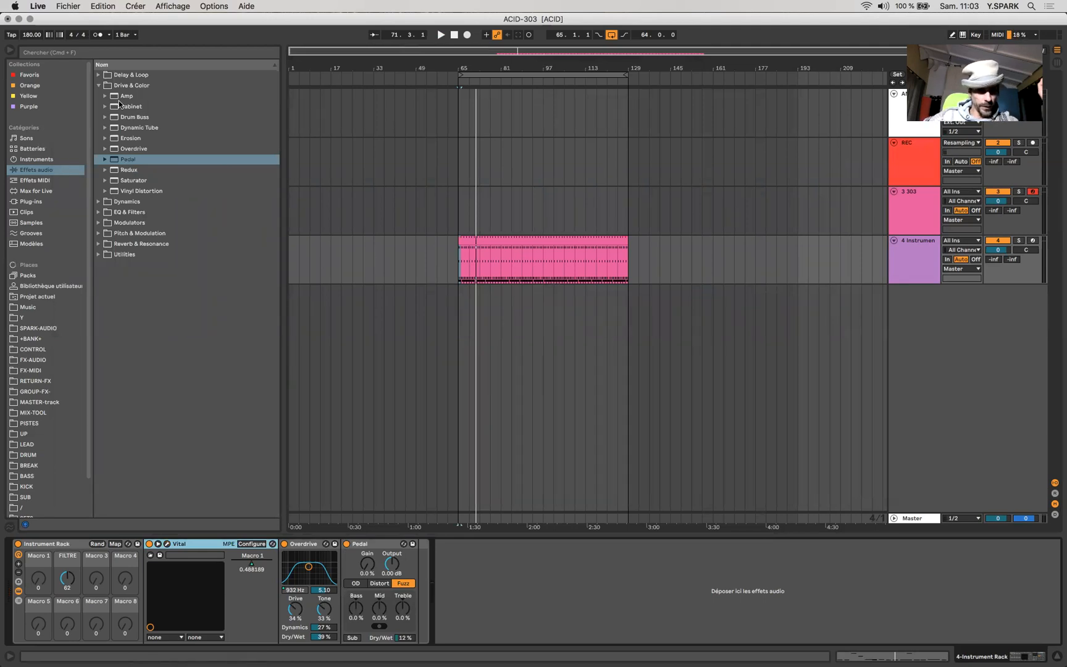
# Add an Amp after the Pedal, load its Bass Roundup preset and set Dry/Wet to 11.9%.
pyautogui.moveTo(121, 97); pyautogui.dragTo(420, 584)
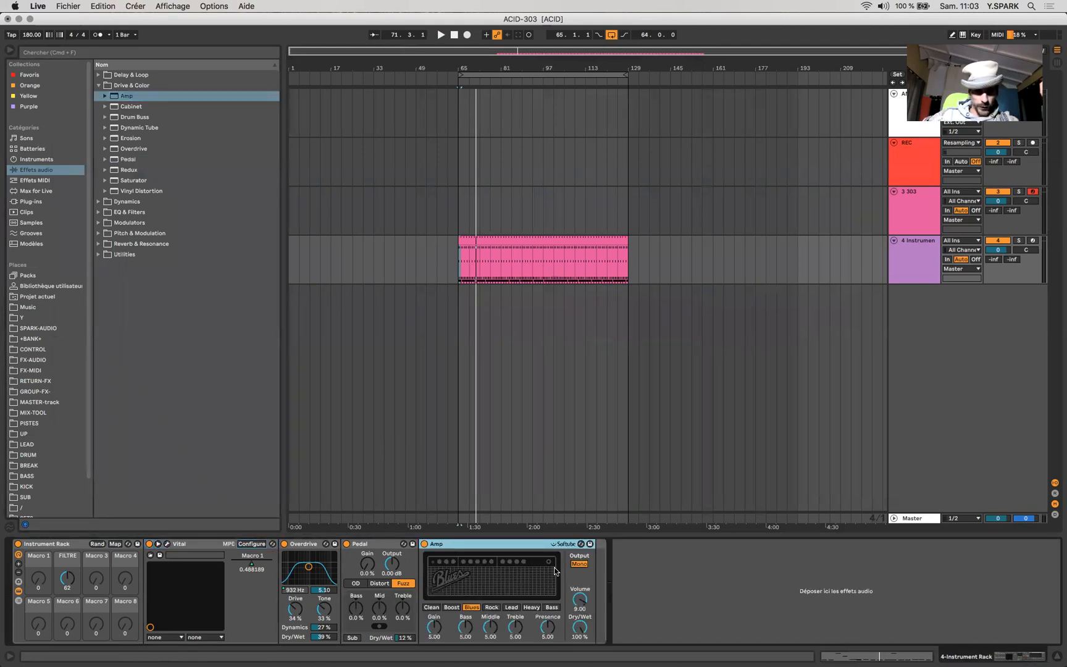
pyautogui.click(551, 608)
pyautogui.click(581, 544)
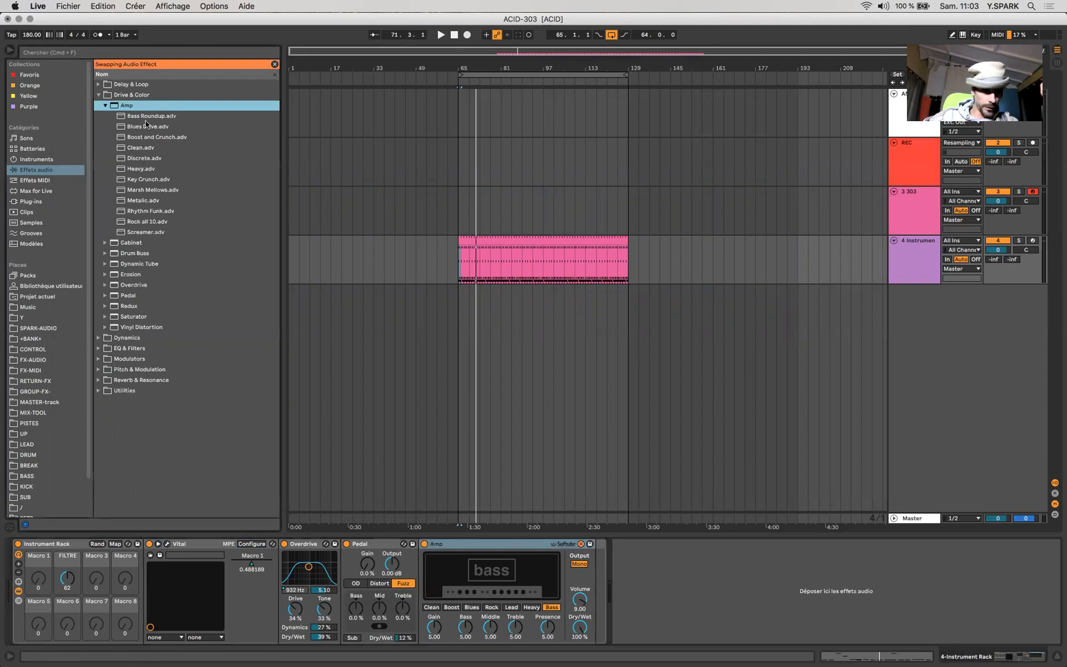
pyautogui.doubleClick(146, 119)
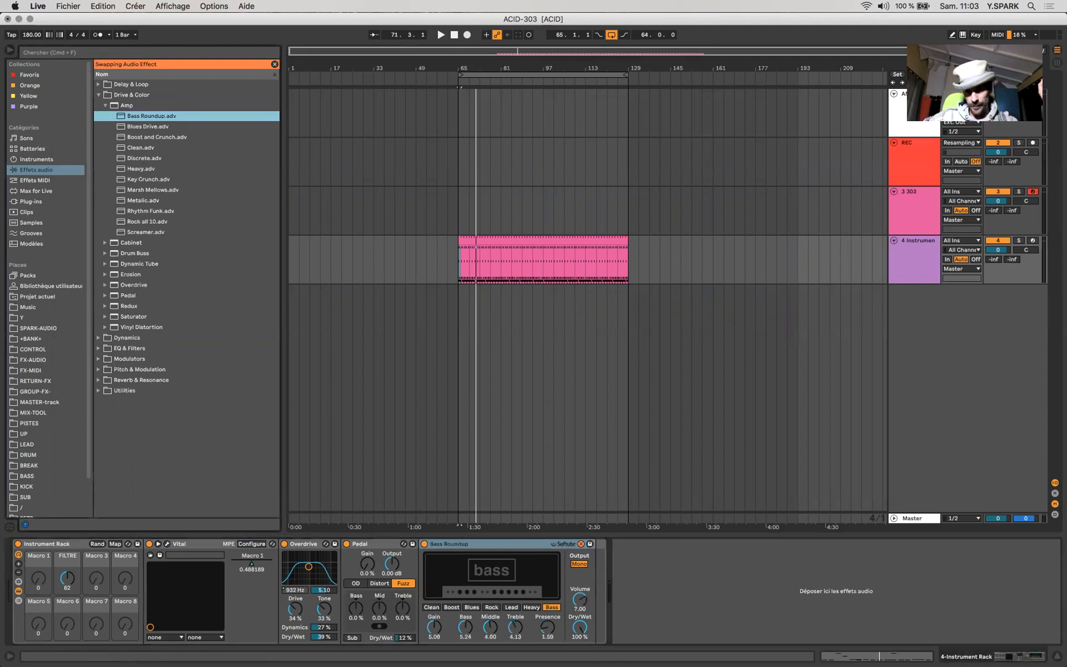
pyautogui.moveTo(579, 628); pyautogui.dragTo(580, 665)
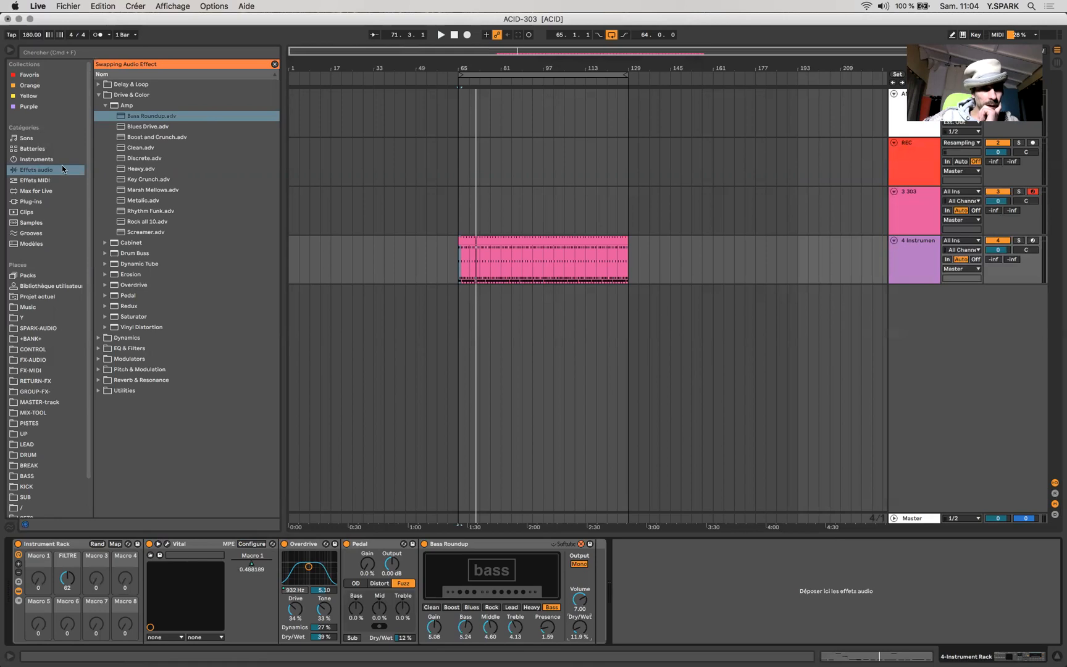
pyautogui.click(275, 64)
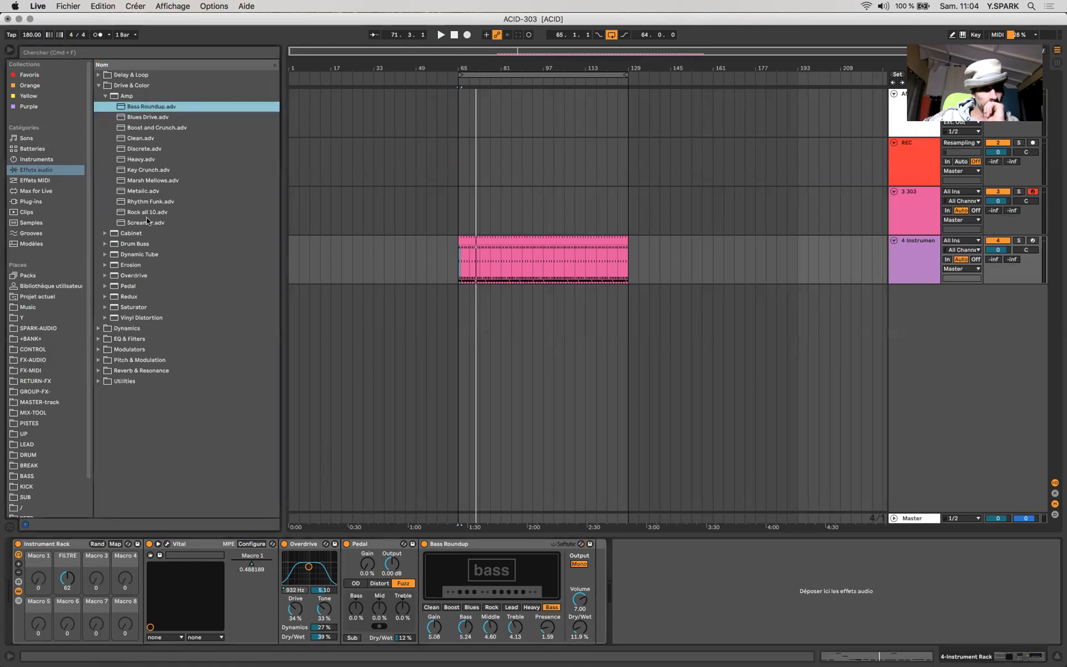
pyautogui.click(105, 96)
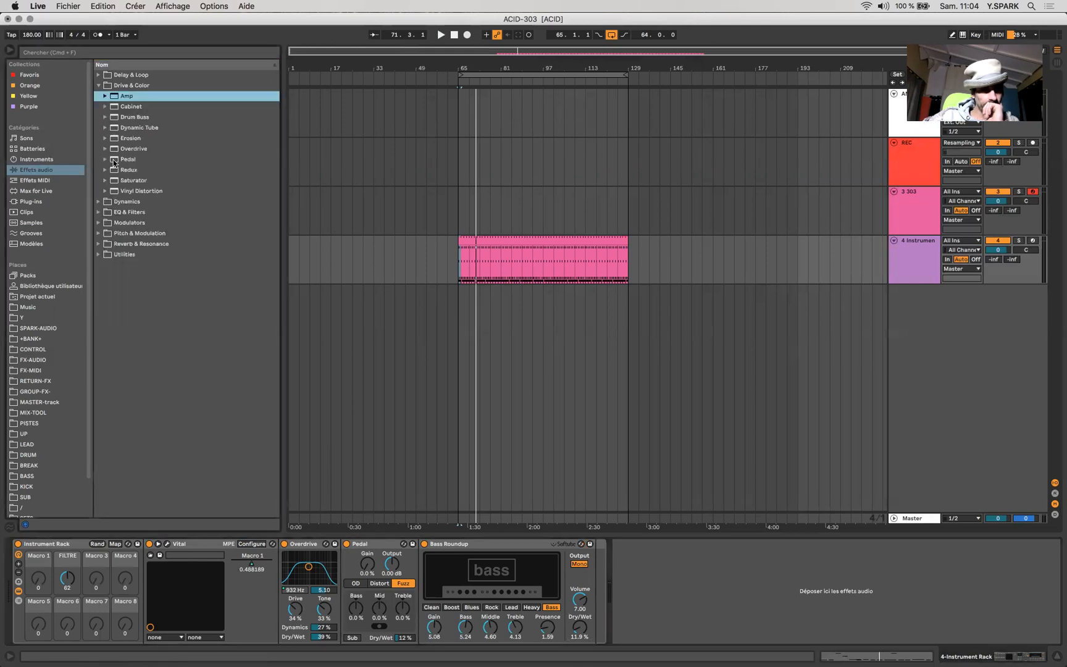
# Add a Saturator after the Amp and set its Dry/Wet to 31.2%.
pyautogui.click(122, 180)
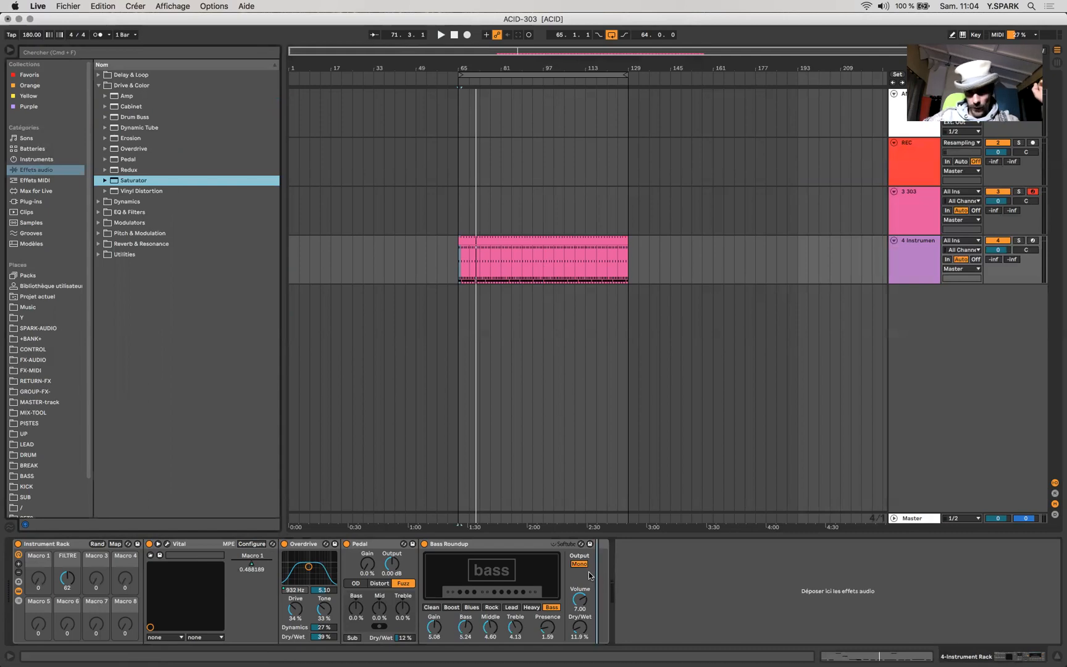
pyautogui.moveTo(590, 575); pyautogui.dragTo(591, 577)
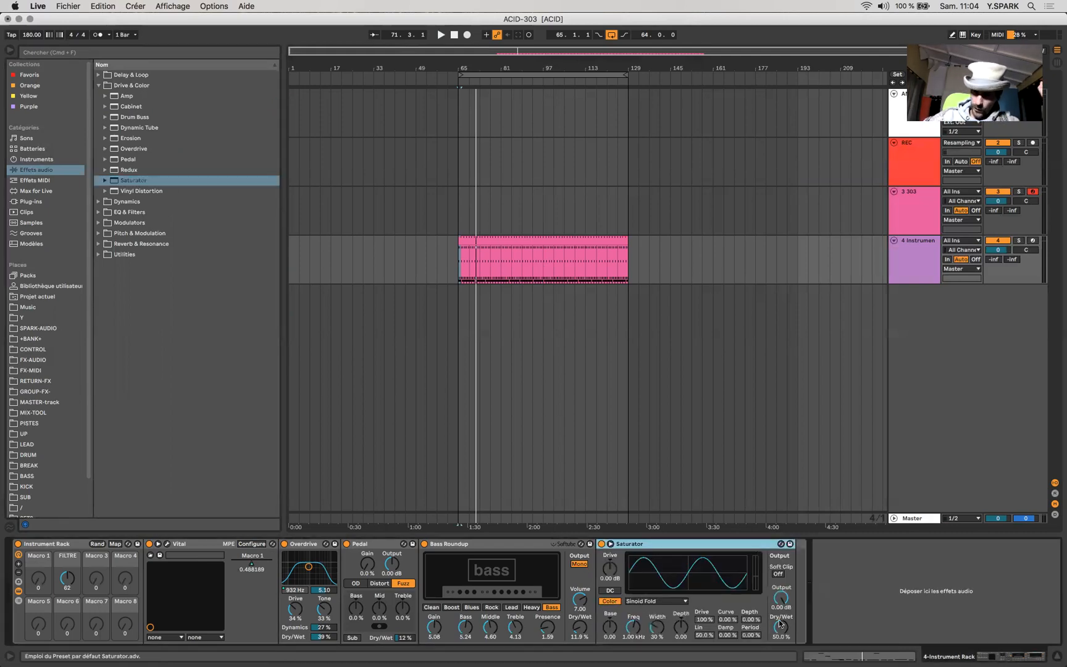
pyautogui.moveTo(780, 624); pyautogui.dragTo(778, 574)
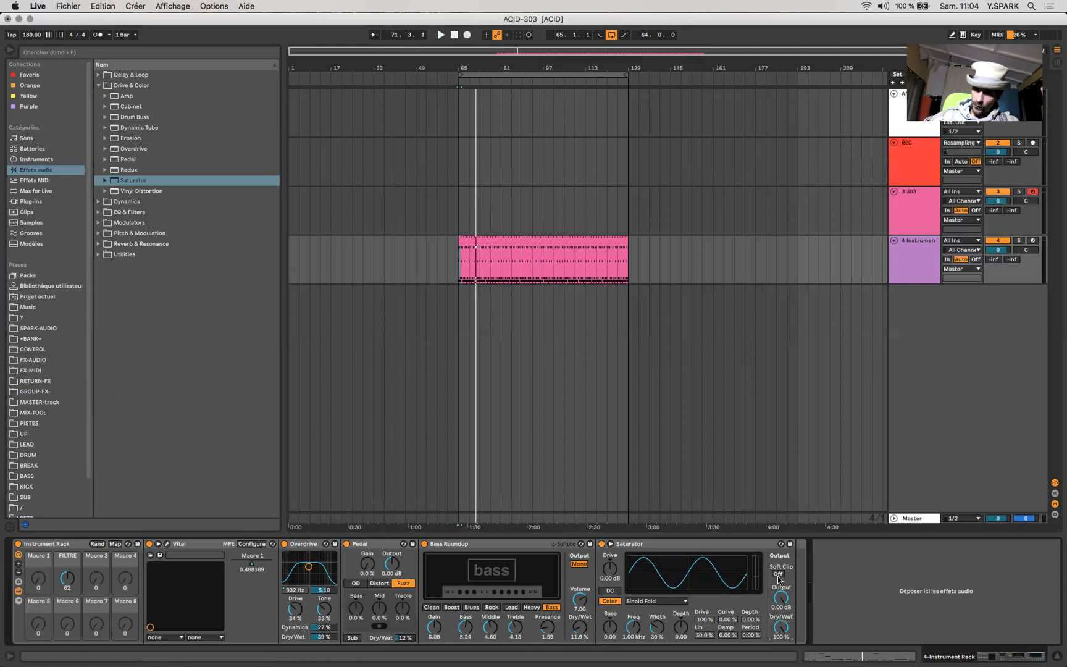
pyautogui.click(778, 574)
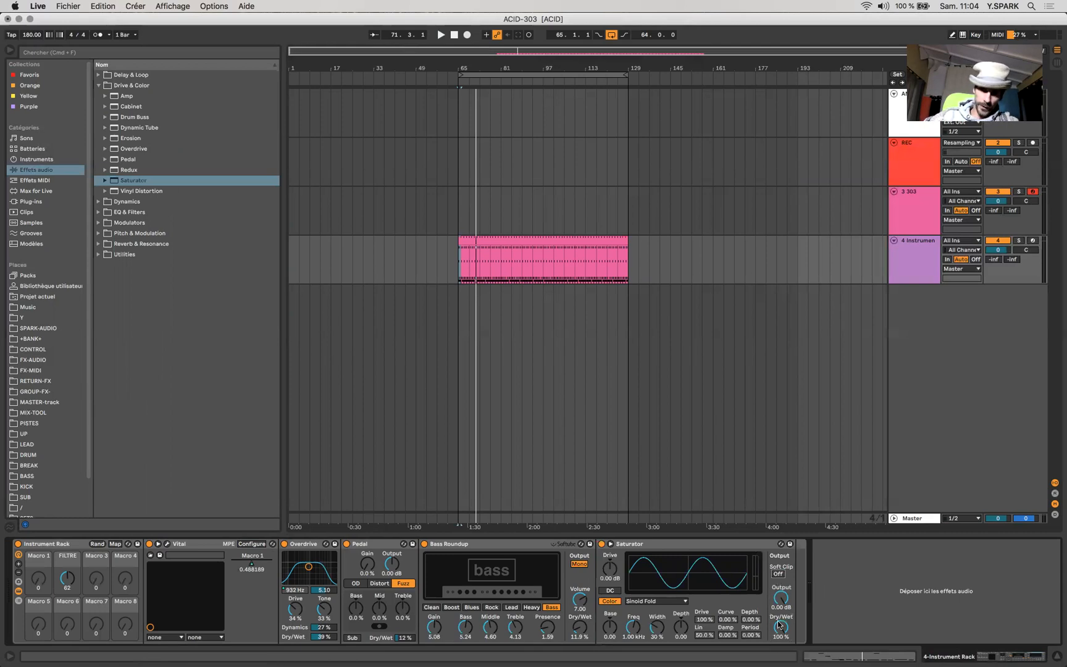
pyautogui.moveTo(780, 625); pyautogui.dragTo(781, 637)
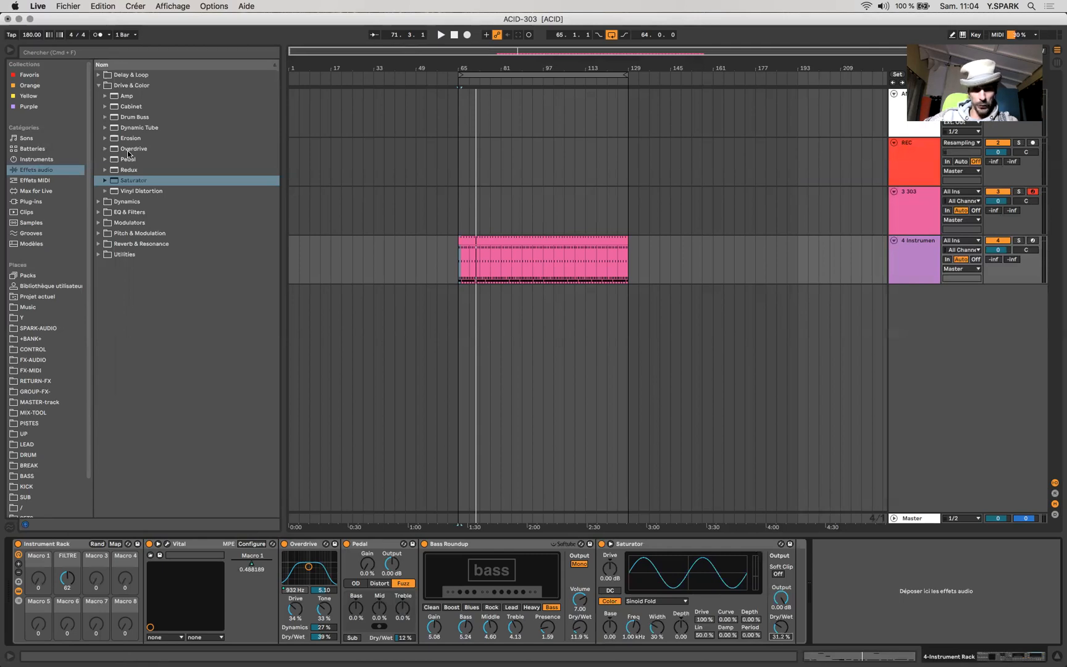
# Add EQ Eight after the Saturator and set its band 1 low cut to 141 Hz with a Q of 0.82.
pyautogui.click(97, 86)
pyautogui.moveTo(132, 138)
pyautogui.mouseDown()
pyautogui.moveTo(895, 591)
pyautogui.moveTo(789, 626)
pyautogui.mouseUp()
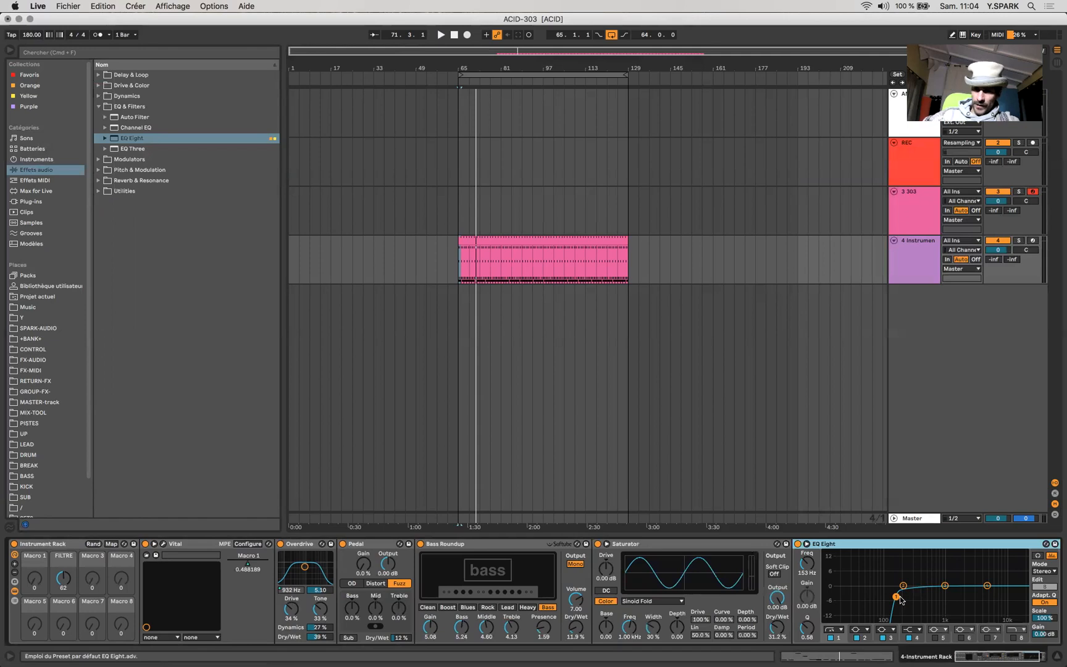
pyautogui.moveTo(900, 600); pyautogui.dragTo(825, 594)
pyautogui.press('space')
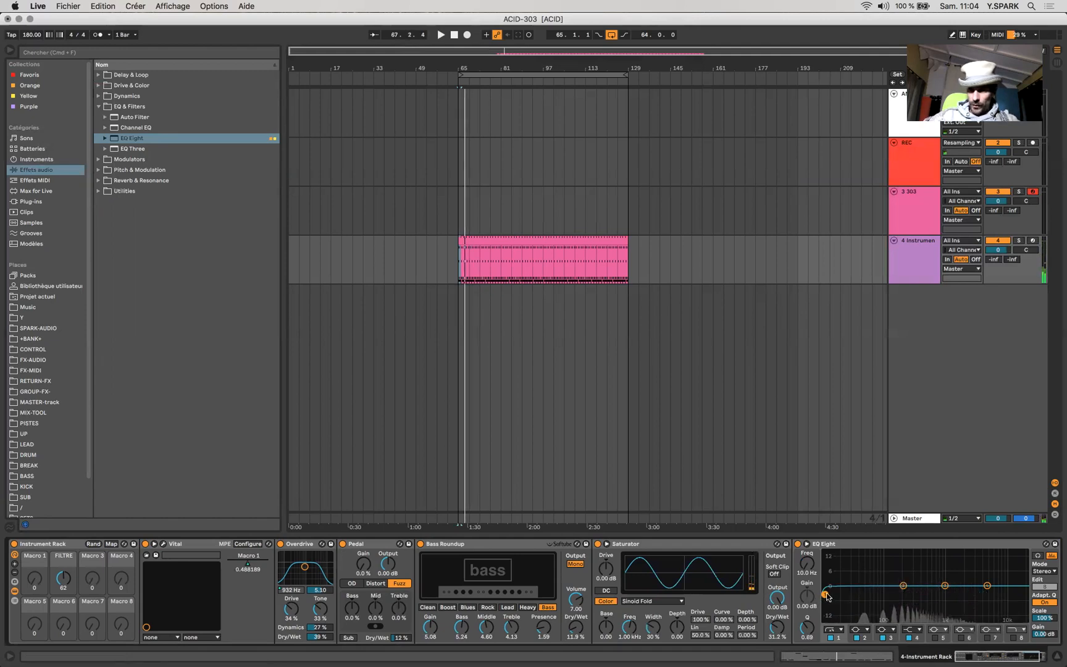
pyautogui.moveTo(825, 594); pyautogui.dragTo(888, 588)
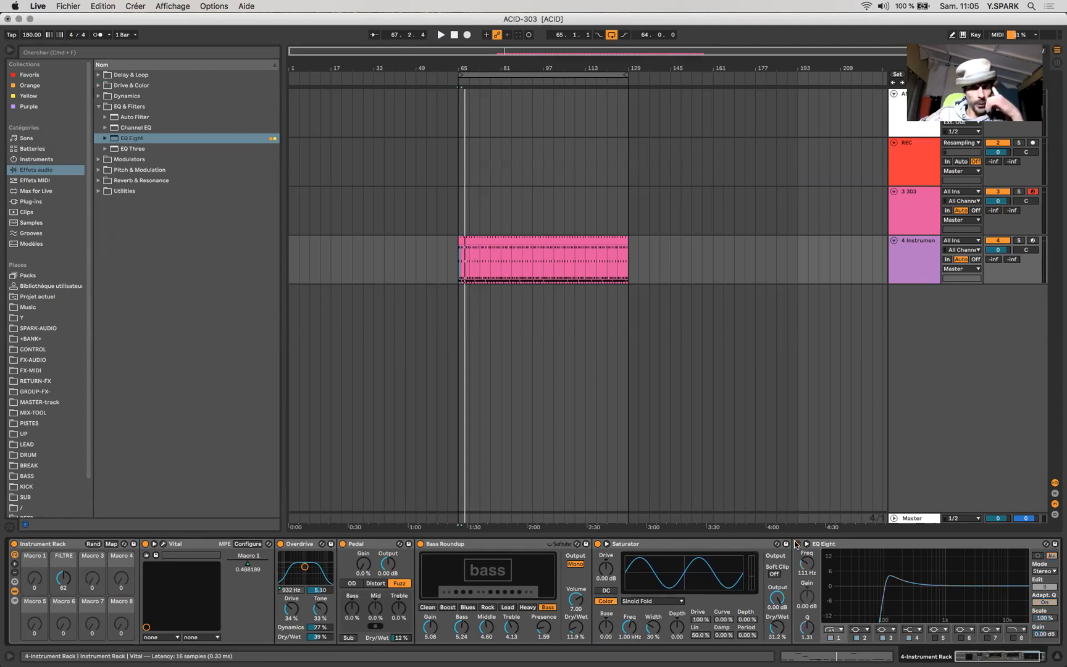
pyautogui.click(798, 544)
pyautogui.moveTo(888, 589); pyautogui.dragTo(894, 592)
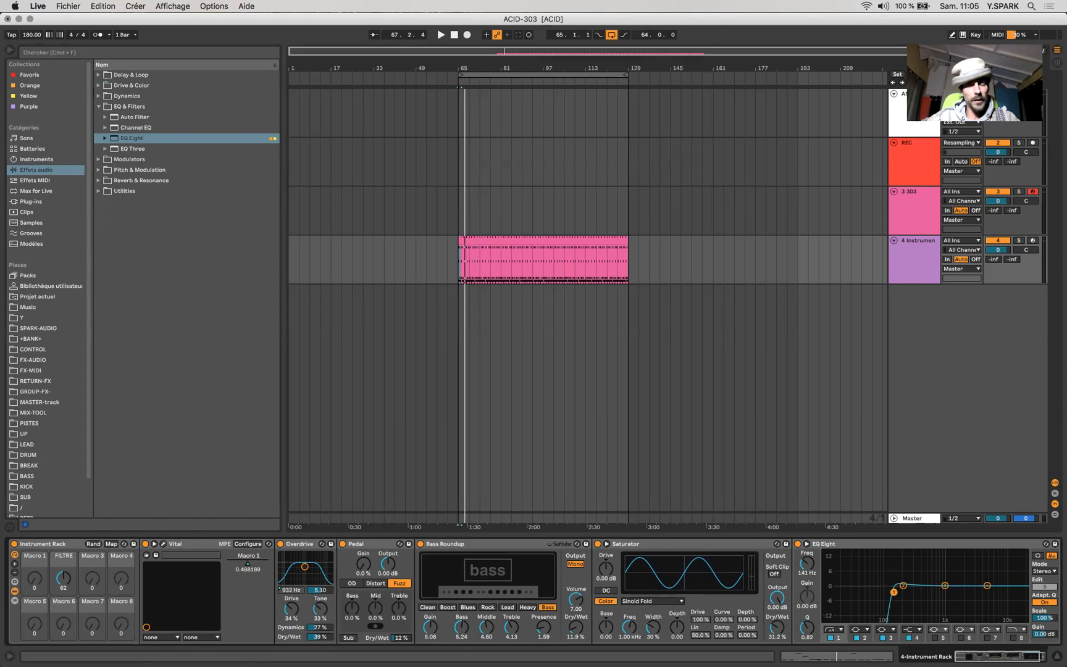
# Boost EQ Eight's band 3 by 6.57 dB at 918 Hz with a Q of 0.71, and raise band 2 slightly.
pyautogui.moveTo(893, 592); pyautogui.dragTo(943, 573)
pyautogui.press('space')
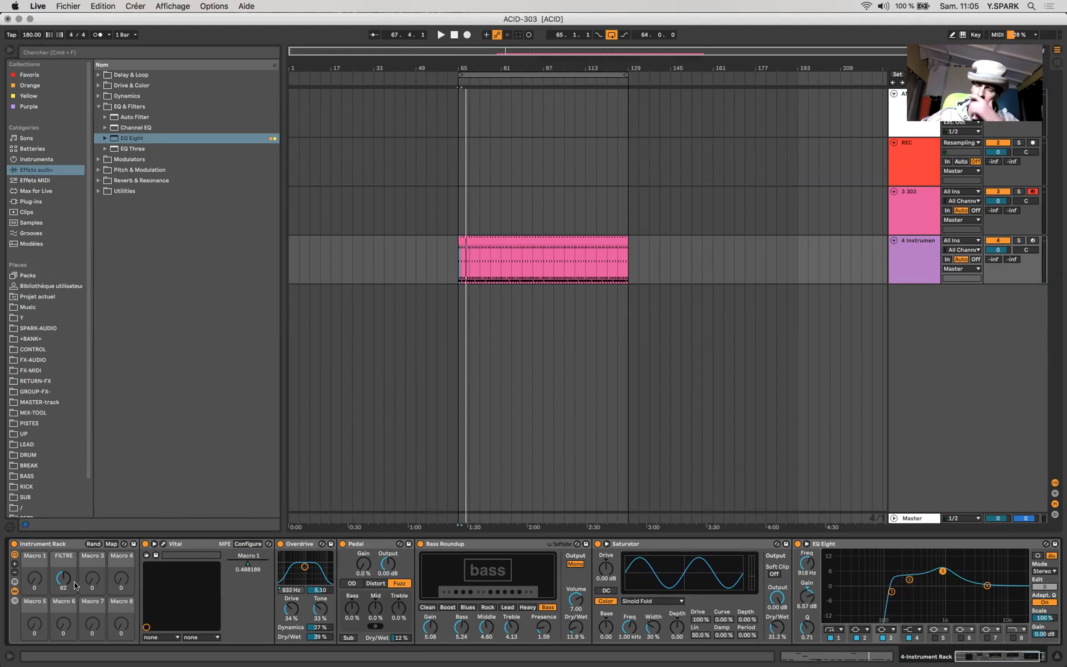
pyautogui.hscroll(1, 923, 587)
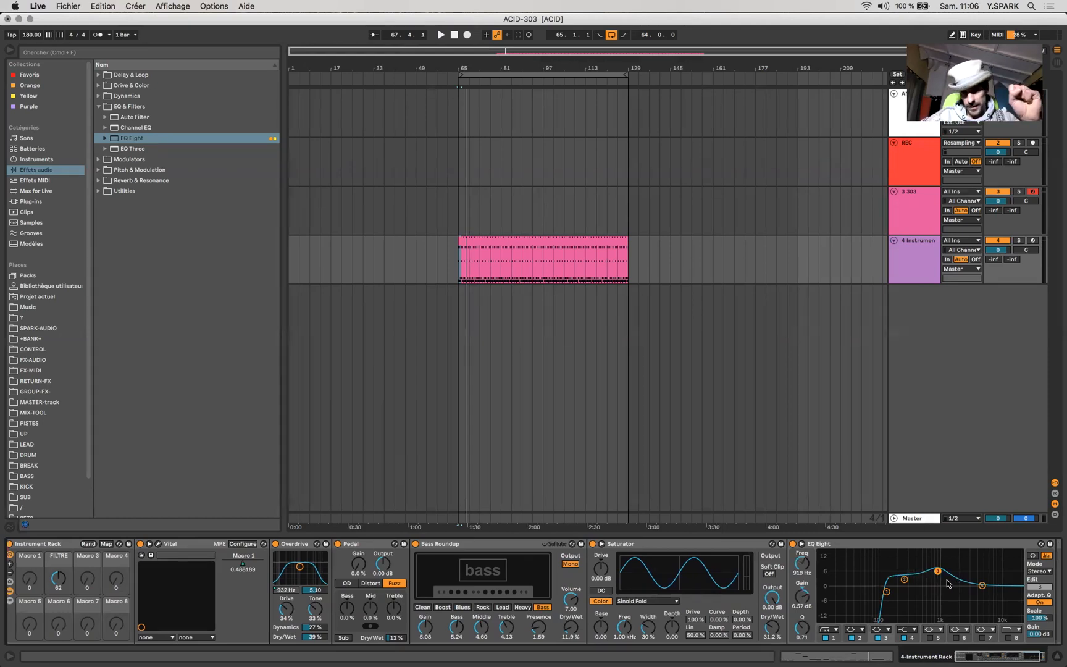
# In EQ Eight, make band 4 a bell boosting 4.59 dB at 2.97 kHz with Q 1.72, and enable band 8's high cut at 10.7 kHz.
pyautogui.click(1016, 594)
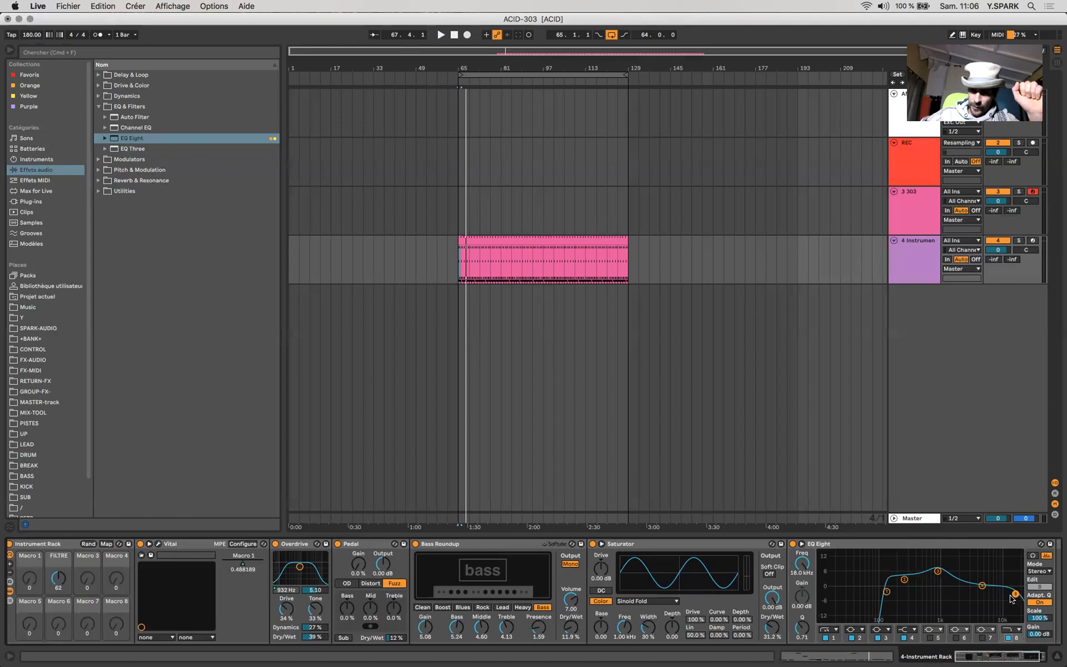
pyautogui.moveTo(975, 578); pyautogui.dragTo(982, 578)
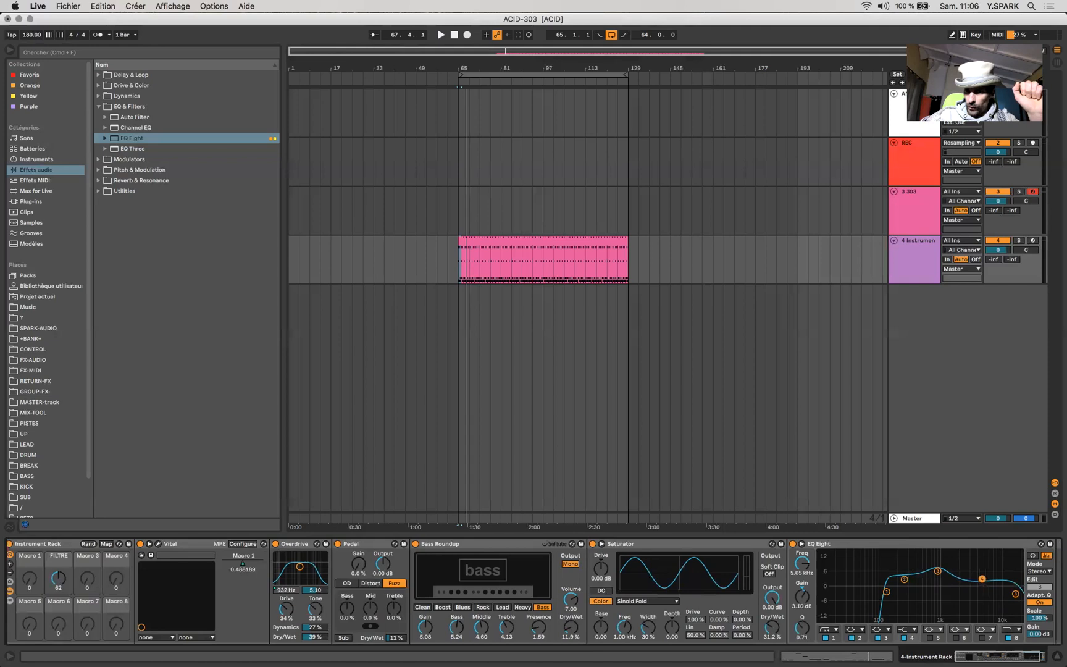
pyautogui.click(906, 631)
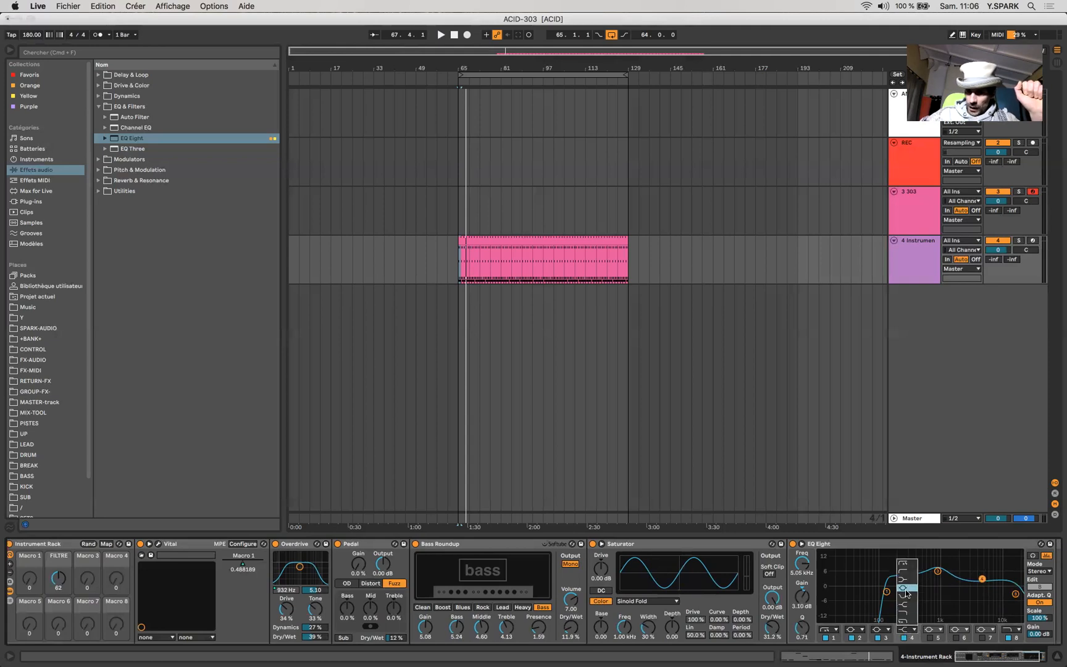
pyautogui.click(907, 593)
pyautogui.moveTo(801, 629); pyautogui.dragTo(801, 610)
pyautogui.moveTo(987, 583)
pyautogui.mouseDown()
pyautogui.moveTo(972, 565)
pyautogui.moveTo(984, 566)
pyautogui.moveTo(968, 577)
pyautogui.mouseUp()
pyautogui.press('space')
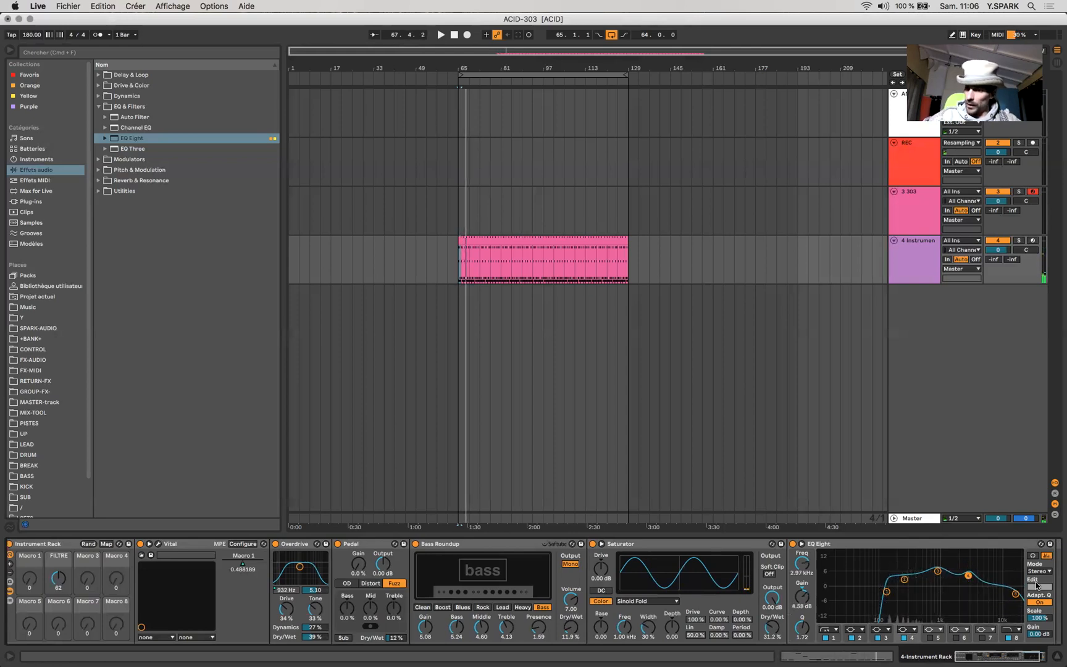
pyautogui.moveTo(1013, 599); pyautogui.dragTo(1003, 597)
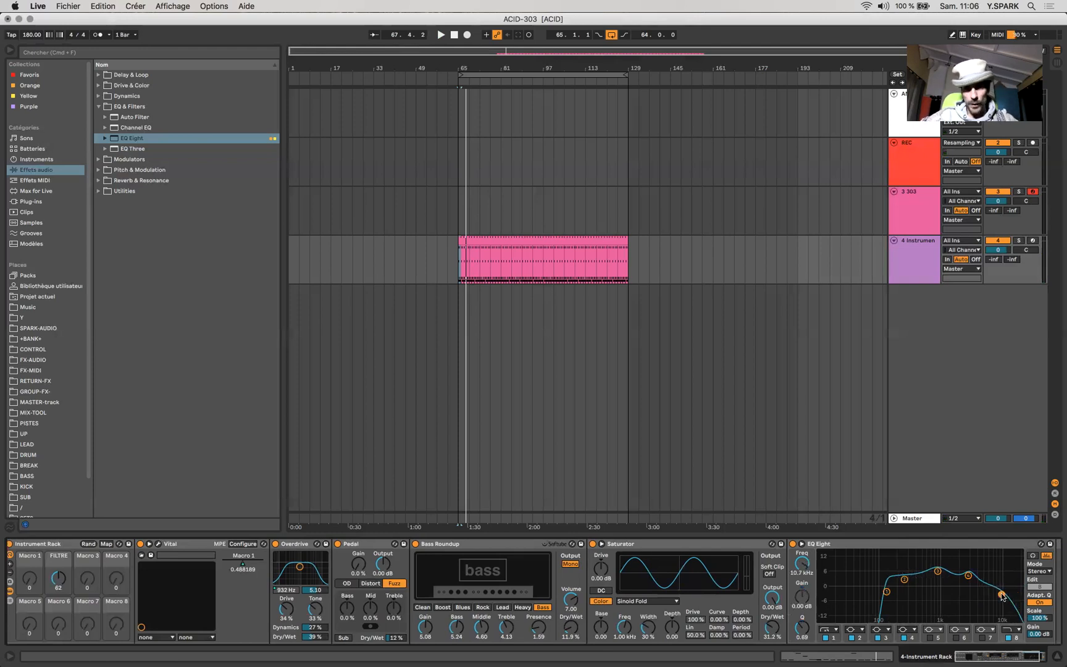
# Add a Limiter from the Dynamics effects at the end of the rack, after EQ Eight.
pyautogui.hscroll(3, 978, 593)
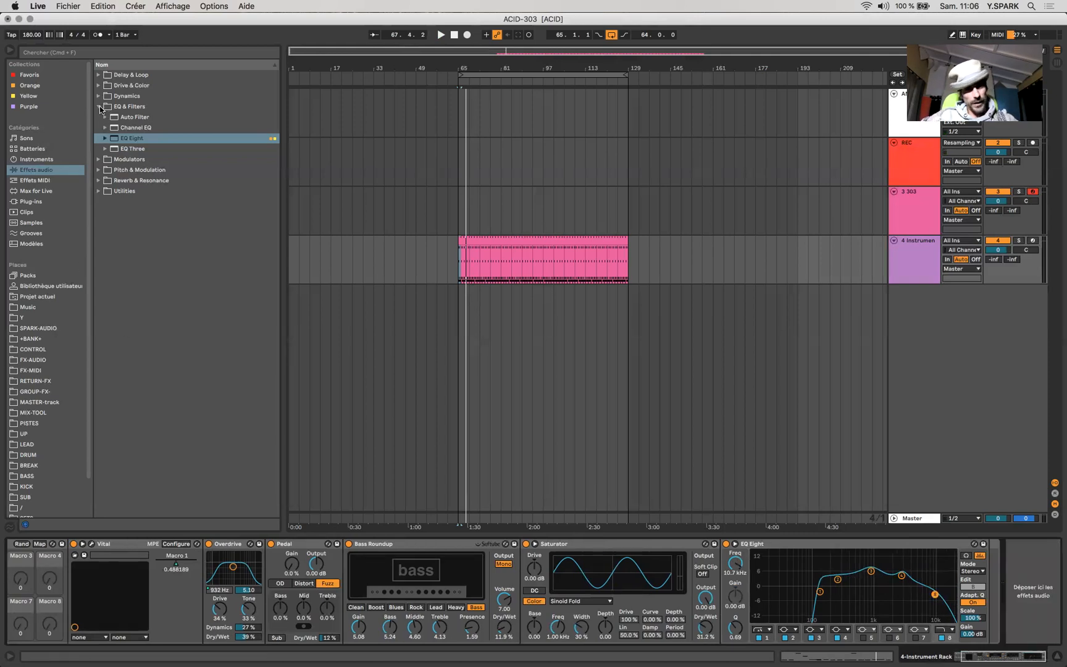
pyautogui.click(100, 107)
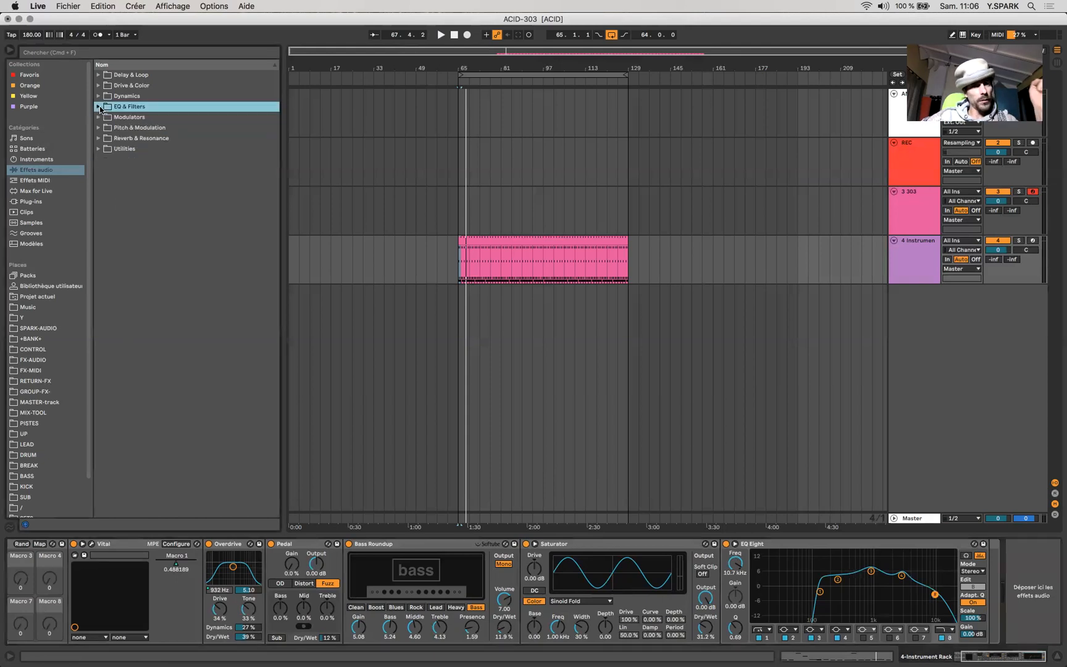
pyautogui.click(99, 107)
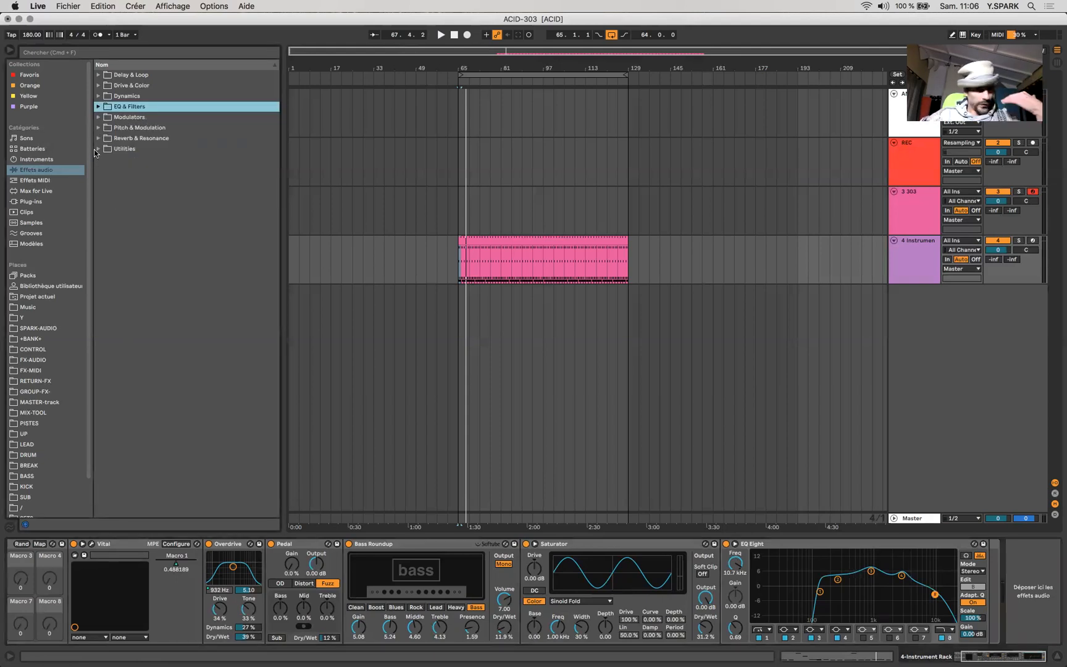
pyautogui.click(98, 96)
pyautogui.moveTo(129, 139); pyautogui.dragTo(1001, 580)
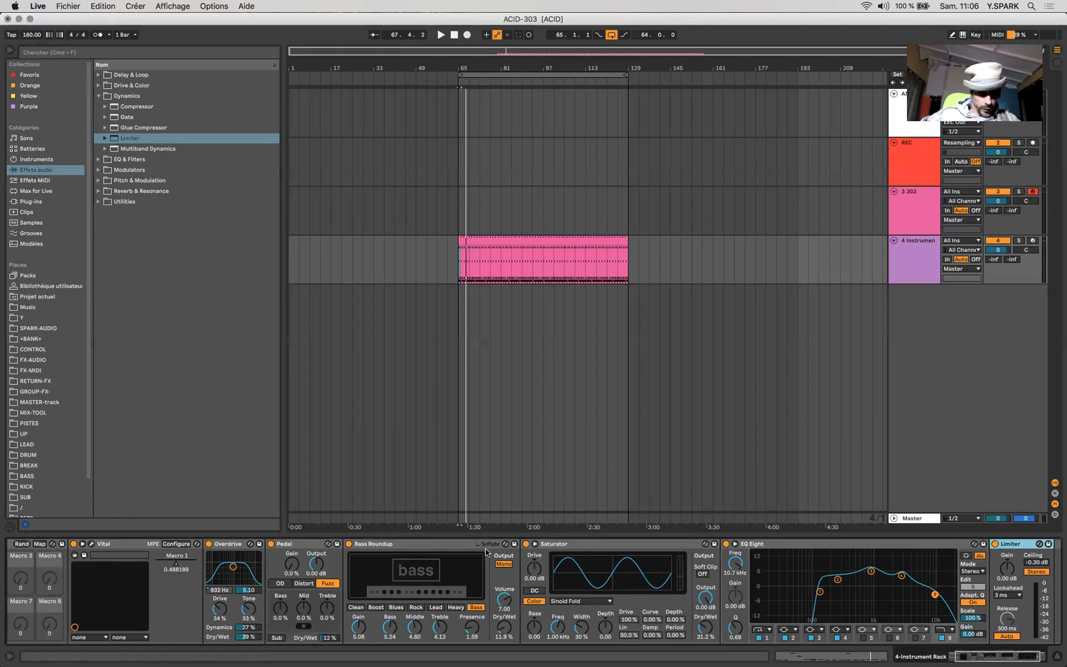
# Play the loop while sweeping the rack's FILTRE macro to audition the filter, ending at 80.
pyautogui.hscroll(-3, 486, 552)
pyautogui.moveTo(66, 587); pyautogui.dragTo(67, 600)
pyautogui.press('space')
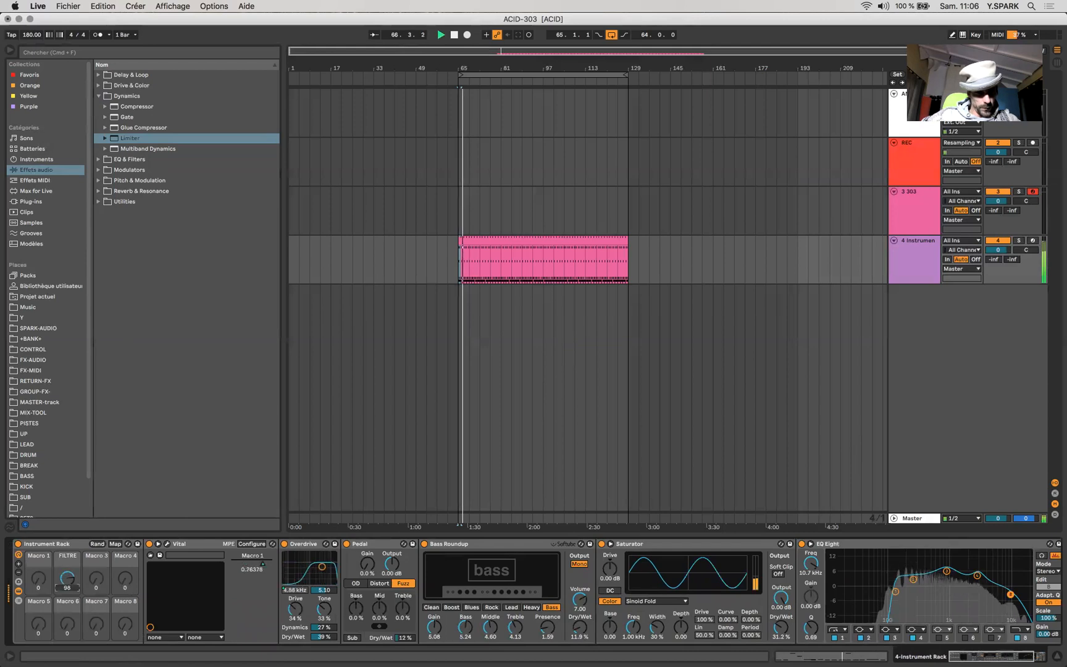
pyautogui.moveTo(67, 587); pyautogui.dragTo(66, 563)
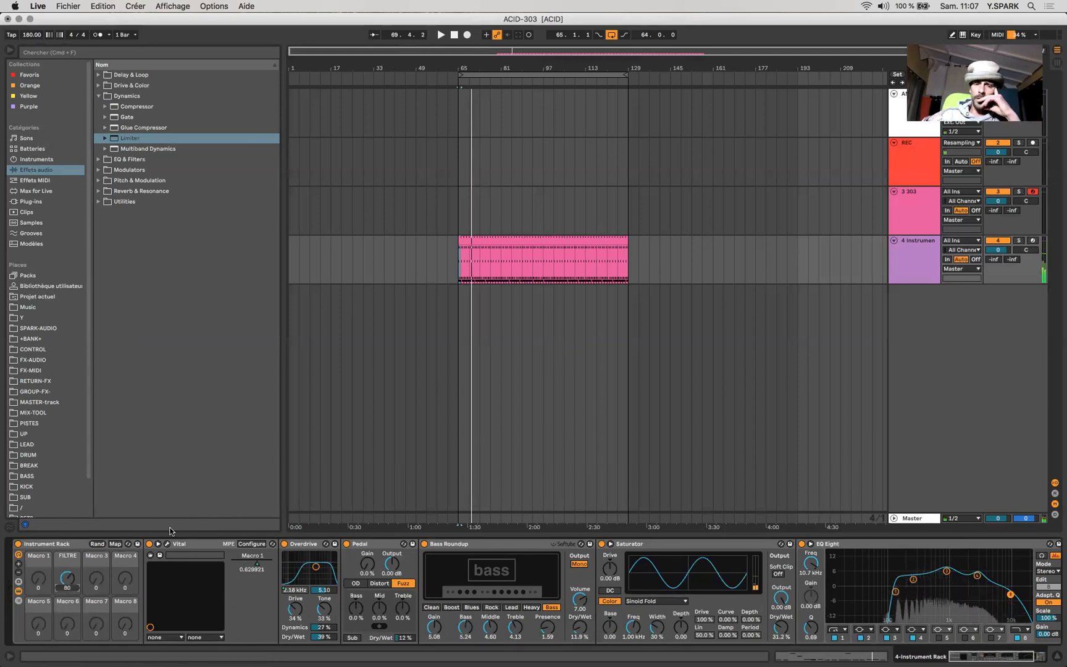
# Insert an LFO modulator device between Vital and the Overdrive.
pyautogui.click(48, 171)
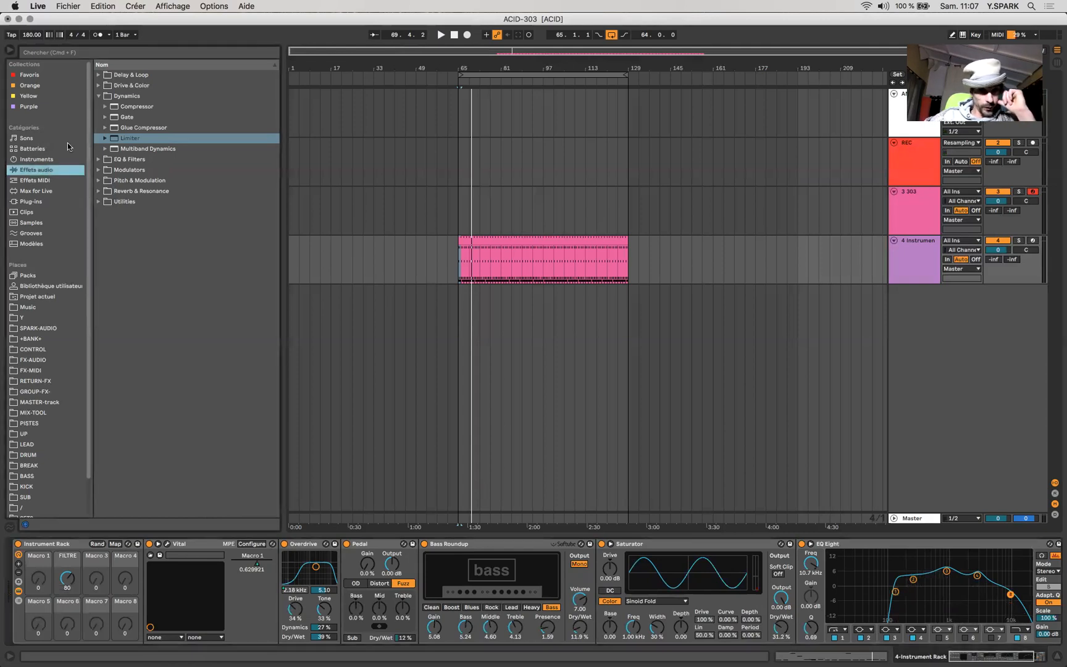
pyautogui.click(28, 170)
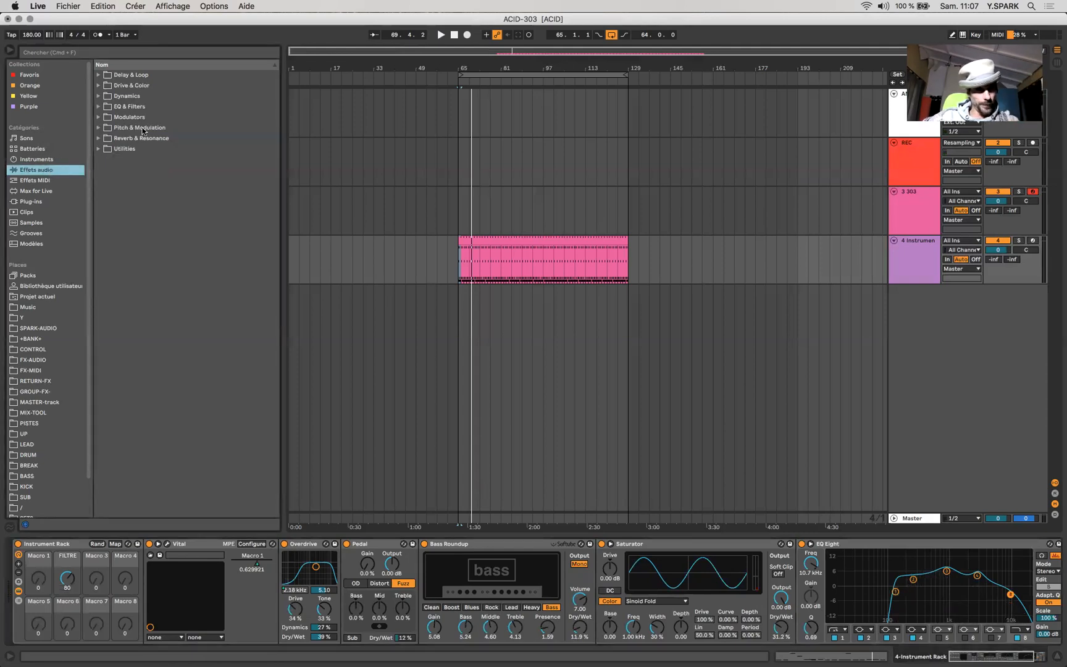
pyautogui.click(100, 116)
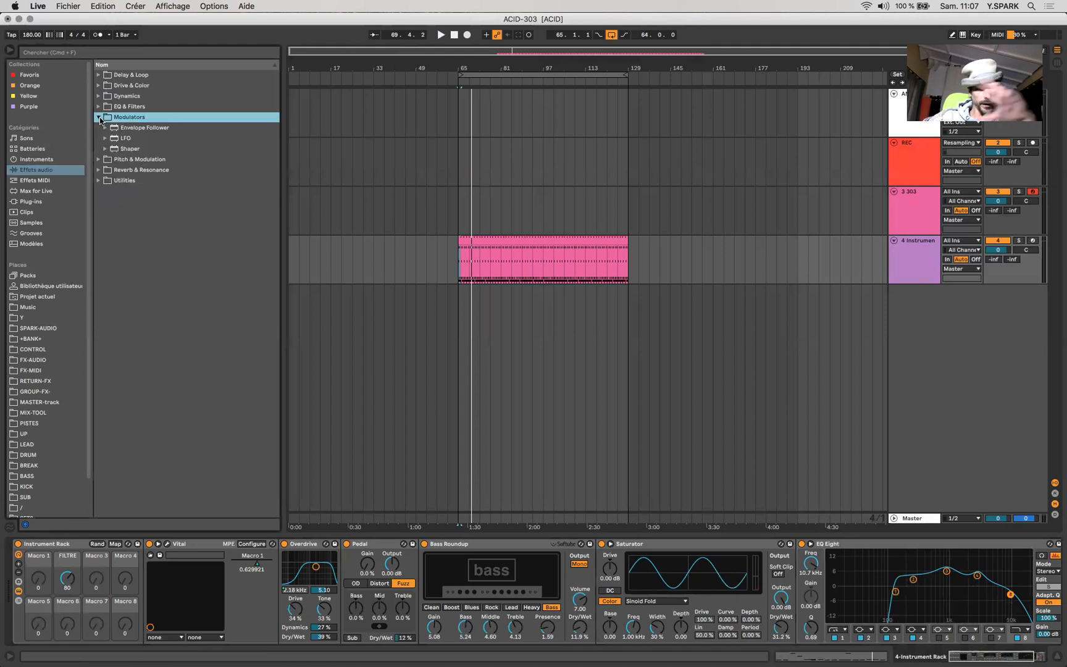
pyautogui.click(126, 138)
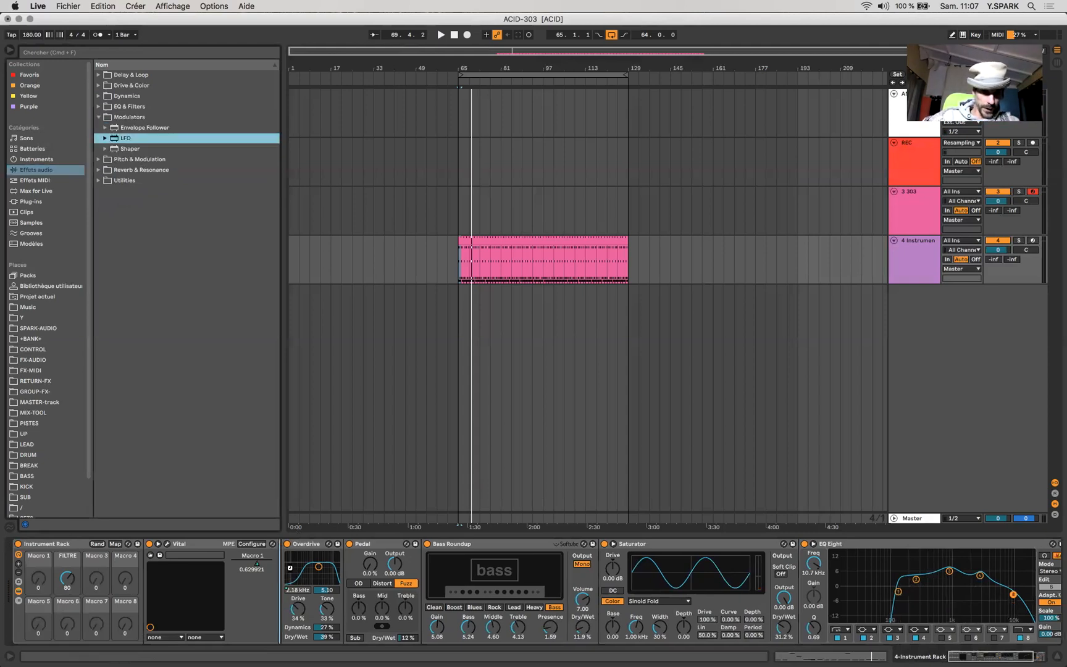
pyautogui.moveTo(334, 557); pyautogui.dragTo(206, 548)
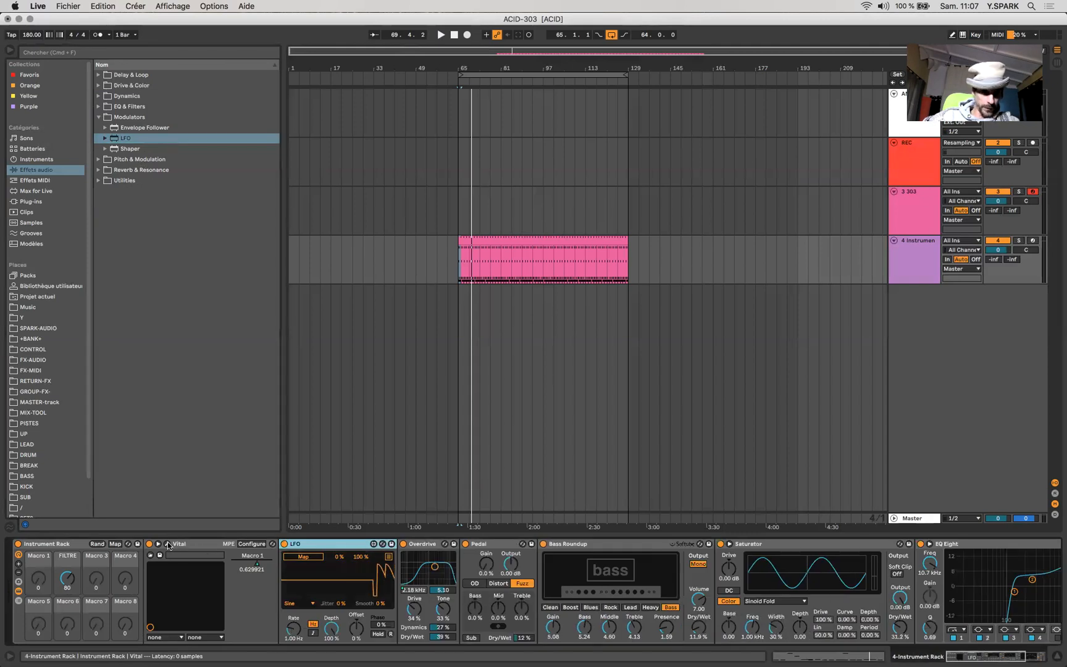
# Open Vital's editor, delete the LFO device from the rack, and load the Quad Saw wavetable into oscillator 1.
pyautogui.press('super+alt+p')
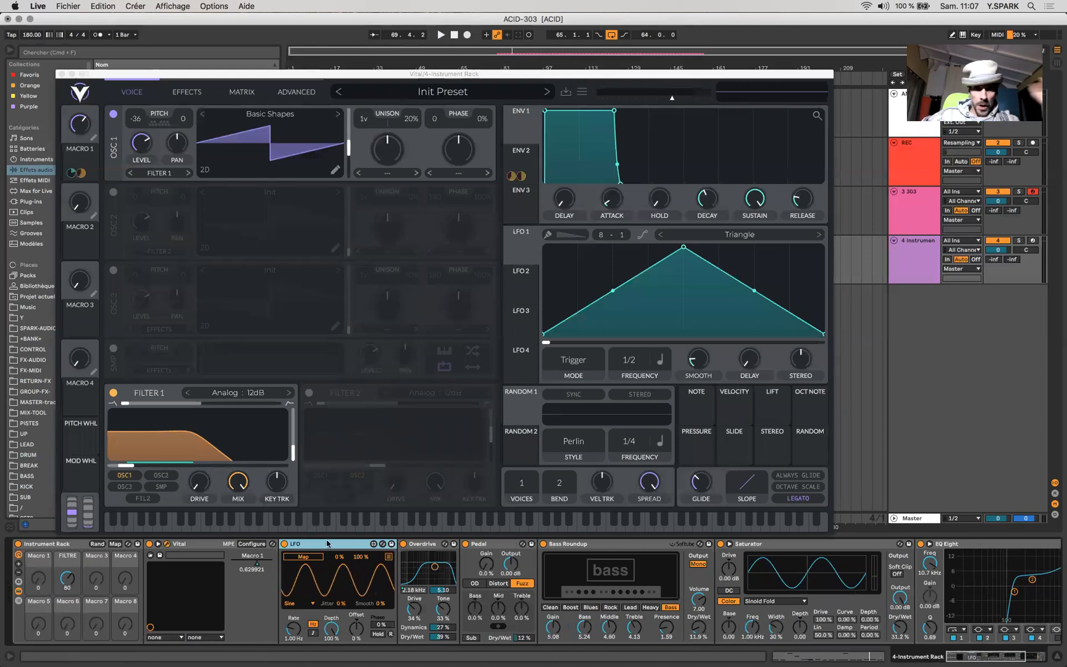
pyautogui.press('Delete')
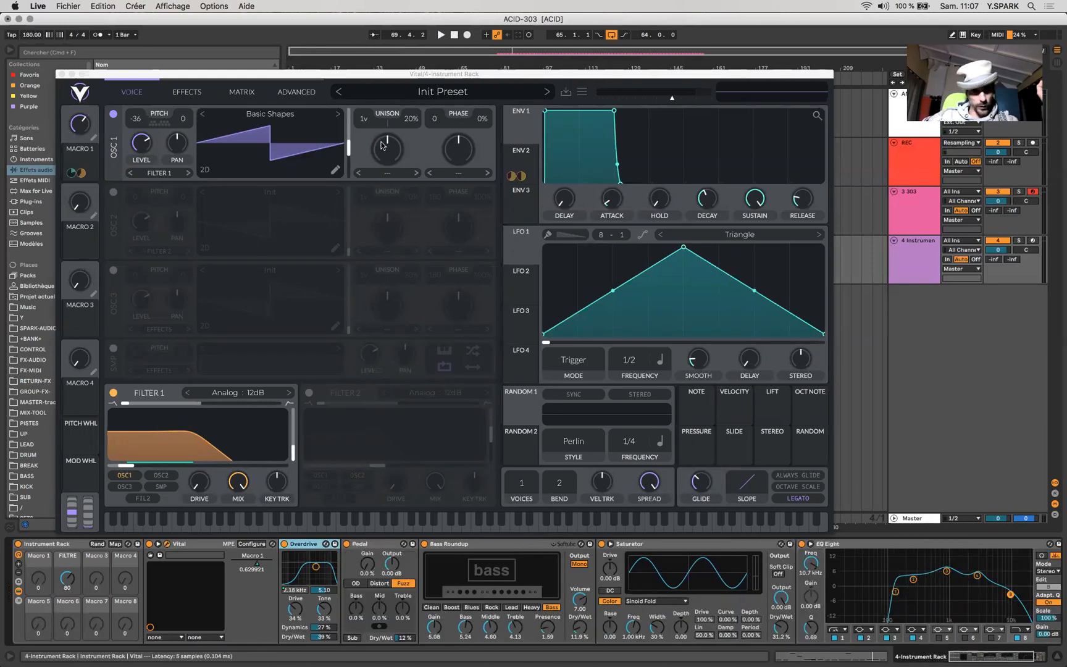
pyautogui.click(307, 115)
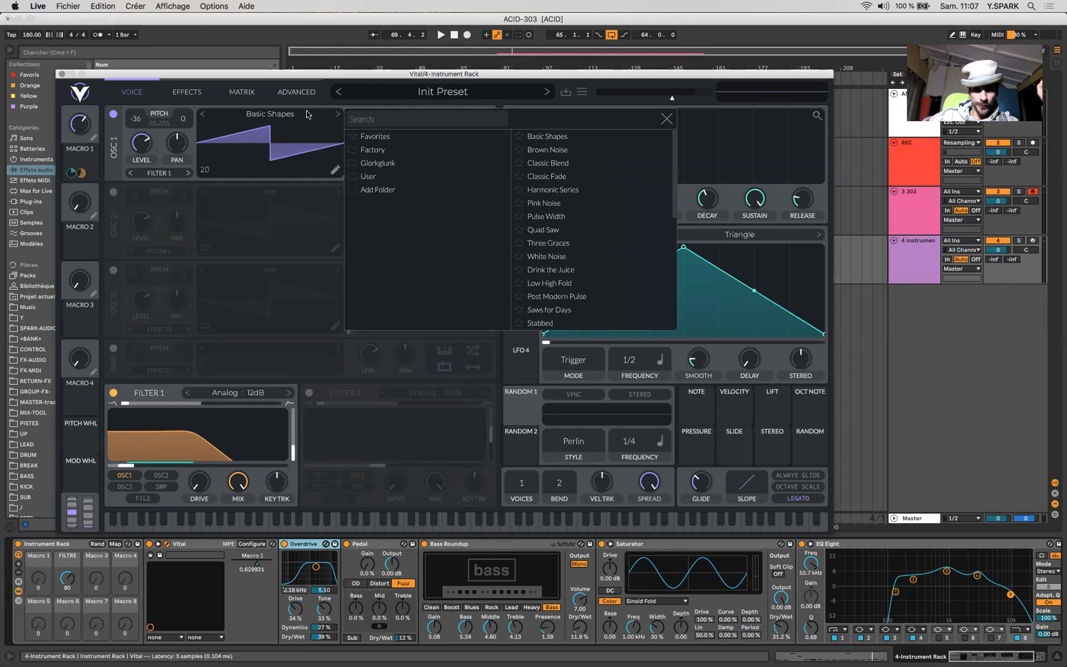
pyautogui.click(563, 229)
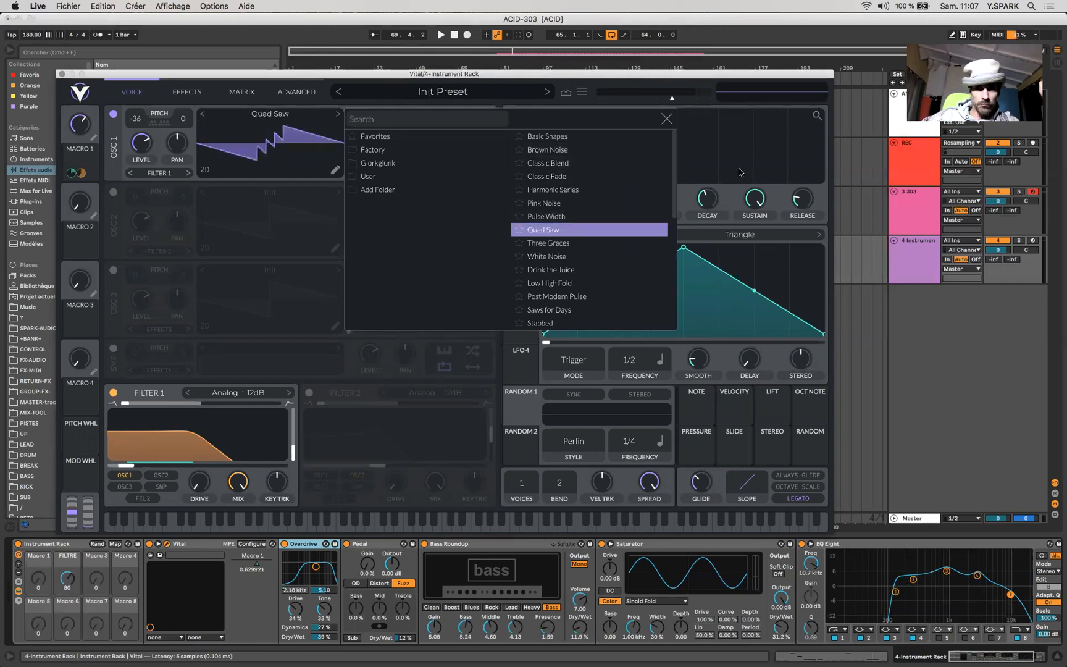
pyautogui.click(667, 119)
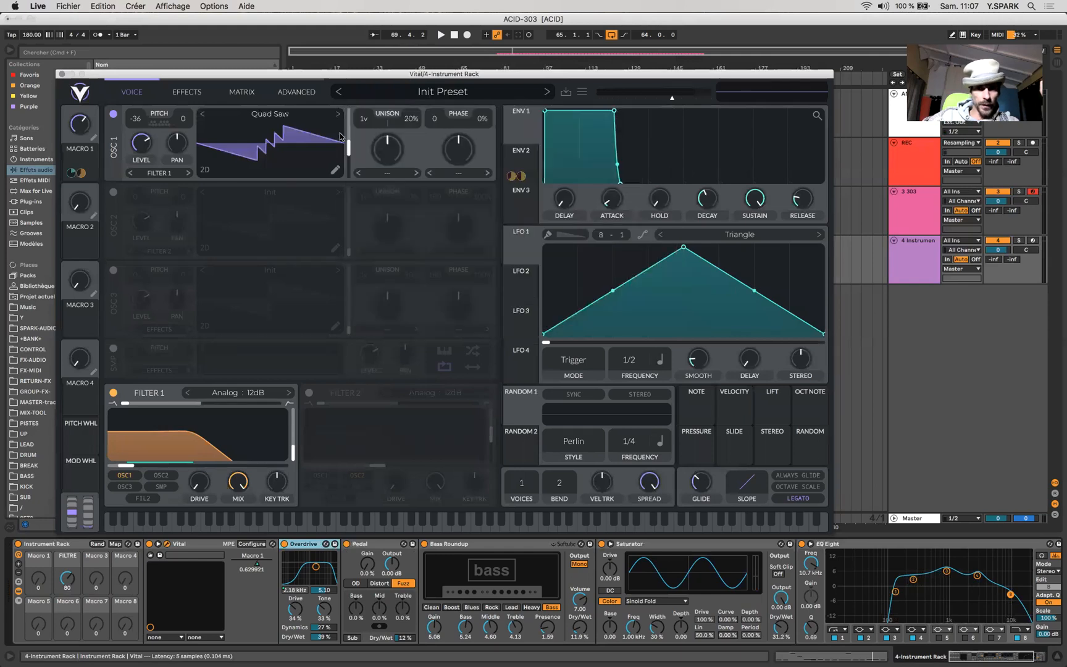
# Lower oscillator 1's wavetable frame to 0 while the loop plays, and bring Filter 1's cutoff down to its minimum.
pyautogui.press('space')
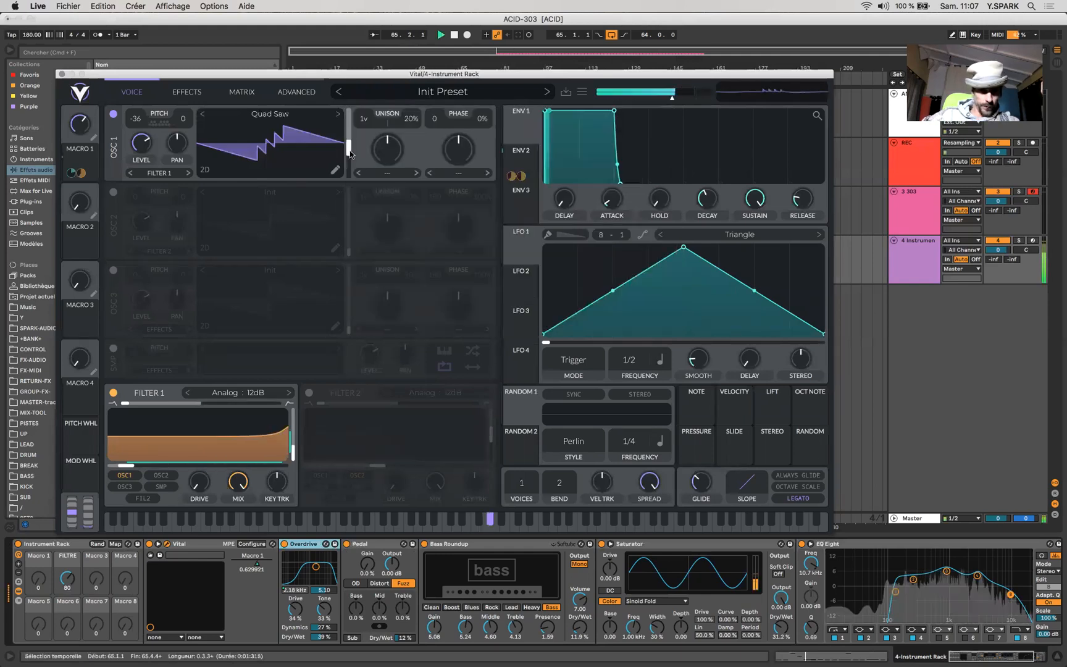
pyautogui.moveTo(352, 151); pyautogui.dragTo(346, 201)
pyautogui.press('space')
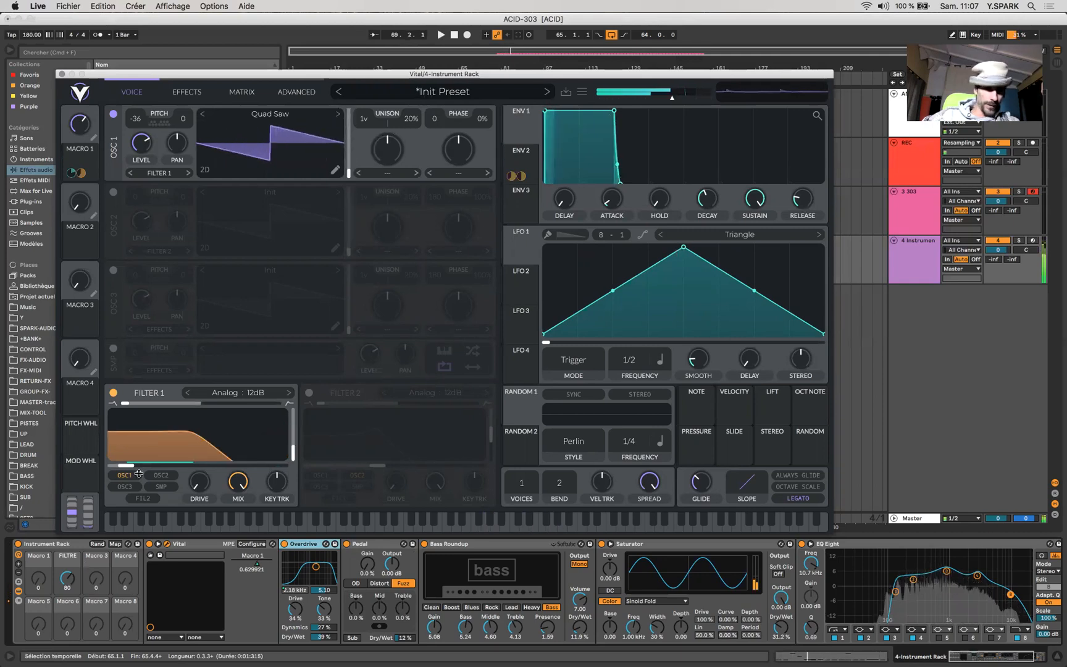
pyautogui.moveTo(132, 467); pyautogui.dragTo(109, 463)
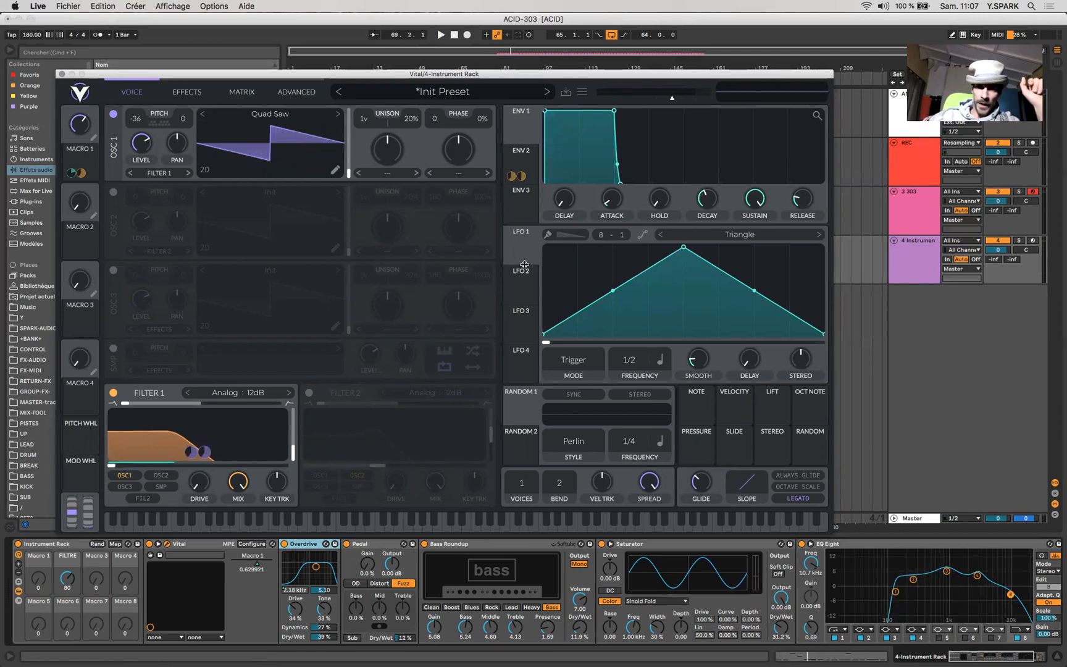
# Modulate oscillator 1's wavetable frame with LFO 1, and set LFO 1 to Sync mode with a frequency of 16/1.
pyautogui.moveTo(366, 168); pyautogui.dragTo(349, 210)
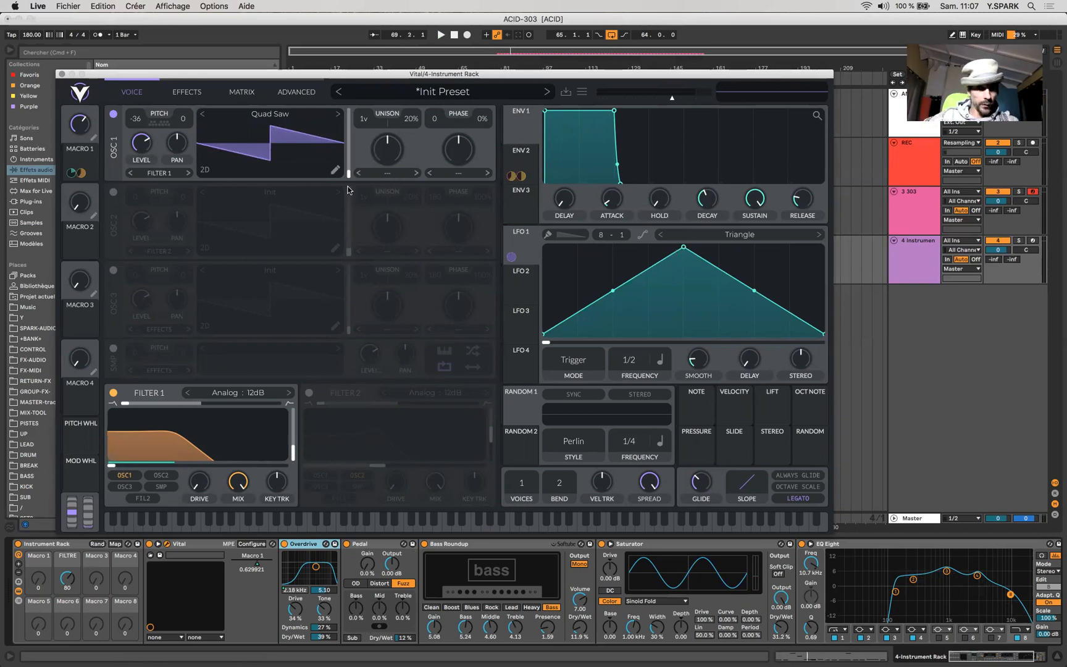
pyautogui.moveTo(349, 173); pyautogui.dragTo(349, 204)
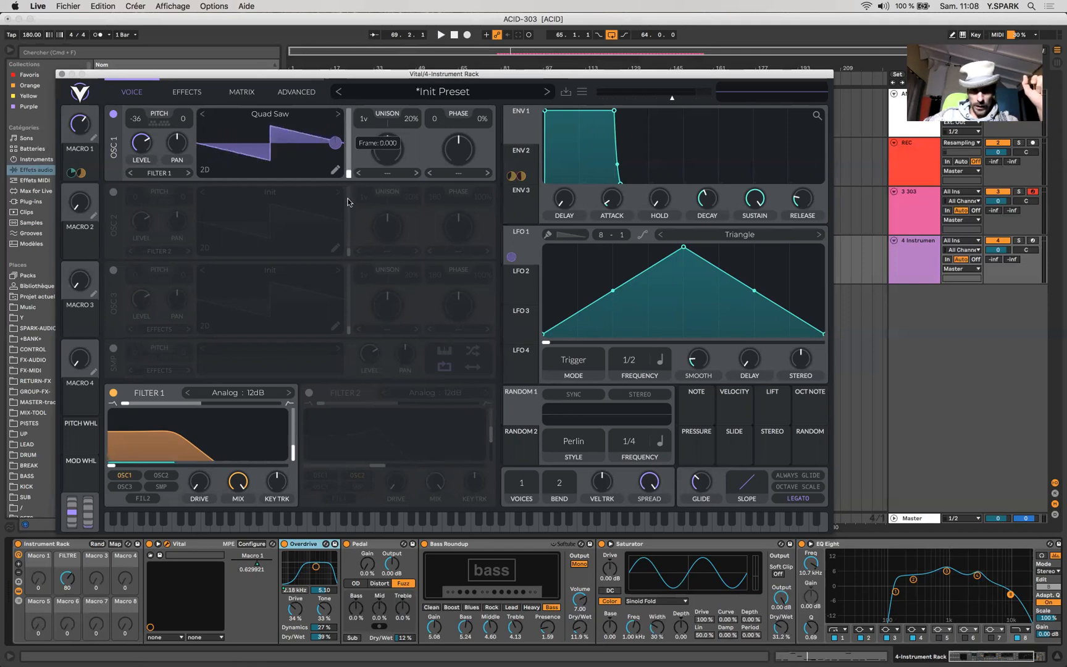
pyautogui.click(576, 371)
pyautogui.click(568, 408)
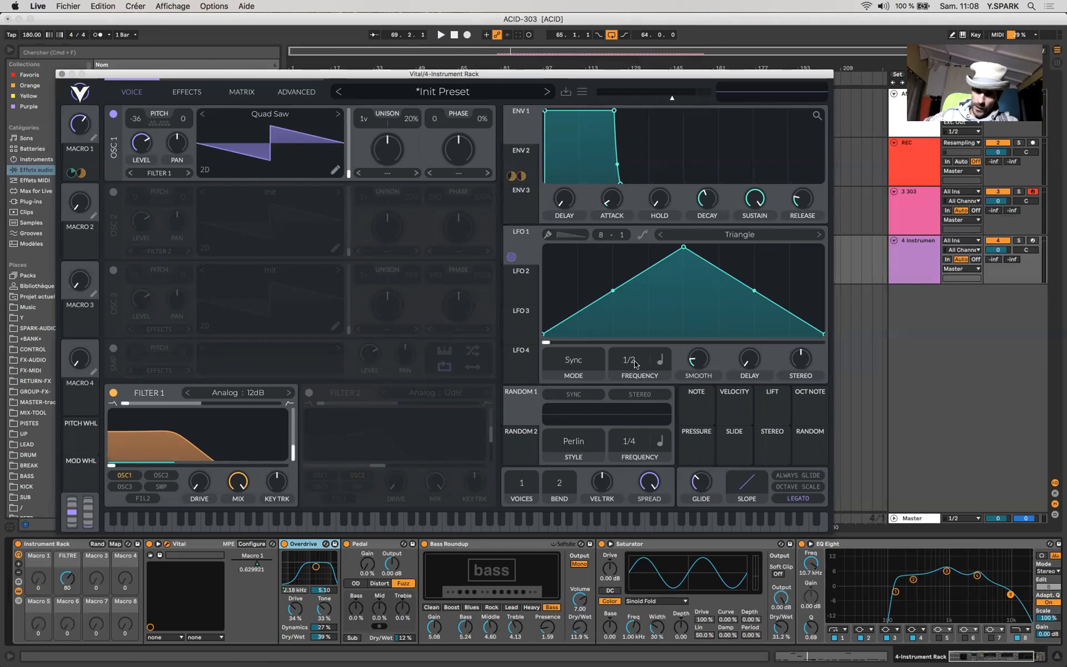
pyautogui.moveTo(638, 364); pyautogui.dragTo(639, 412)
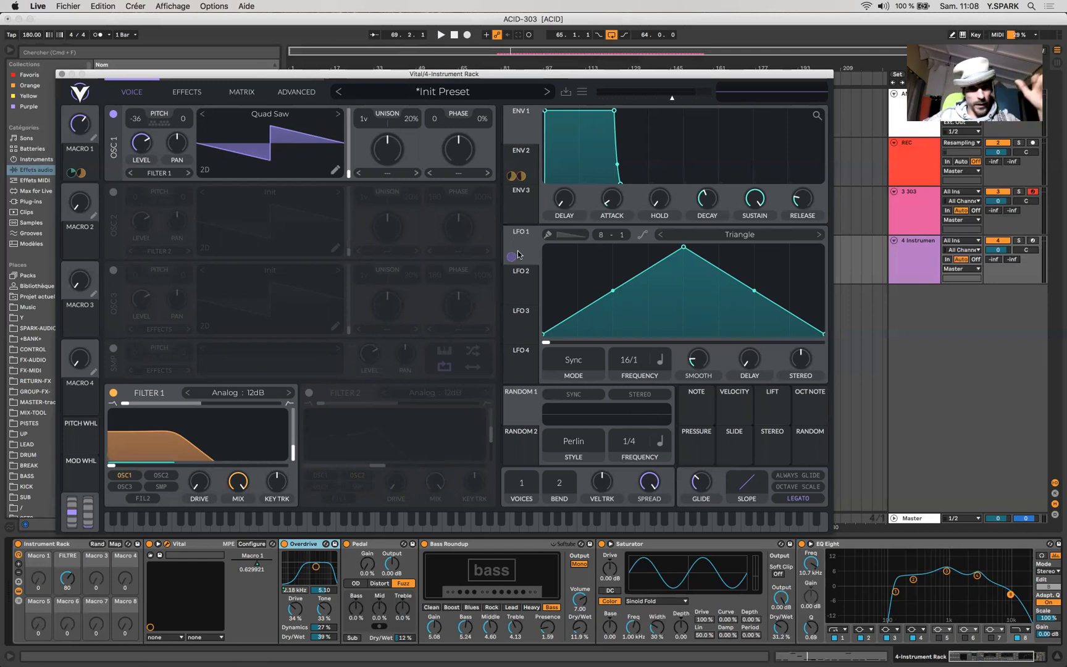
# Play the loop and lower the rack's FILTRE macro to 3 while listening to the wavetable modulation.
pyautogui.press('space')
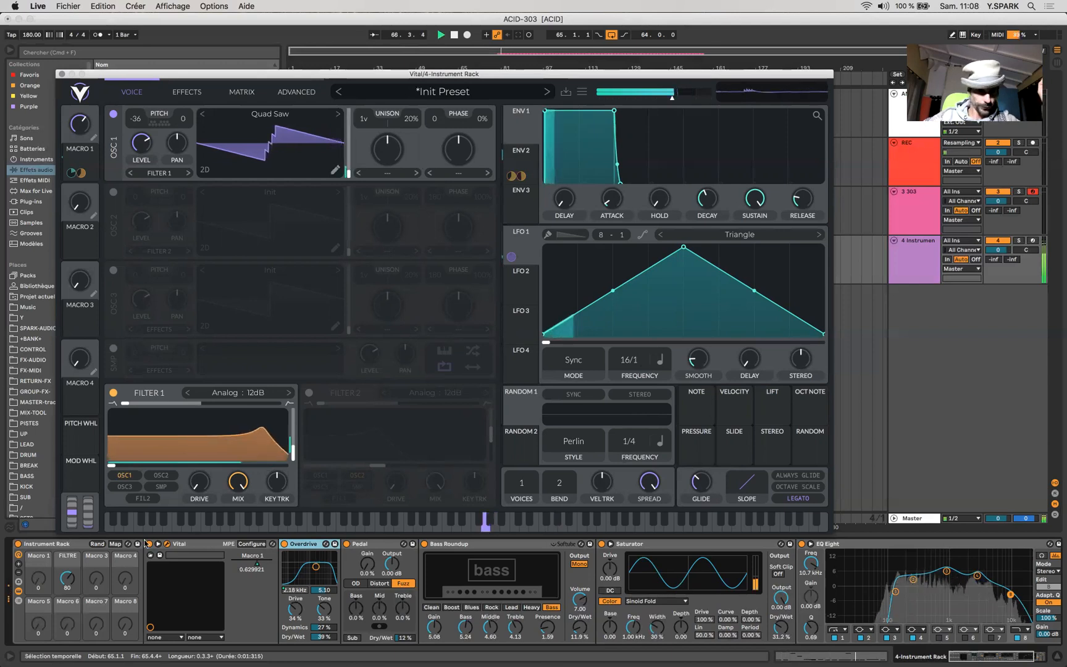
pyautogui.moveTo(72, 578); pyautogui.dragTo(72, 625)
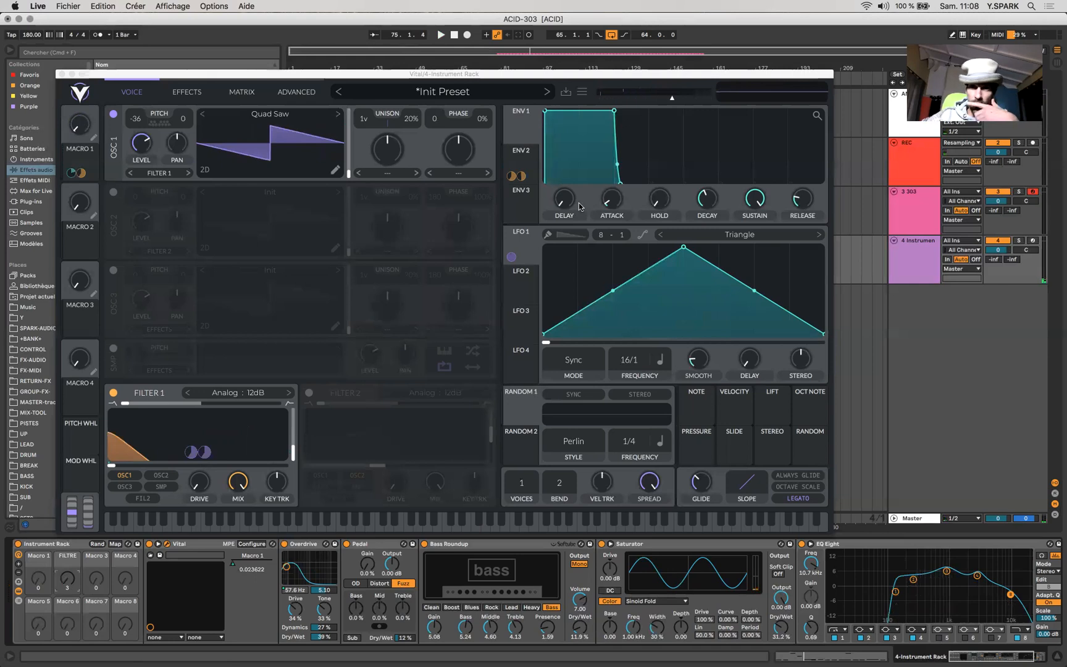
# In Vital, adjust Env 2's Hold to 0.002 secs, set oscillator 1's spectral morph to Inharmonic, and close the editor.
pyautogui.click(530, 162)
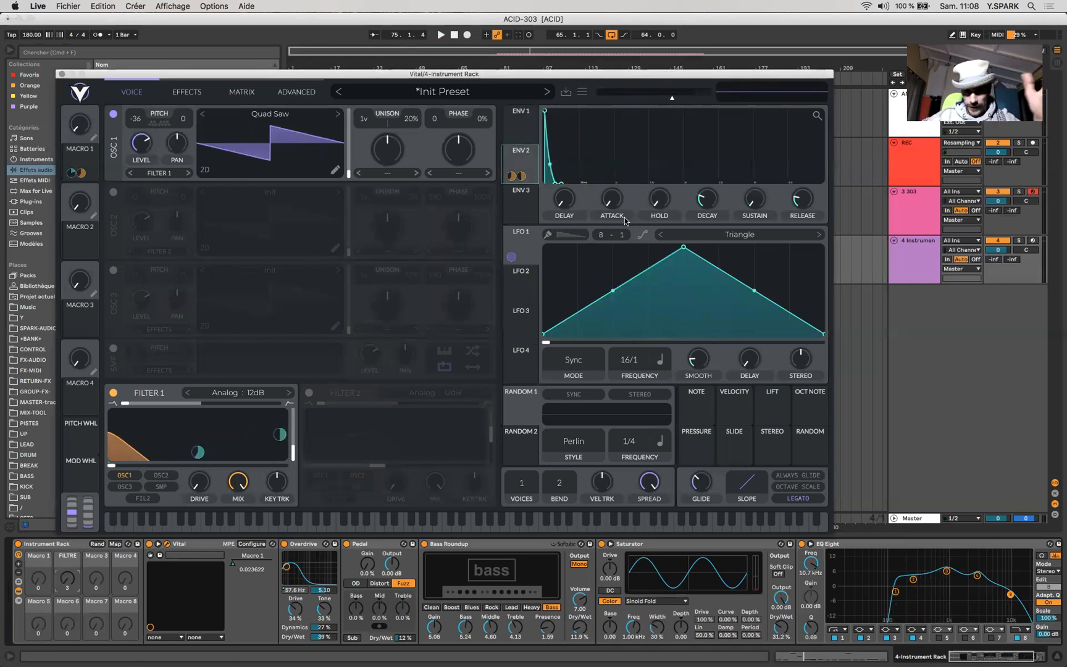
pyautogui.moveTo(657, 200); pyautogui.dragTo(651, 246)
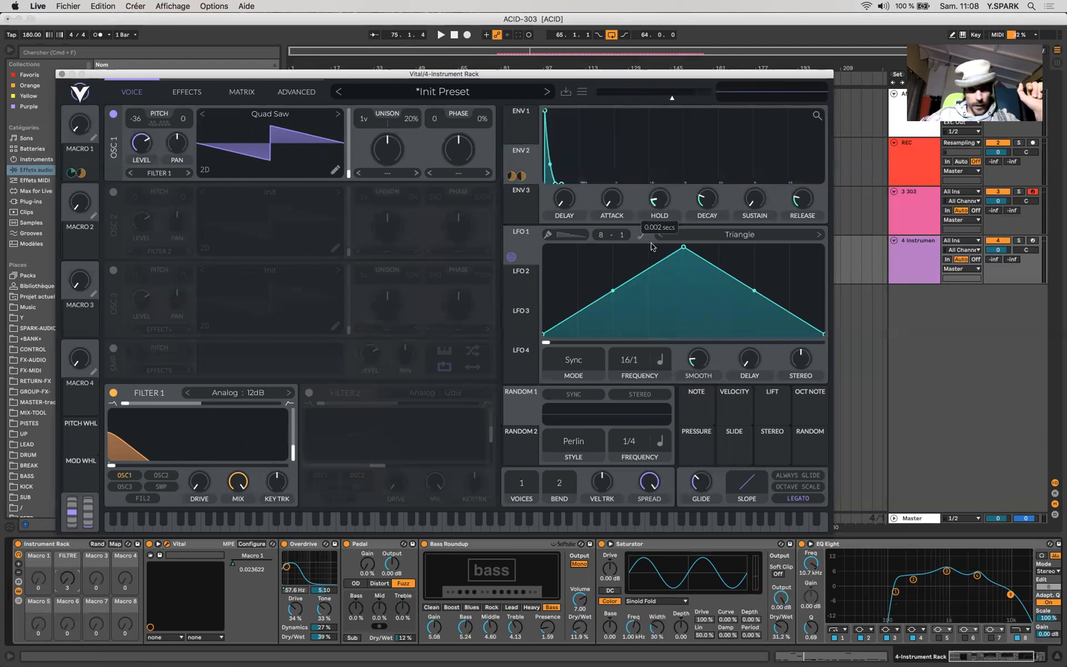
pyautogui.click(418, 174)
pyautogui.click(417, 173)
pyautogui.click(417, 173)
pyautogui.click(417, 174)
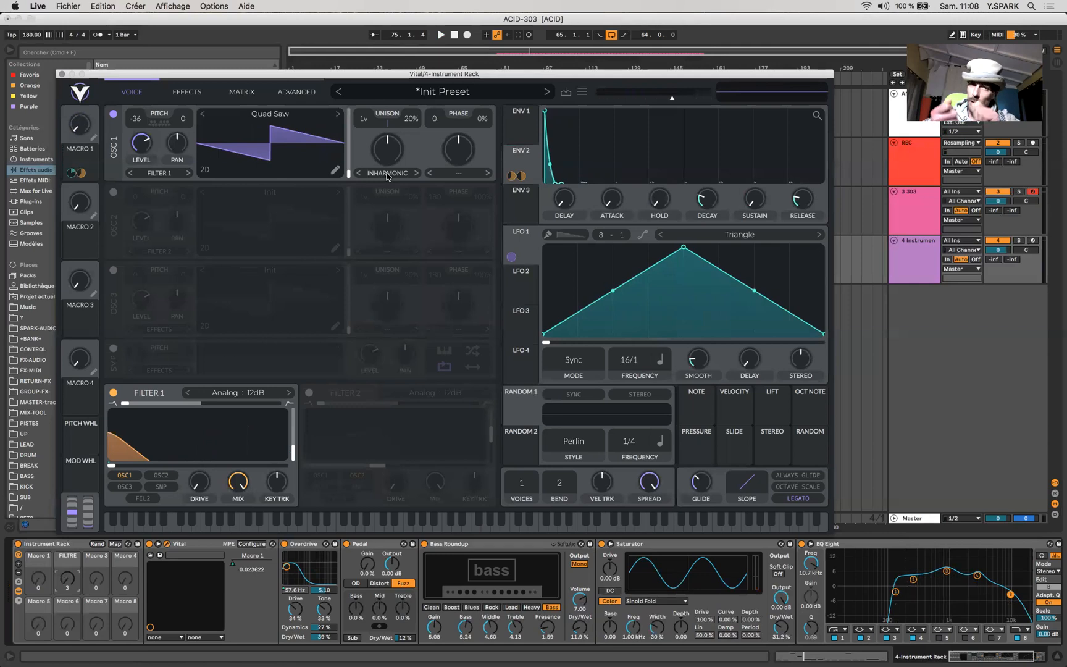
pyautogui.click(62, 76)
pyautogui.click(468, 139)
pyautogui.click(565, 242)
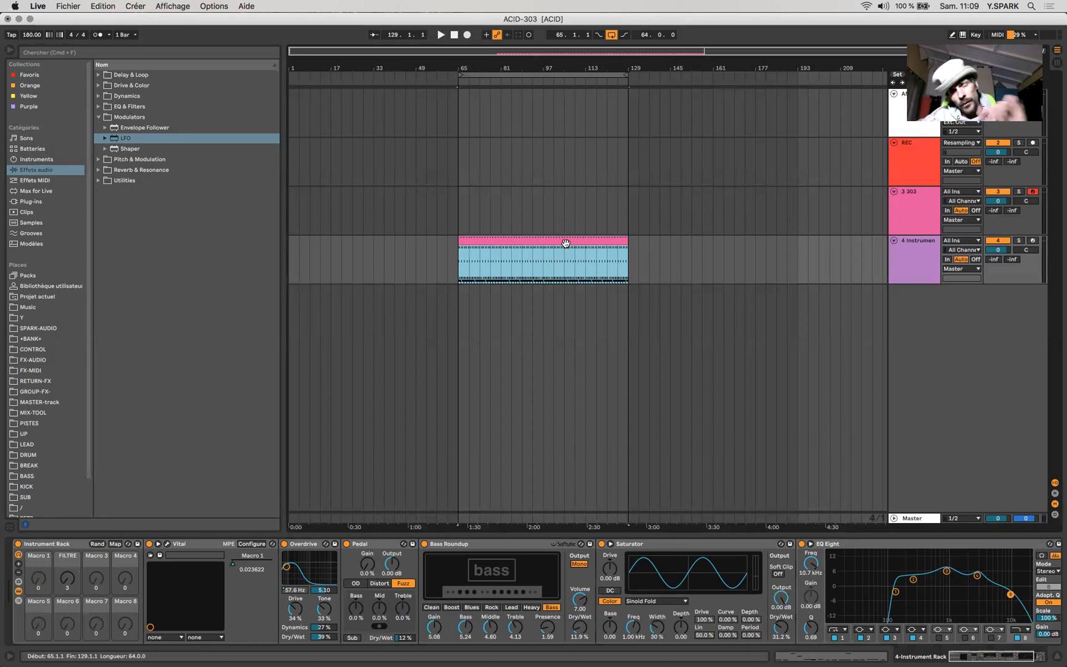
pyautogui.click(855, 5)
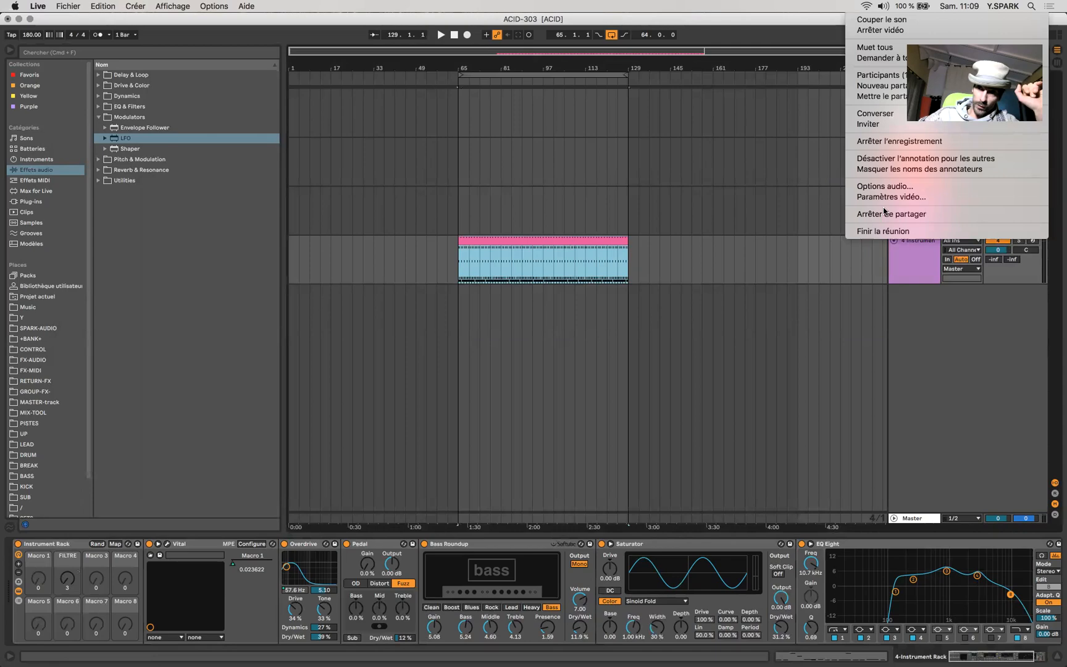